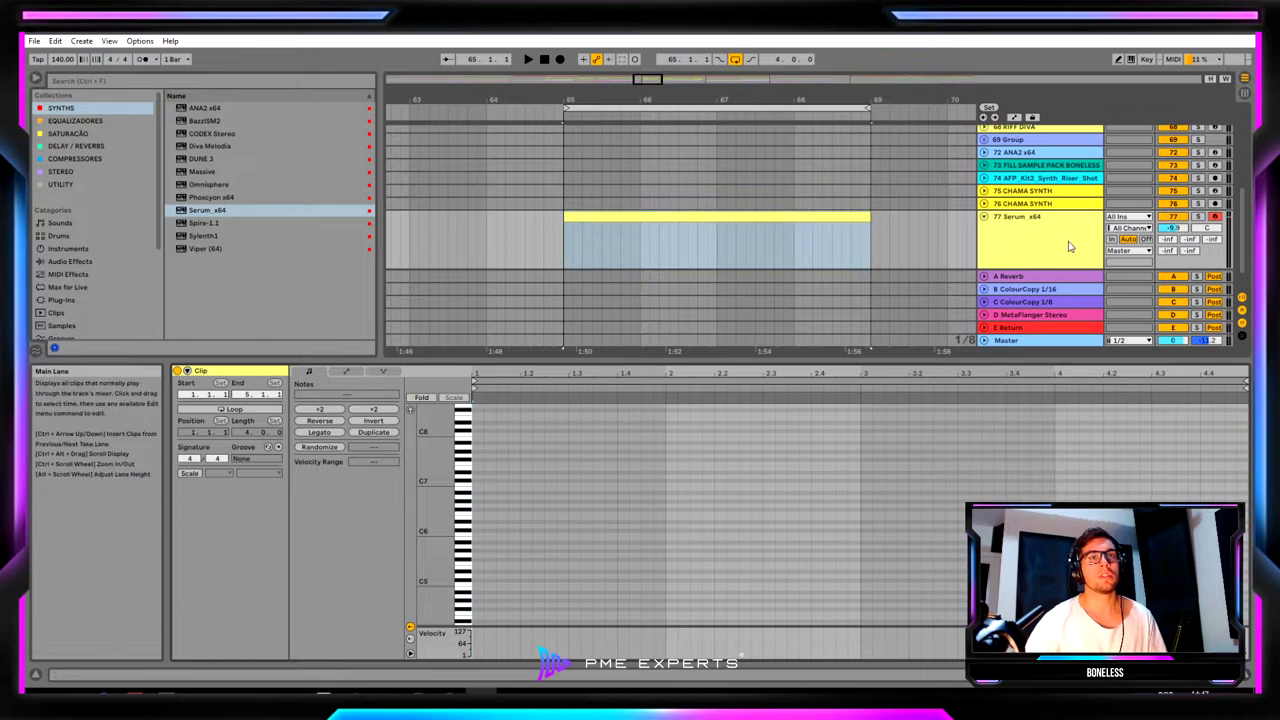
# Open the Serum synth window on track 77 to view its initial patch, and close it again.
pyautogui.click(1072, 243)
pyautogui.click(862, 365)
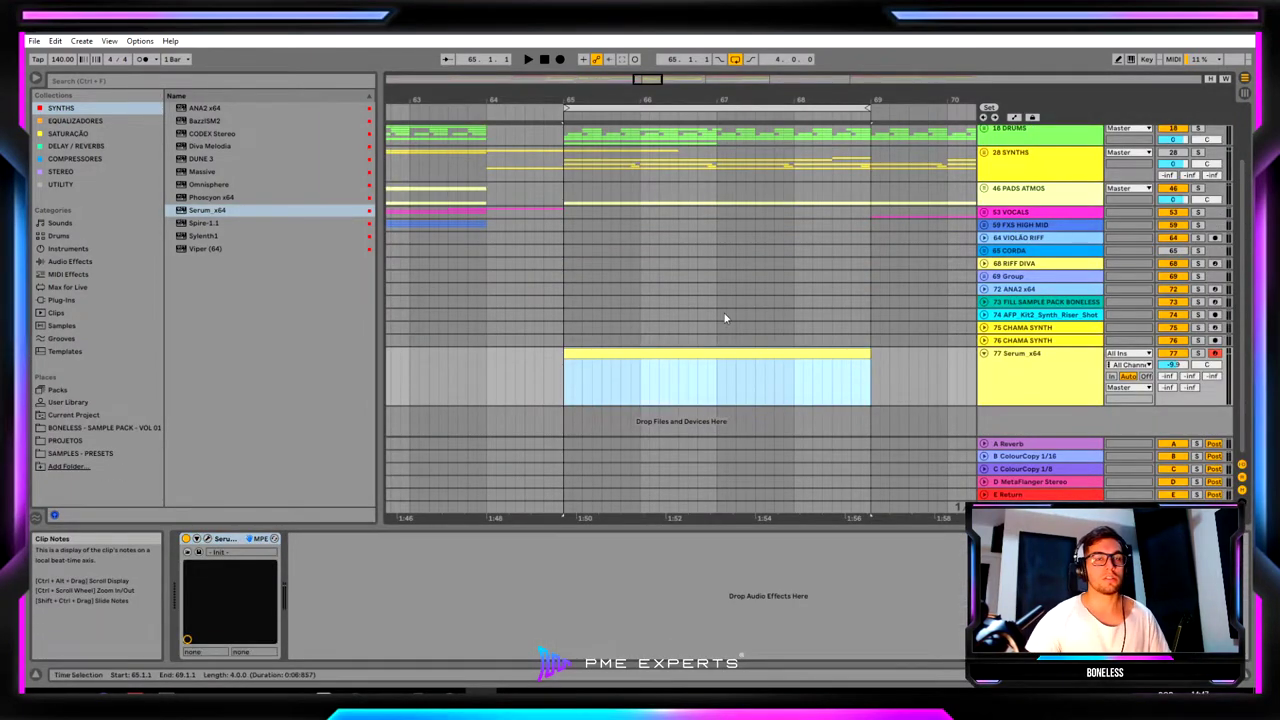
pyautogui.click(760, 600)
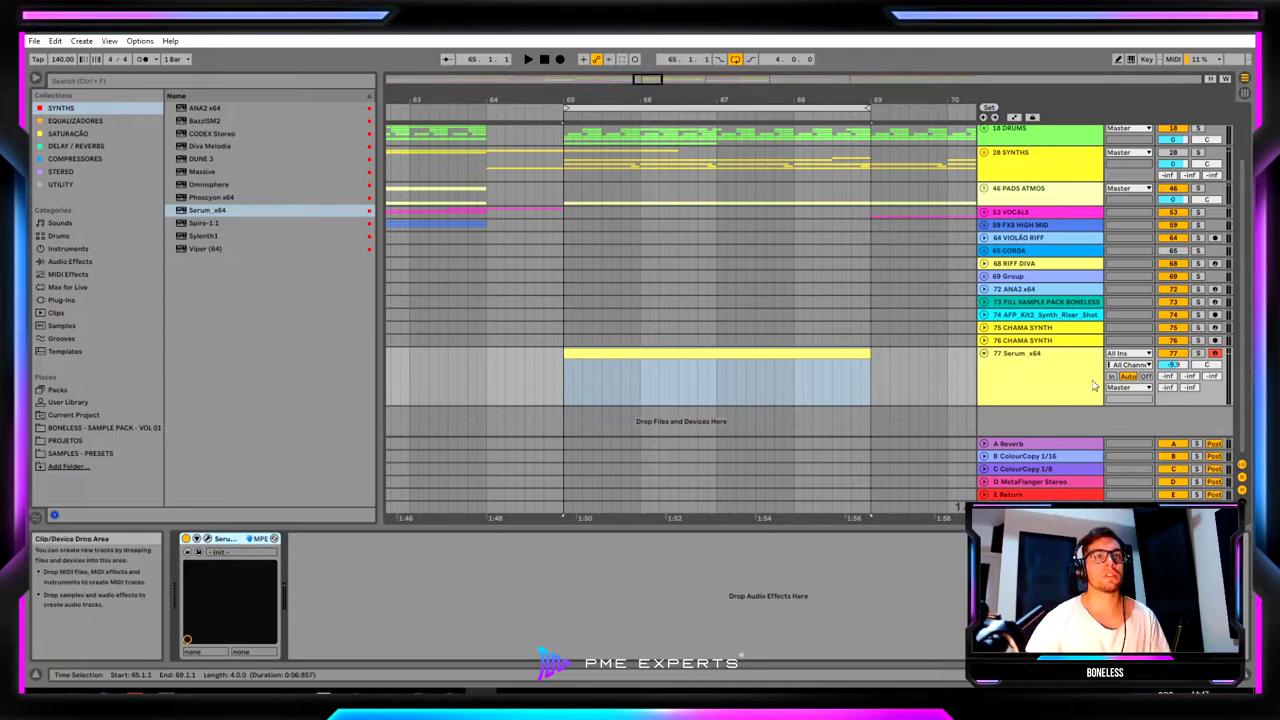
pyautogui.click(1024, 378)
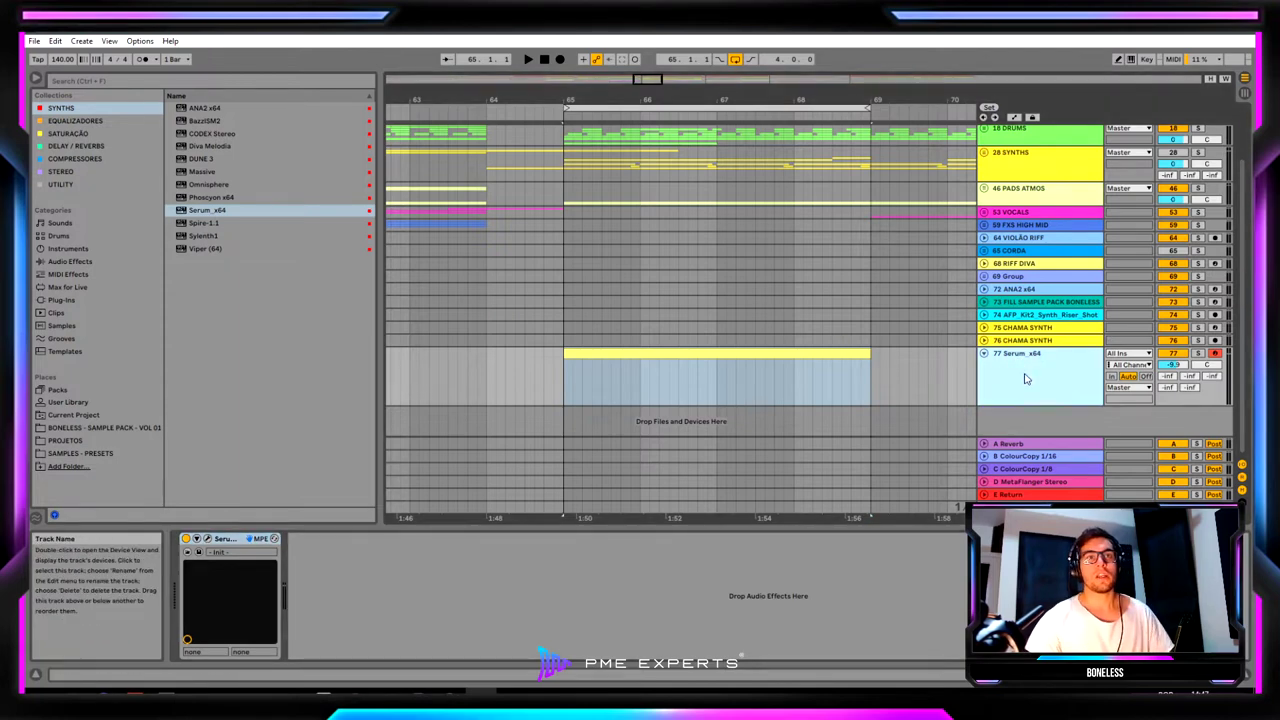
pyautogui.click(207, 539)
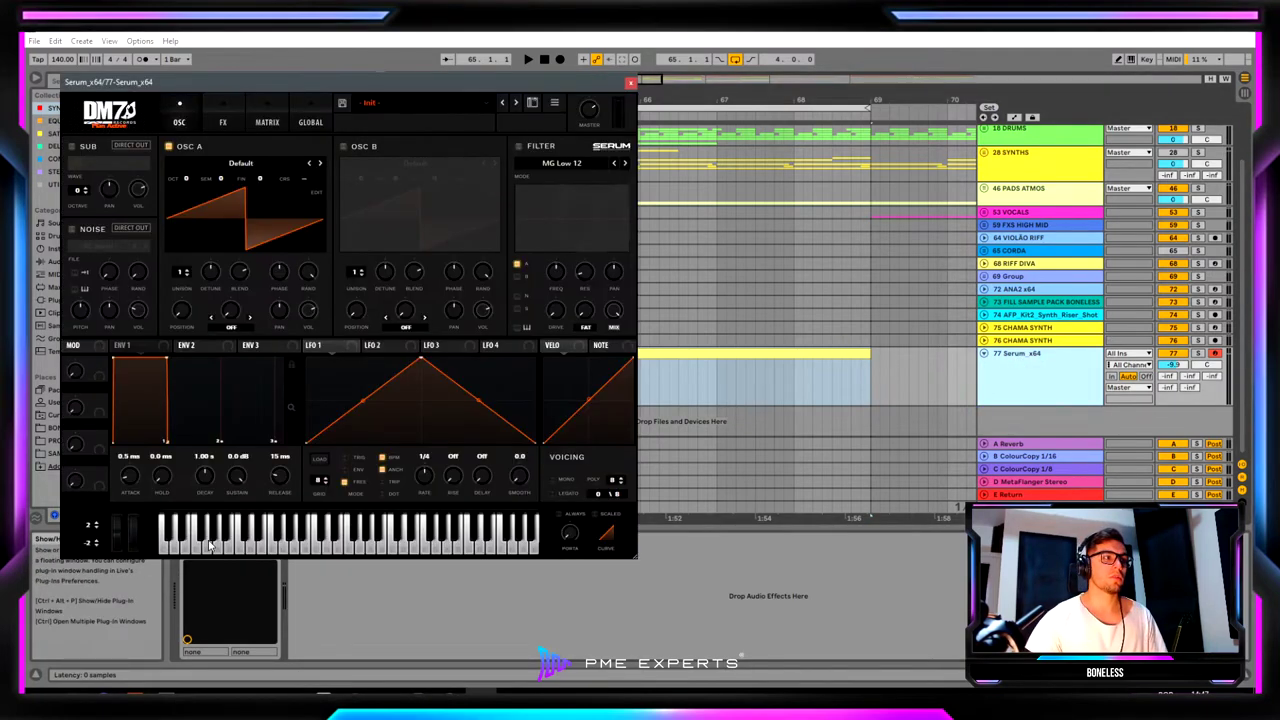
pyautogui.click(628, 87)
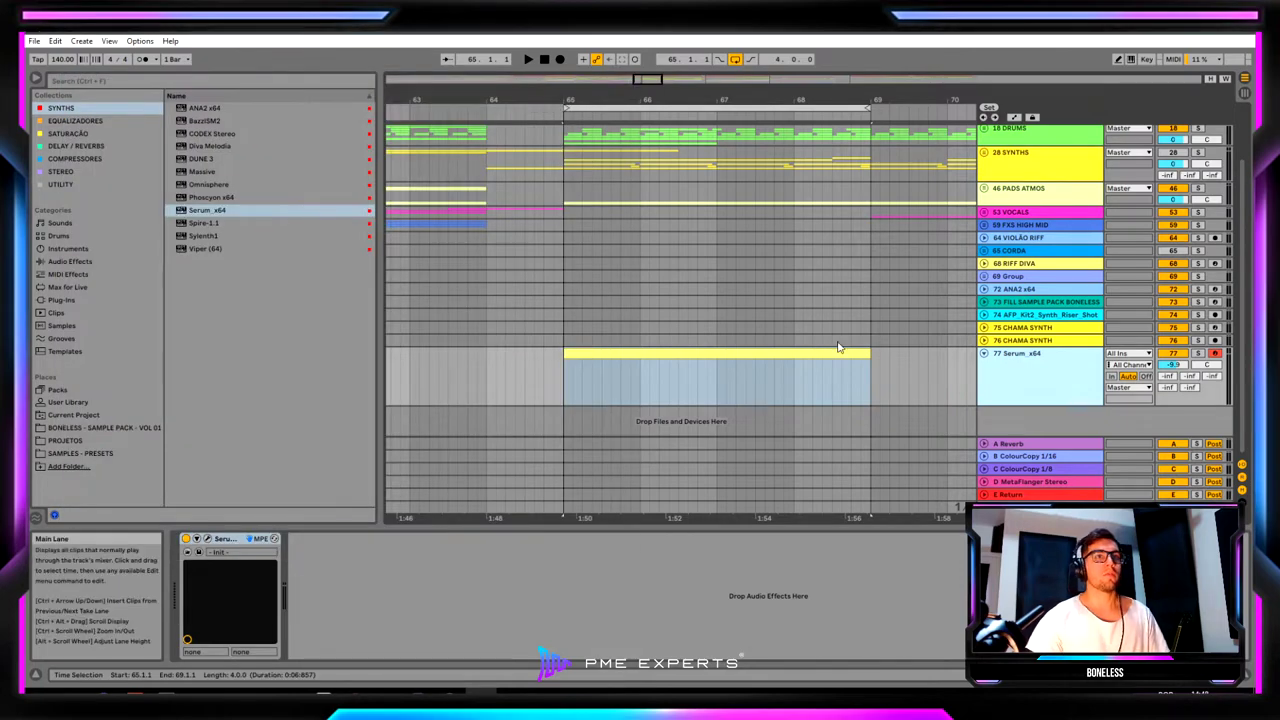
# Show the empty Serum MIDI clip's notes and set its note editor to a fixed 1/16 grid.
pyautogui.hotkey('shift', 'Tab')
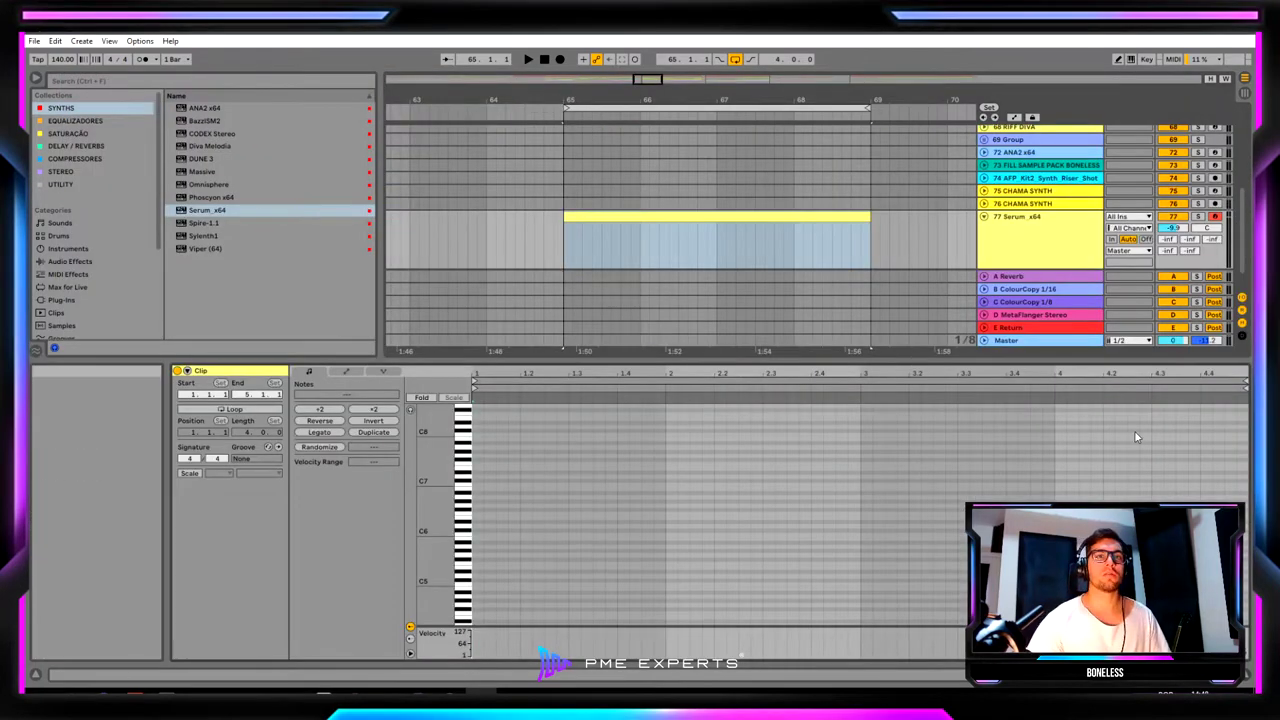
pyautogui.rightClick(698, 531)
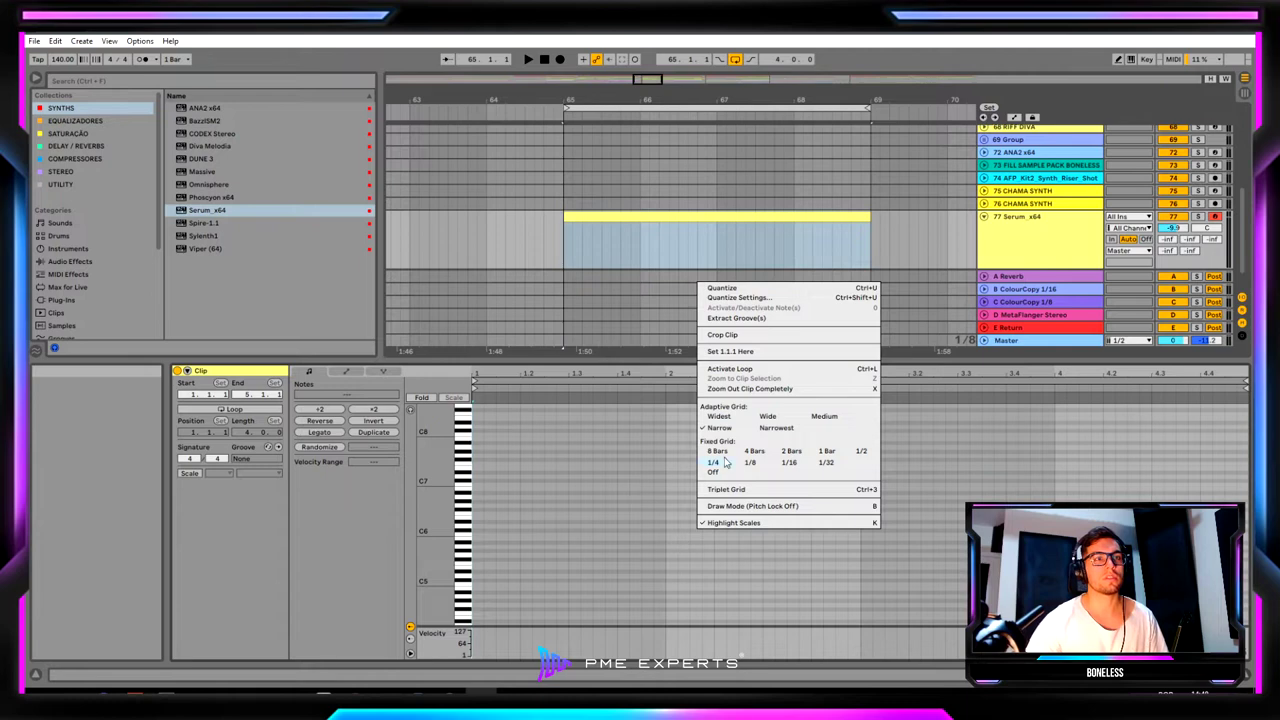
pyautogui.click(798, 466)
pyautogui.moveTo(506, 375); pyautogui.dragTo(506, 420)
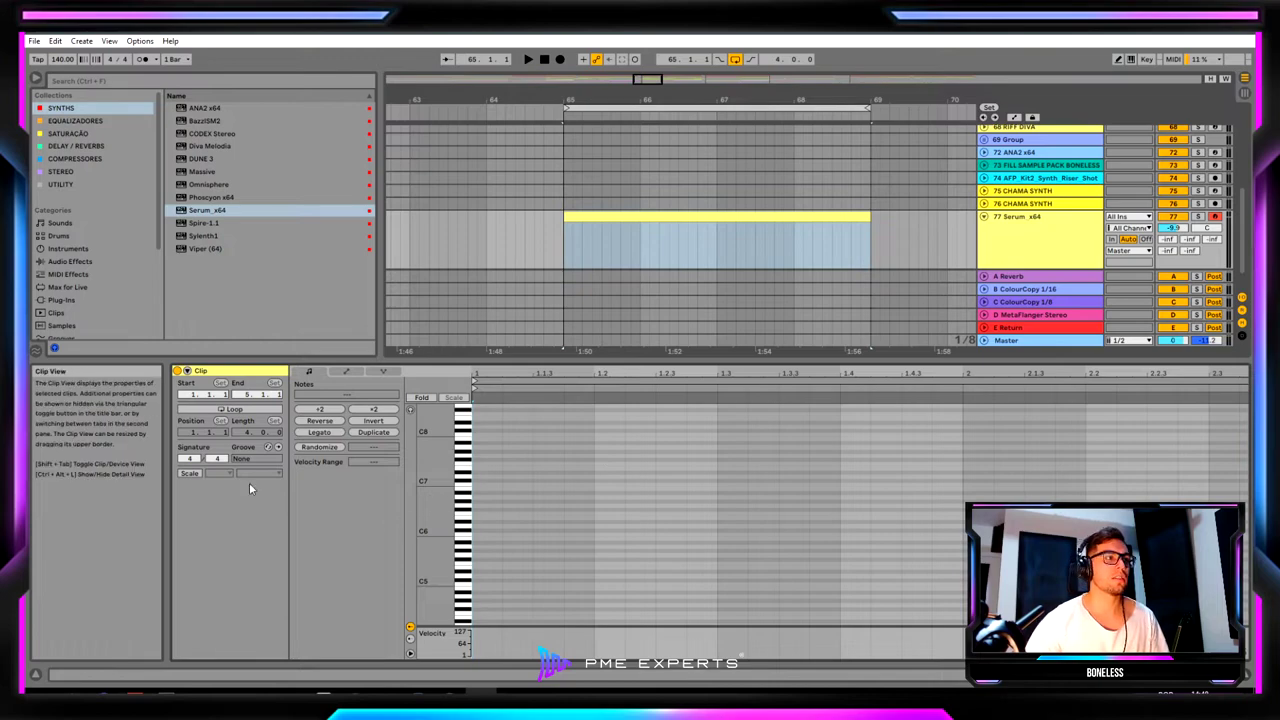
# Look through the unfolded KICK BASS group's tracks to check which notes the bass uses.
pyautogui.keyDown('alt'); pyautogui.click(984, 160); pyautogui.keyUp('alt')
pyautogui.click(984, 160)
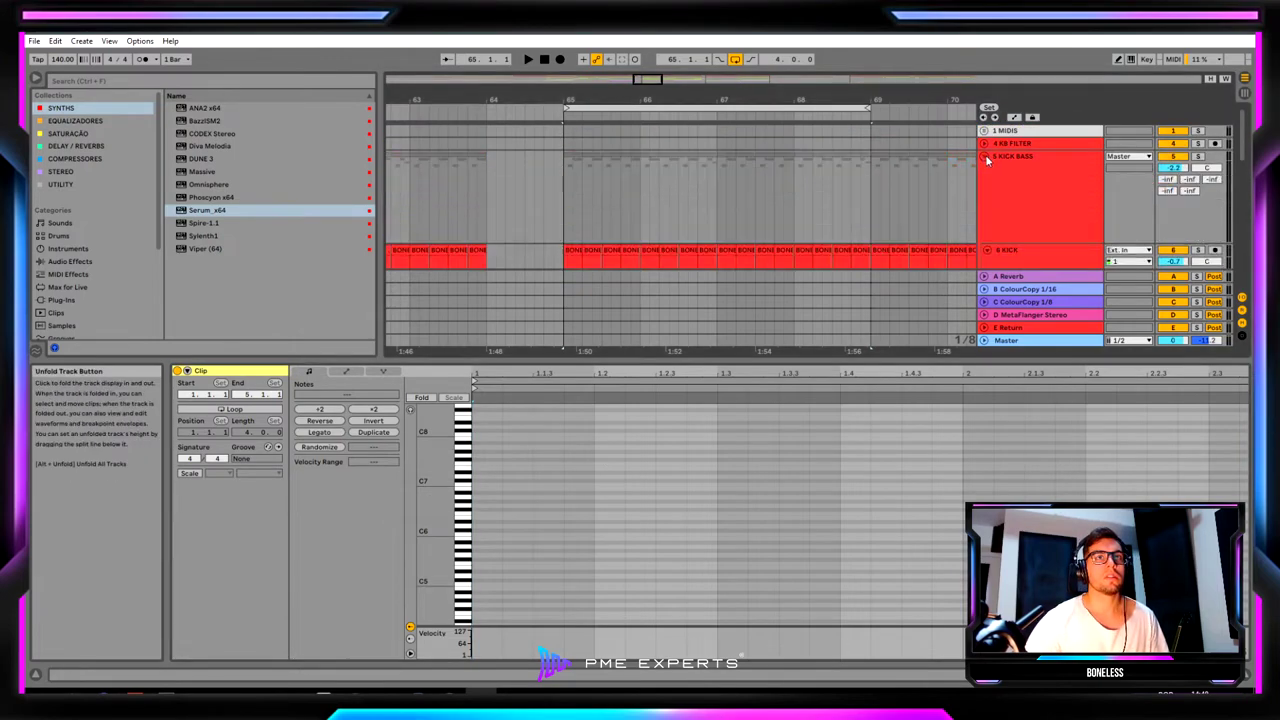
pyautogui.scroll(-3, 988, 167)
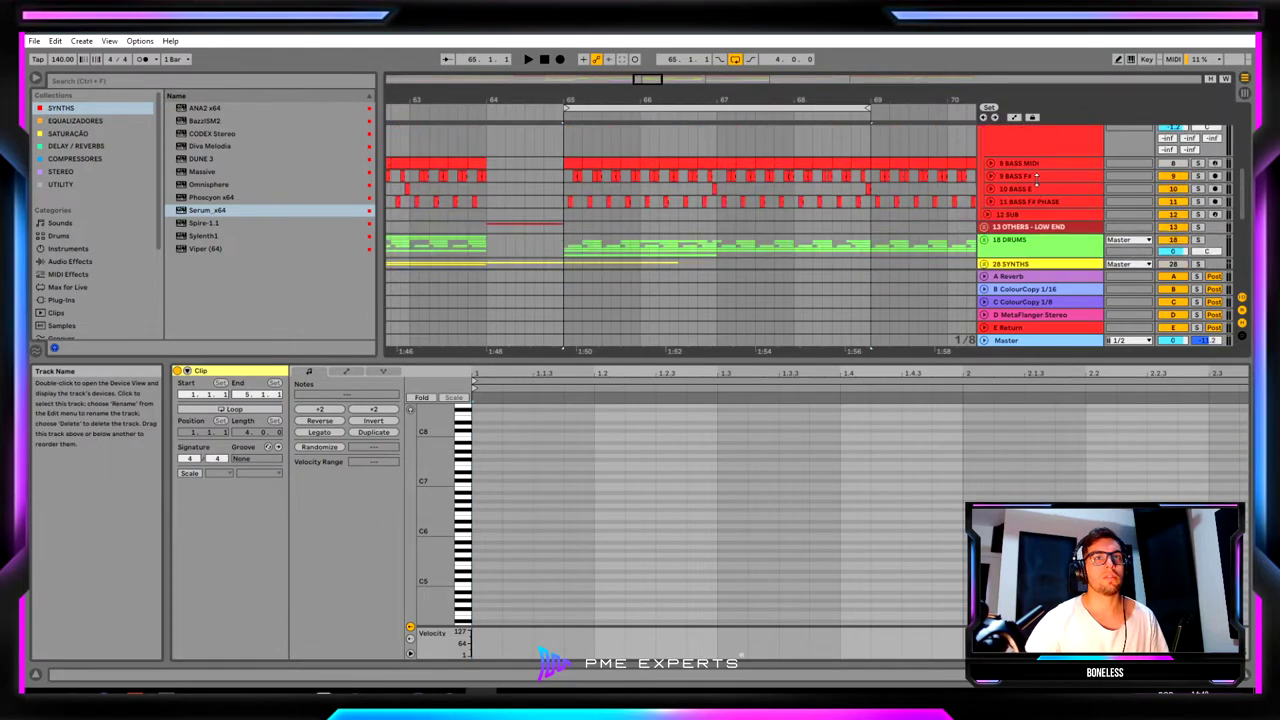
pyautogui.scroll(5, 1033, 188)
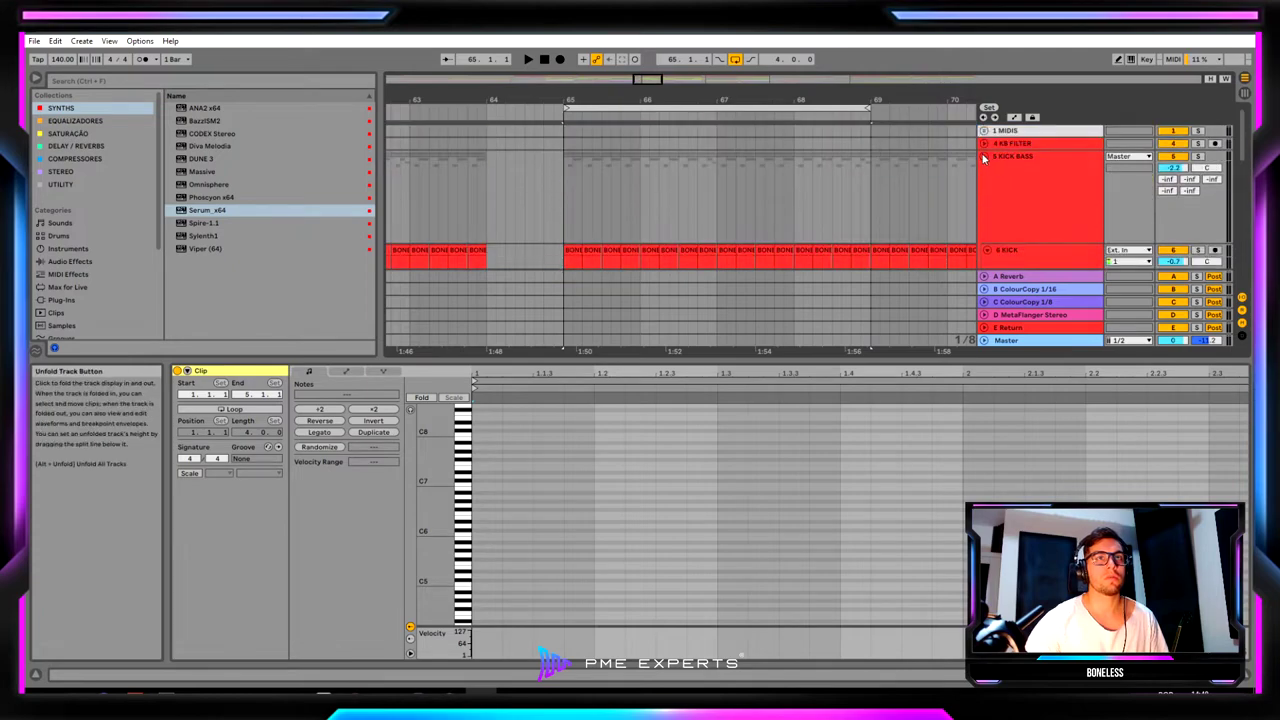
pyautogui.scroll(-10, 913, 257)
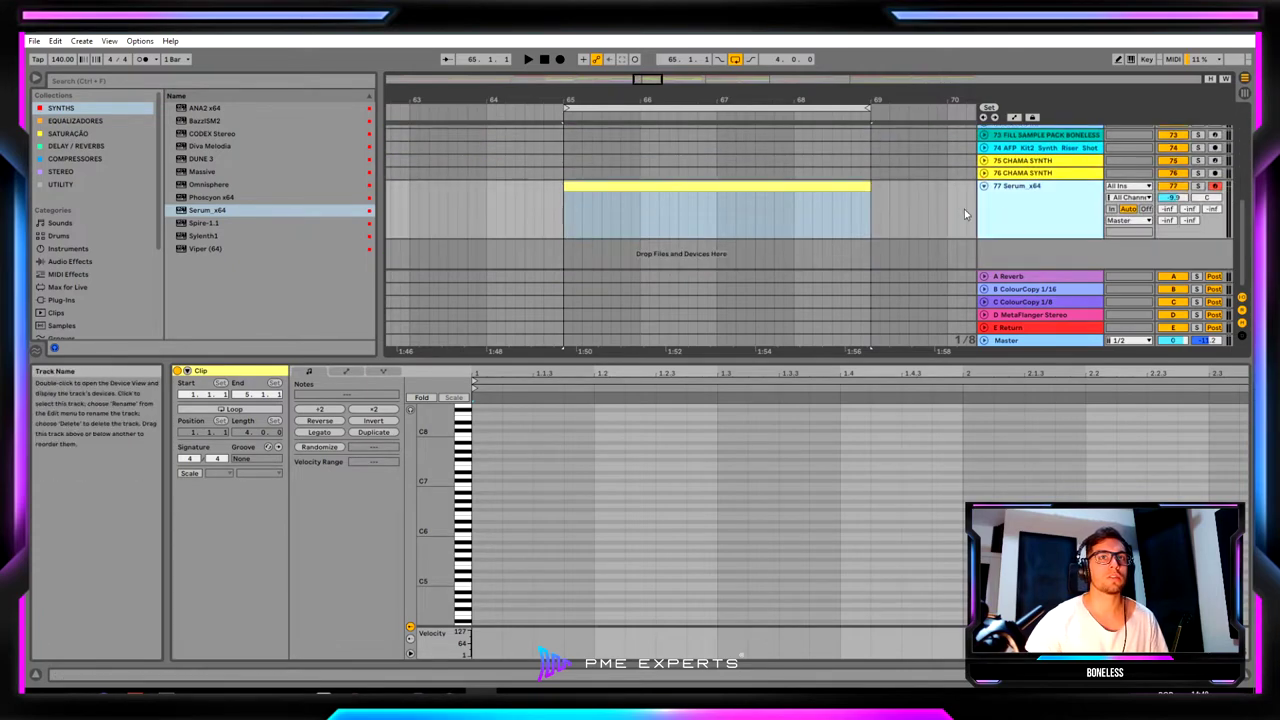
# Enable scale highlighting on the Serum MIDI clip and set the scale to F# Minor.
pyautogui.click(716, 193)
pyautogui.click(187, 474)
pyautogui.click(216, 473)
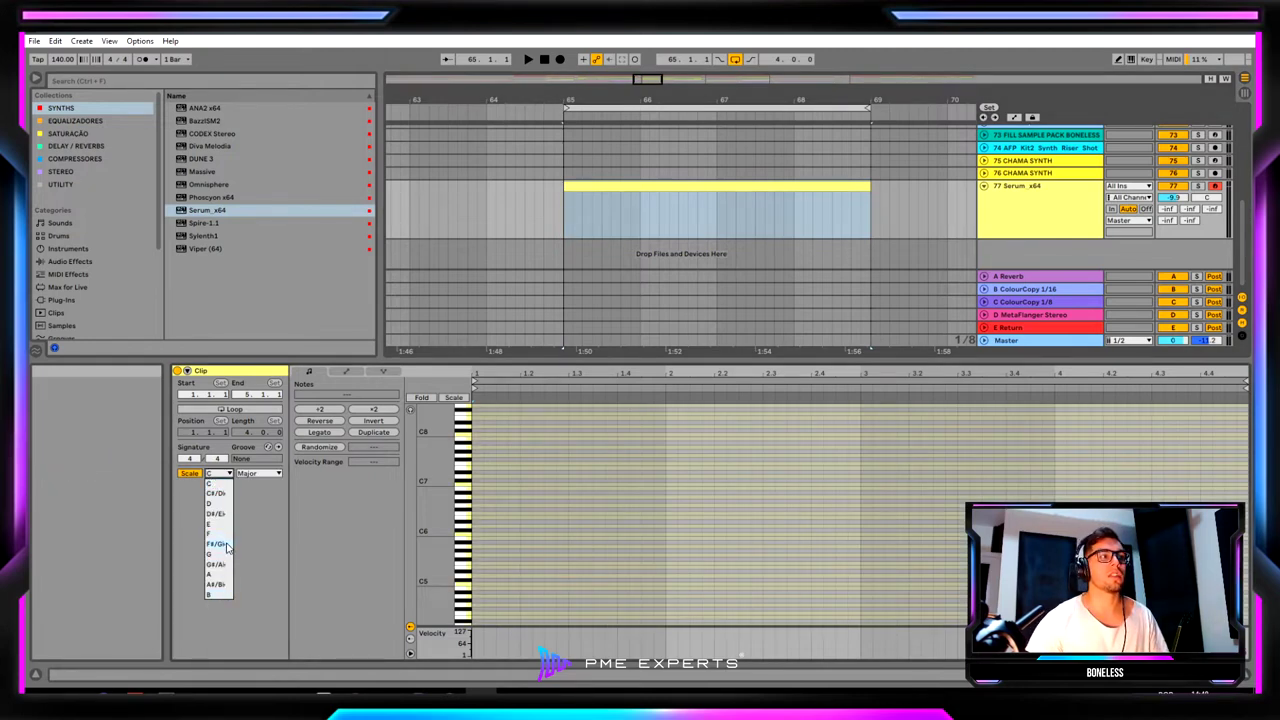
pyautogui.click(187, 483)
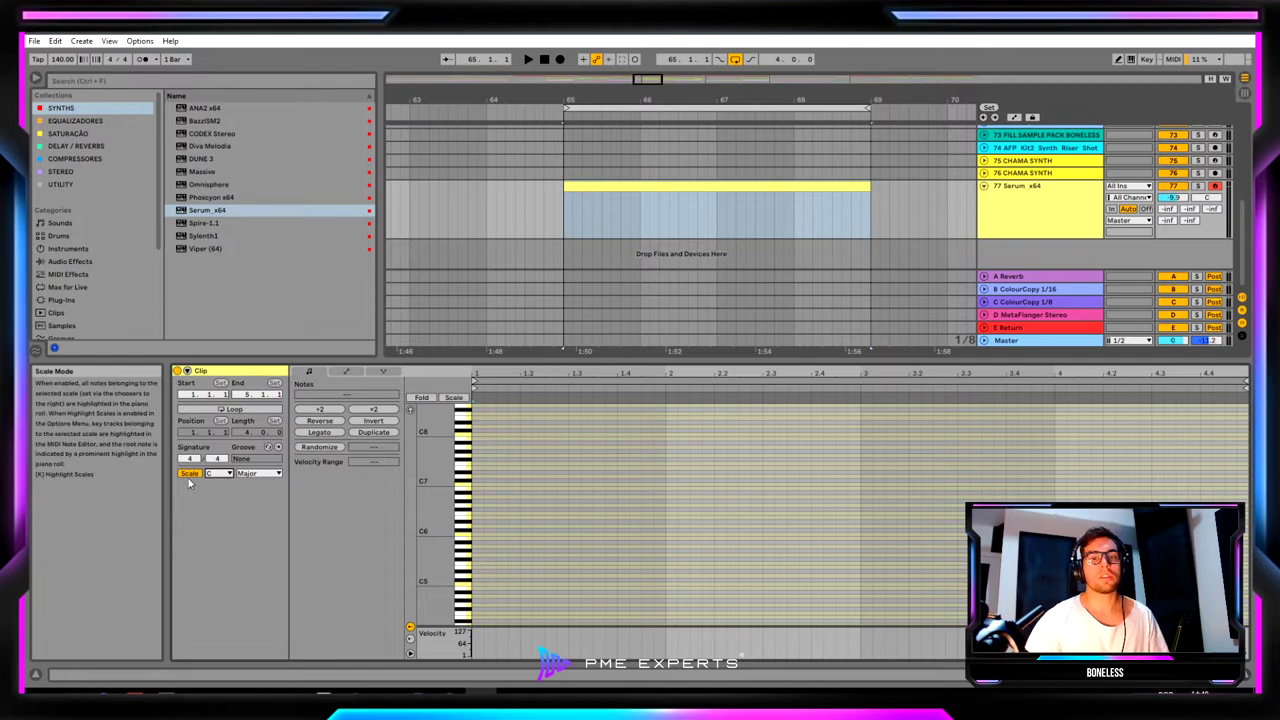
pyautogui.click(218, 474)
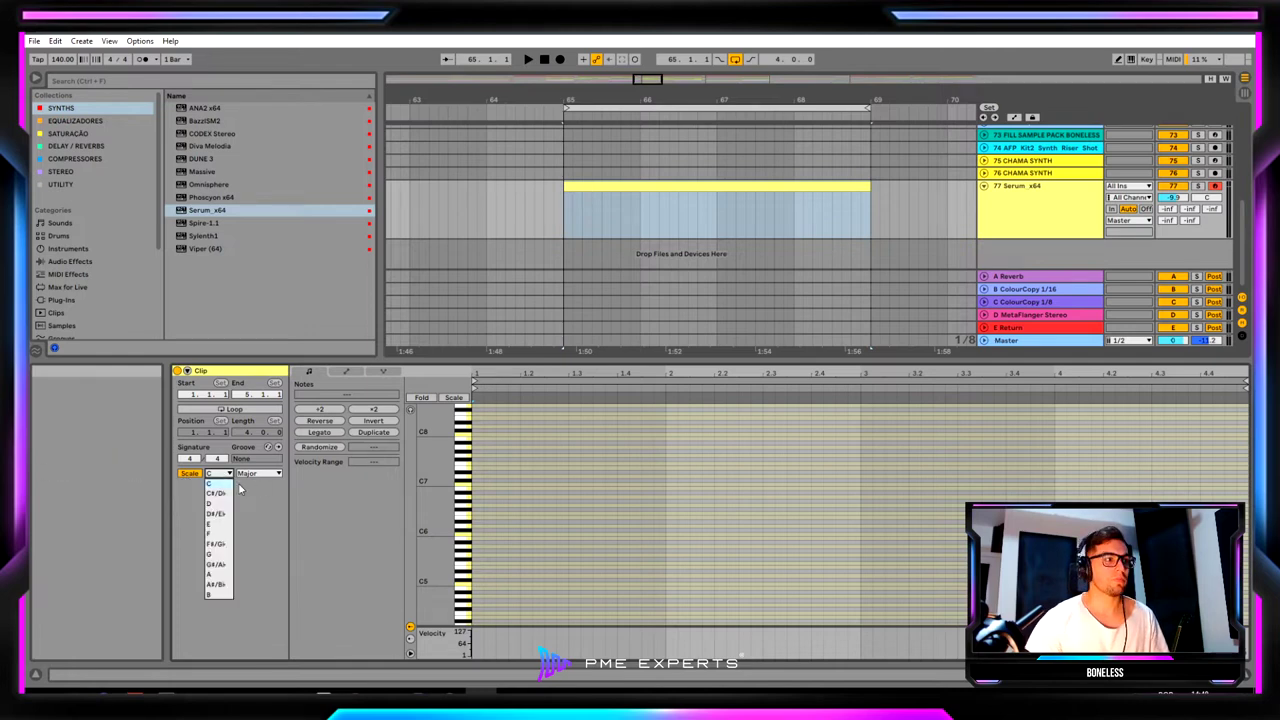
pyautogui.click(216, 544)
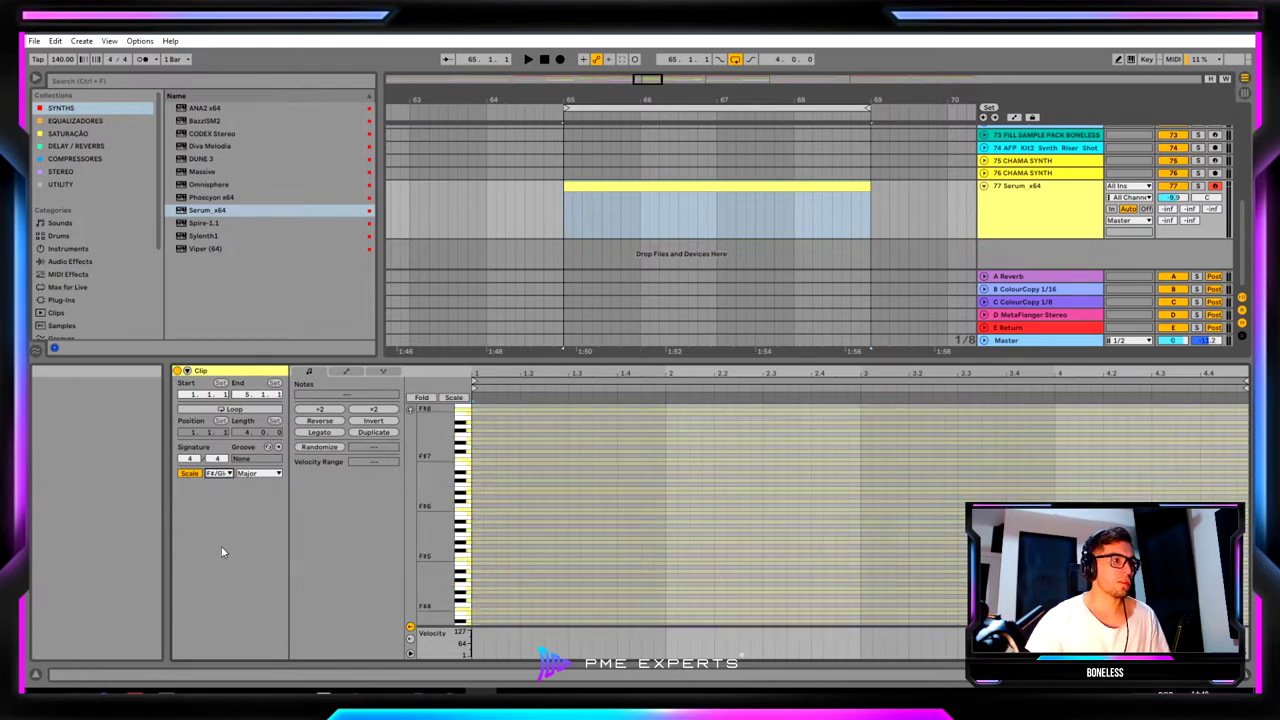
pyautogui.click(258, 474)
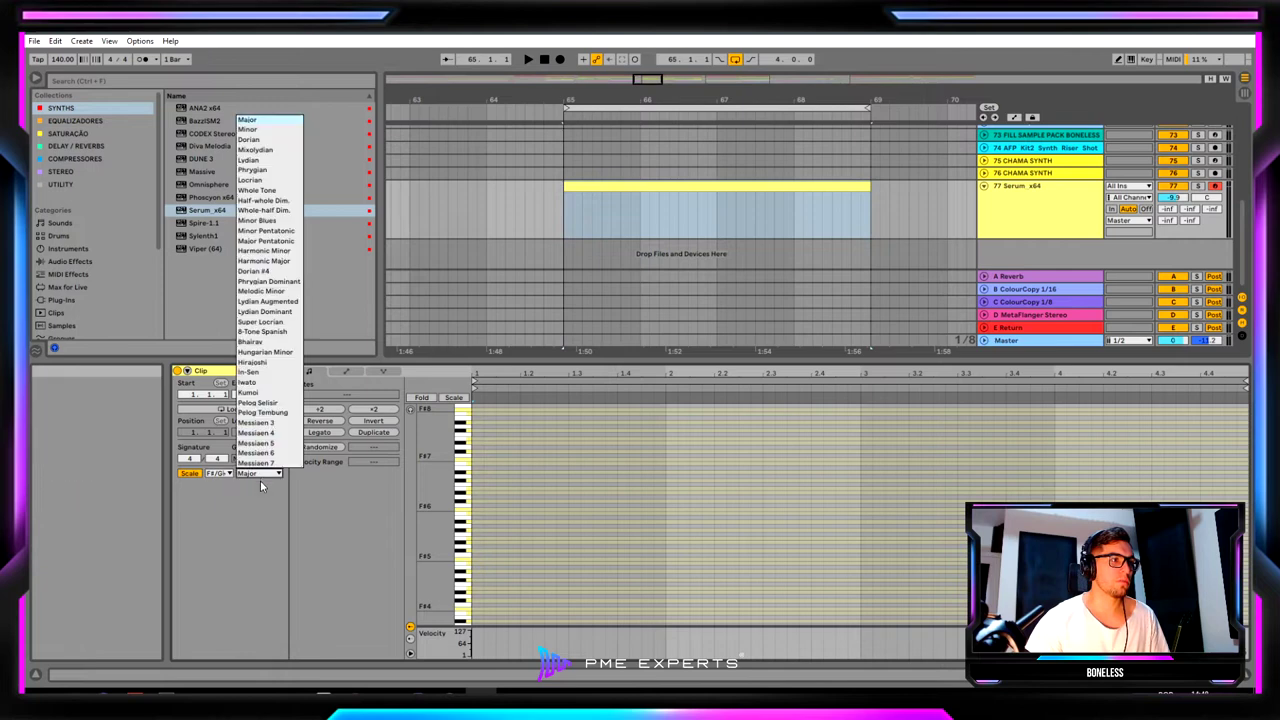
pyautogui.click(280, 128)
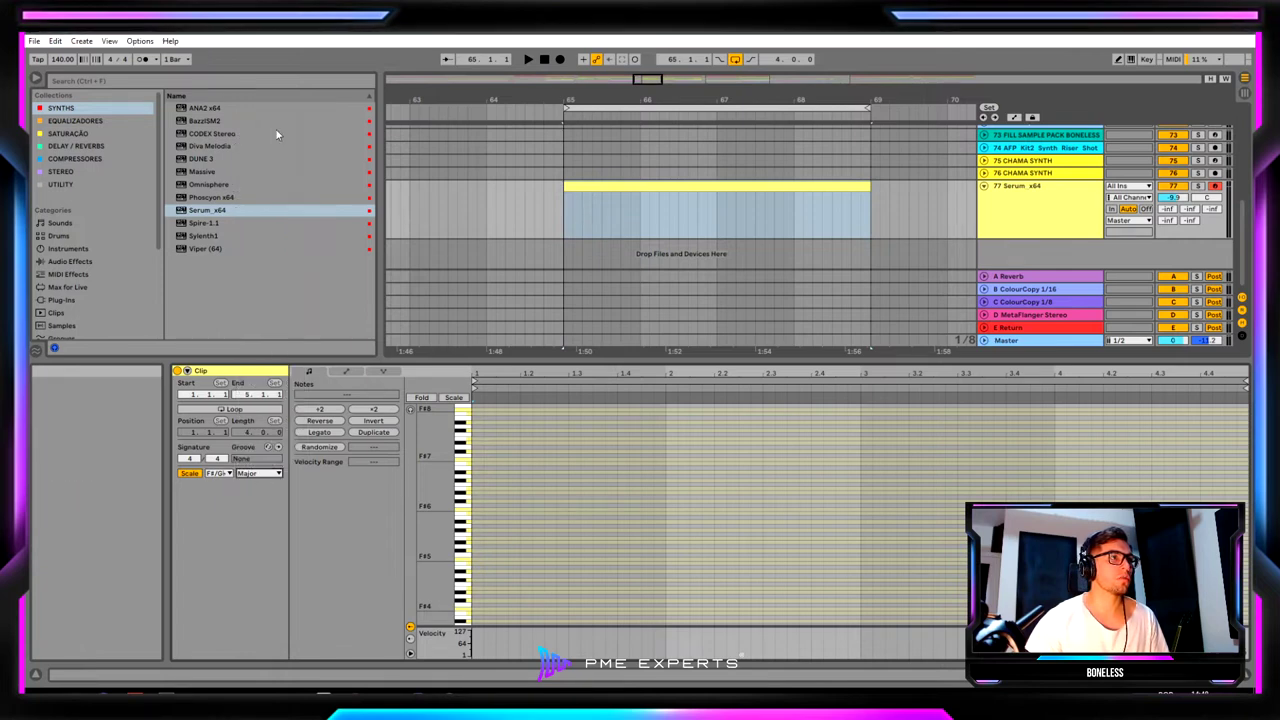
# Solo the Serum_x64 track.
pyautogui.moveTo(430, 526)
pyautogui.mouseDown()
pyautogui.moveTo(490, 526)
pyautogui.moveTo(450, 526)
pyautogui.mouseUp()
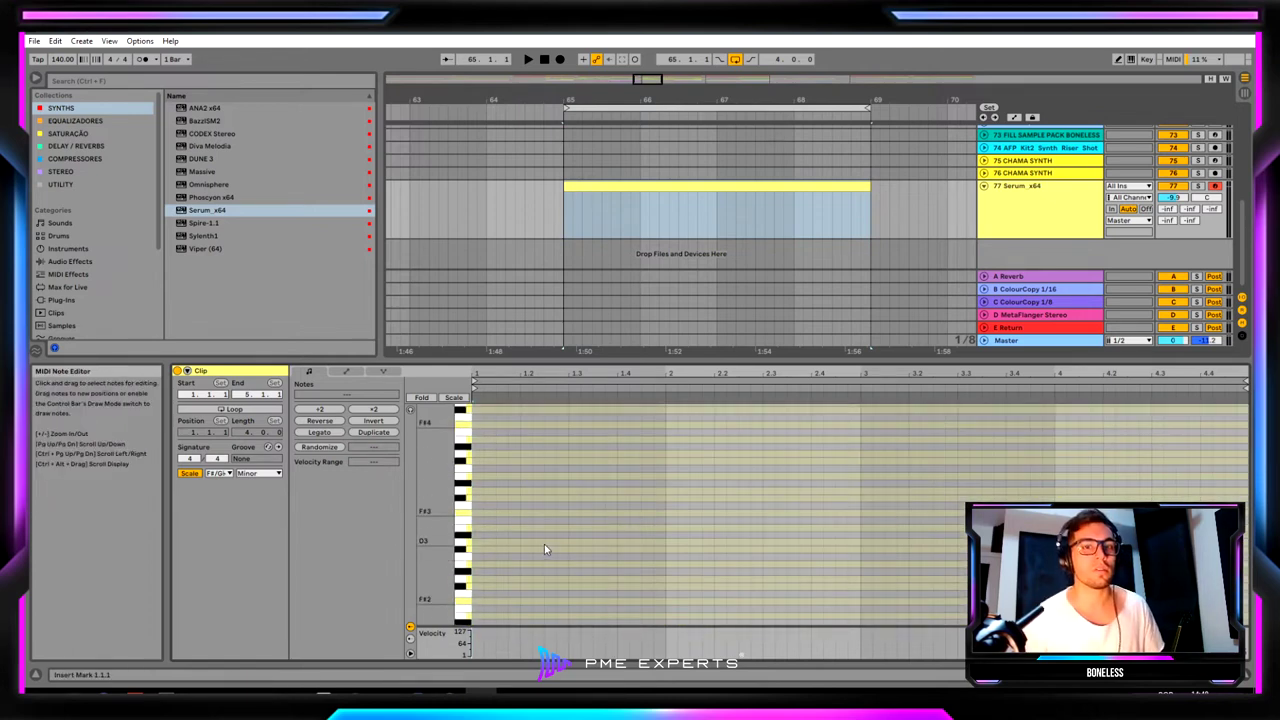
pyautogui.moveTo(435, 540); pyautogui.dragTo(448, 500)
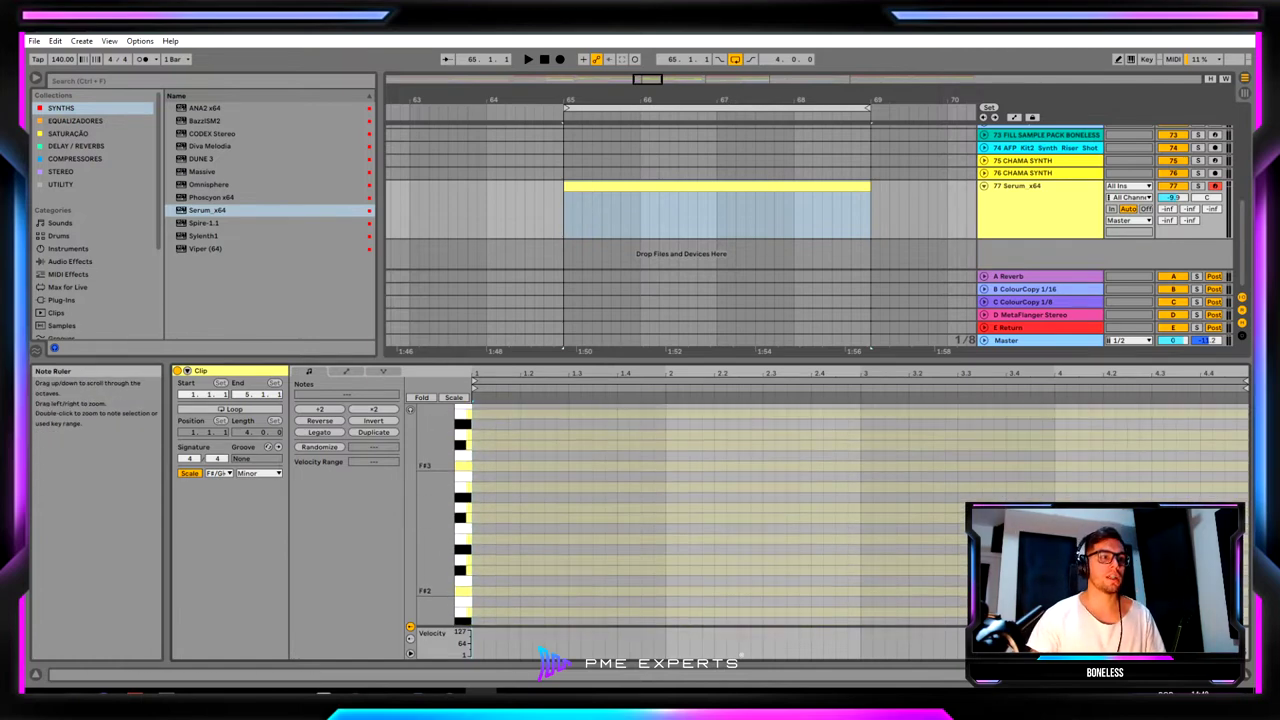
pyautogui.scroll(3, 496, 447)
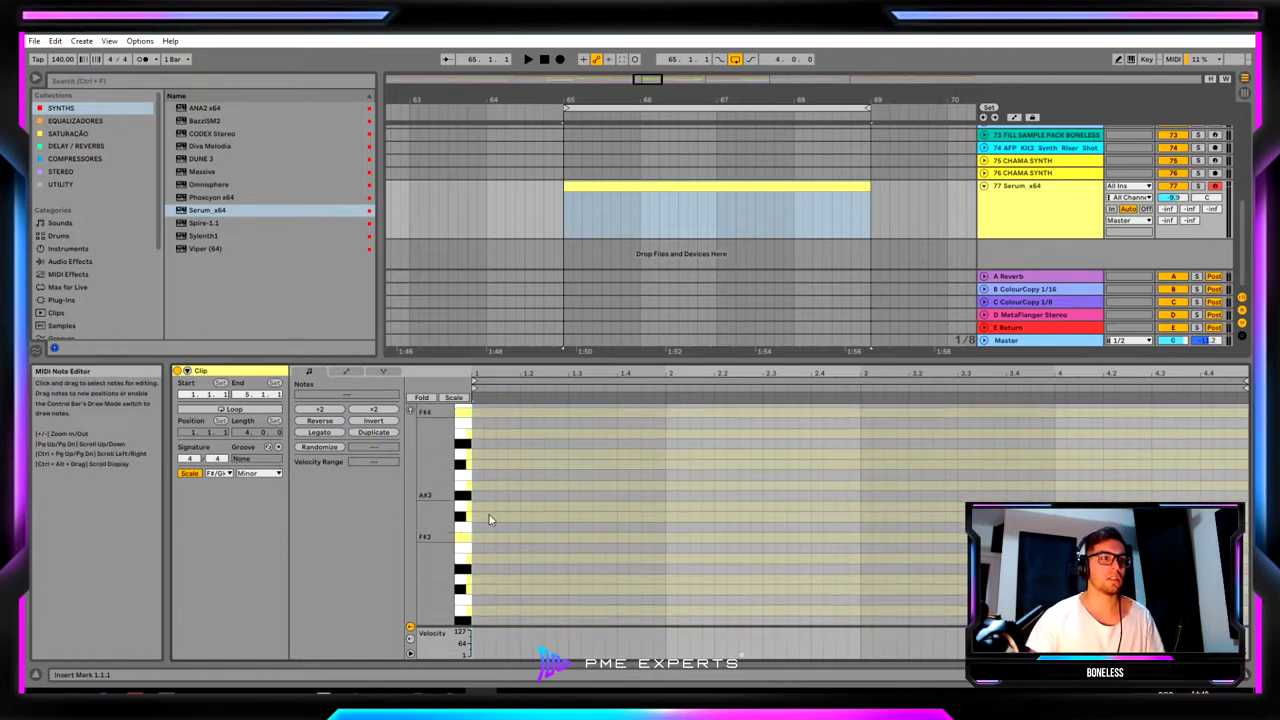
pyautogui.scroll(-2, 508, 520)
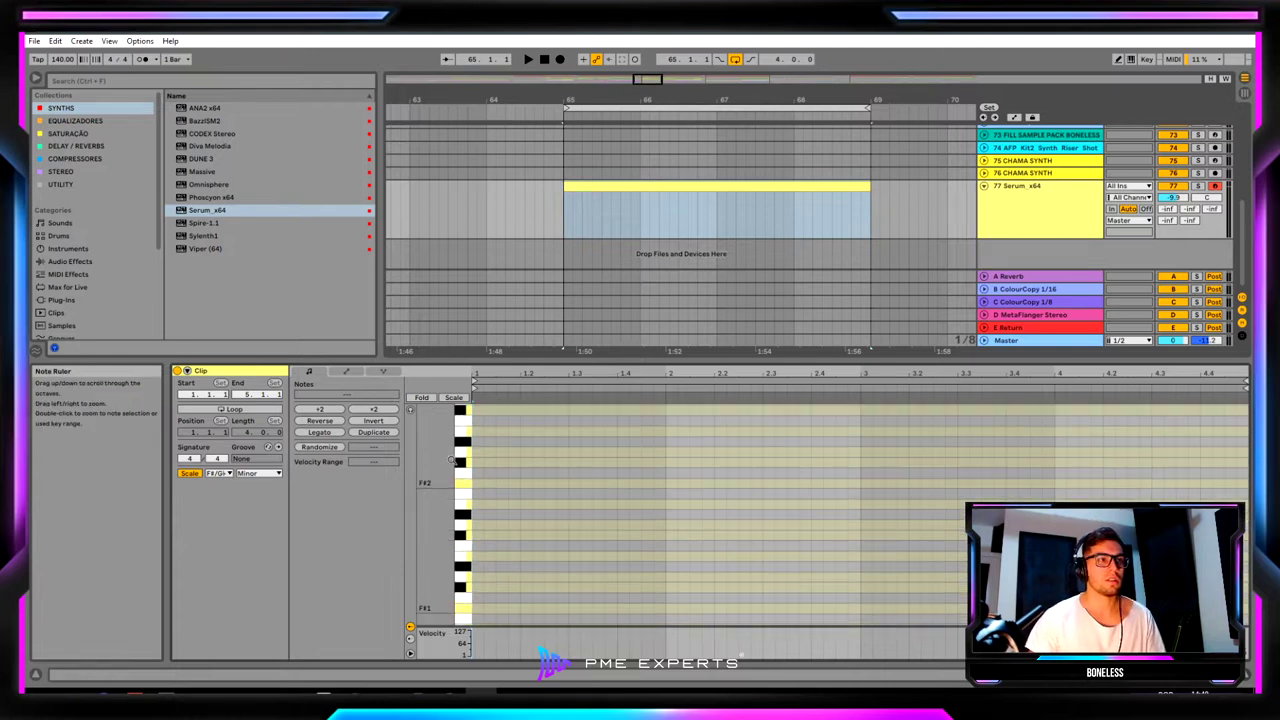
pyautogui.moveTo(440, 530); pyautogui.dragTo(448, 500)
pyautogui.moveTo(486, 374); pyautogui.dragTo(490, 410)
pyautogui.click(806, 186)
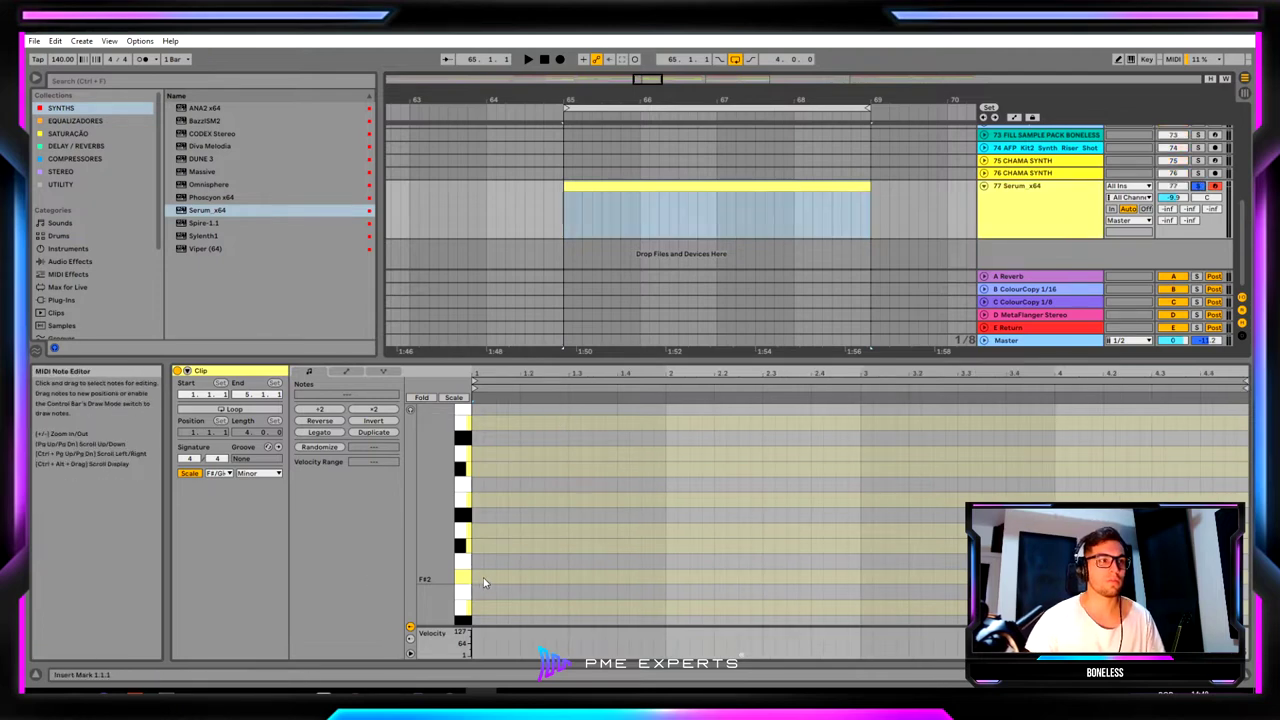
# Add F#2 notes at 1.1.1, 1.1.2 and 1.2.2 in the Serum clip, shortening the first two to about a 1/32 note.
pyautogui.moveTo(509, 372); pyautogui.dragTo(523, 520)
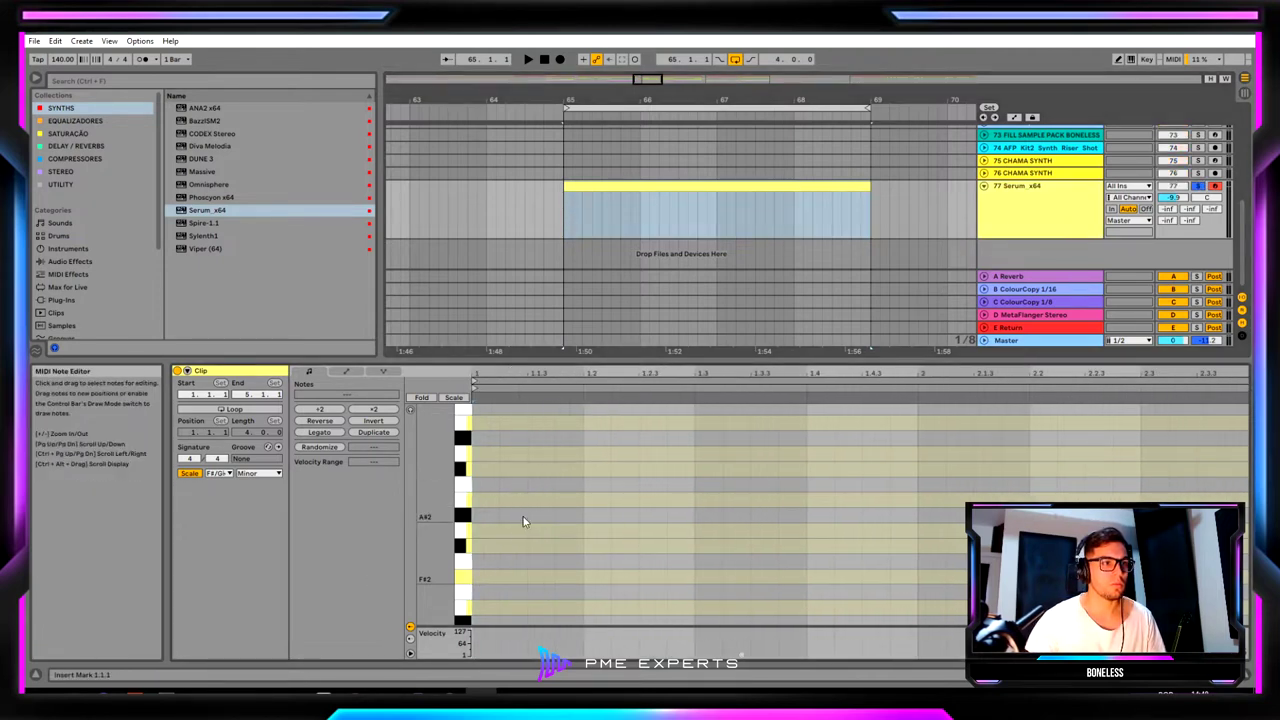
pyautogui.doubleClick(483, 578)
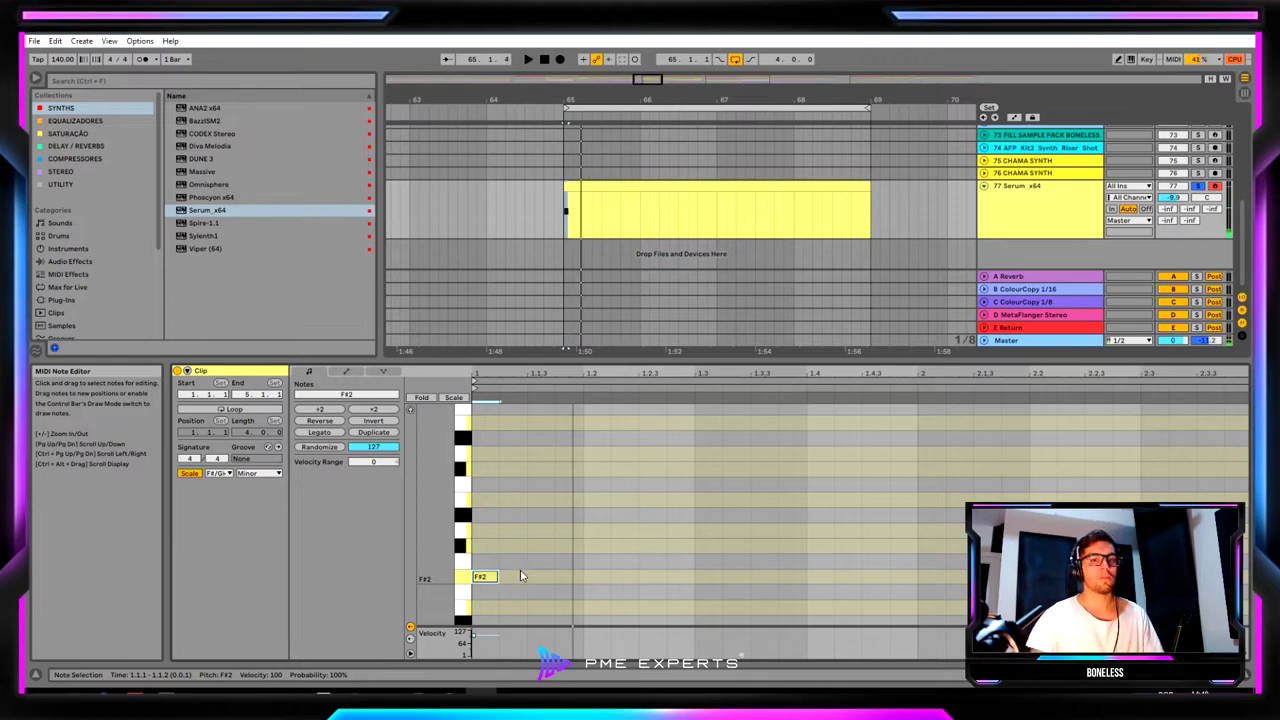
pyautogui.doubleClick(537, 577)
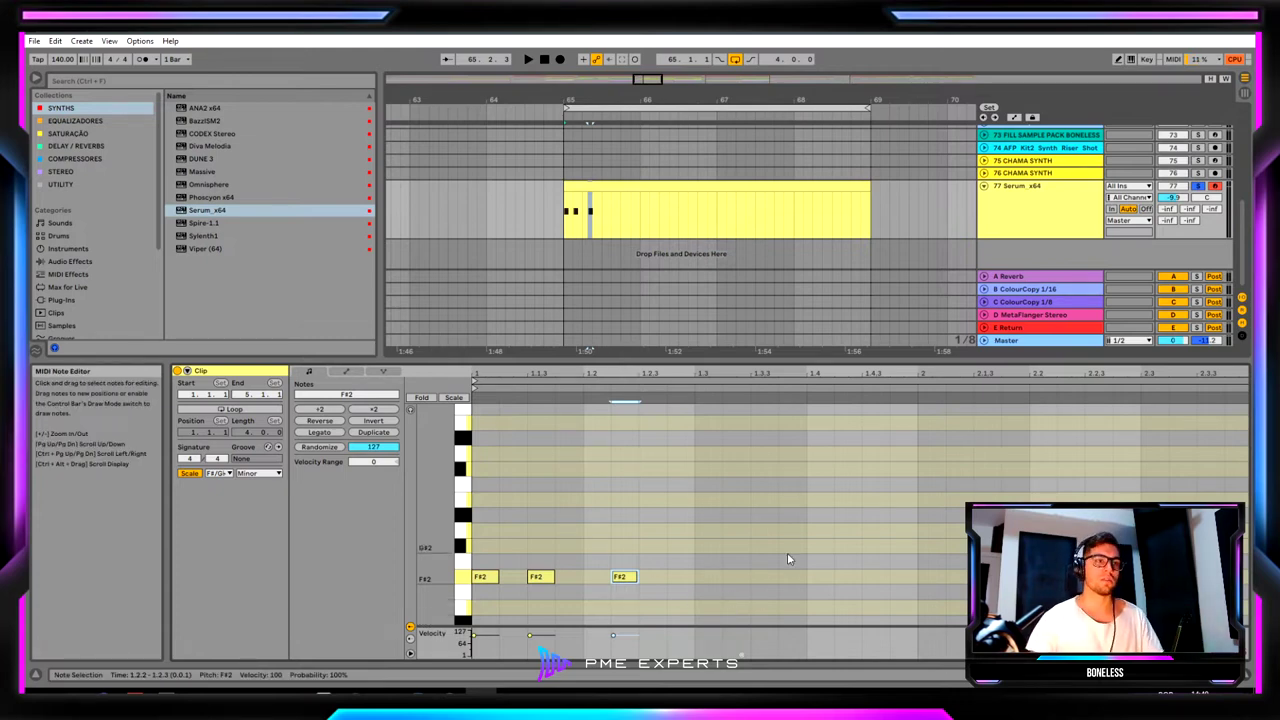
pyautogui.moveTo(539, 580); pyautogui.dragTo(510, 580)
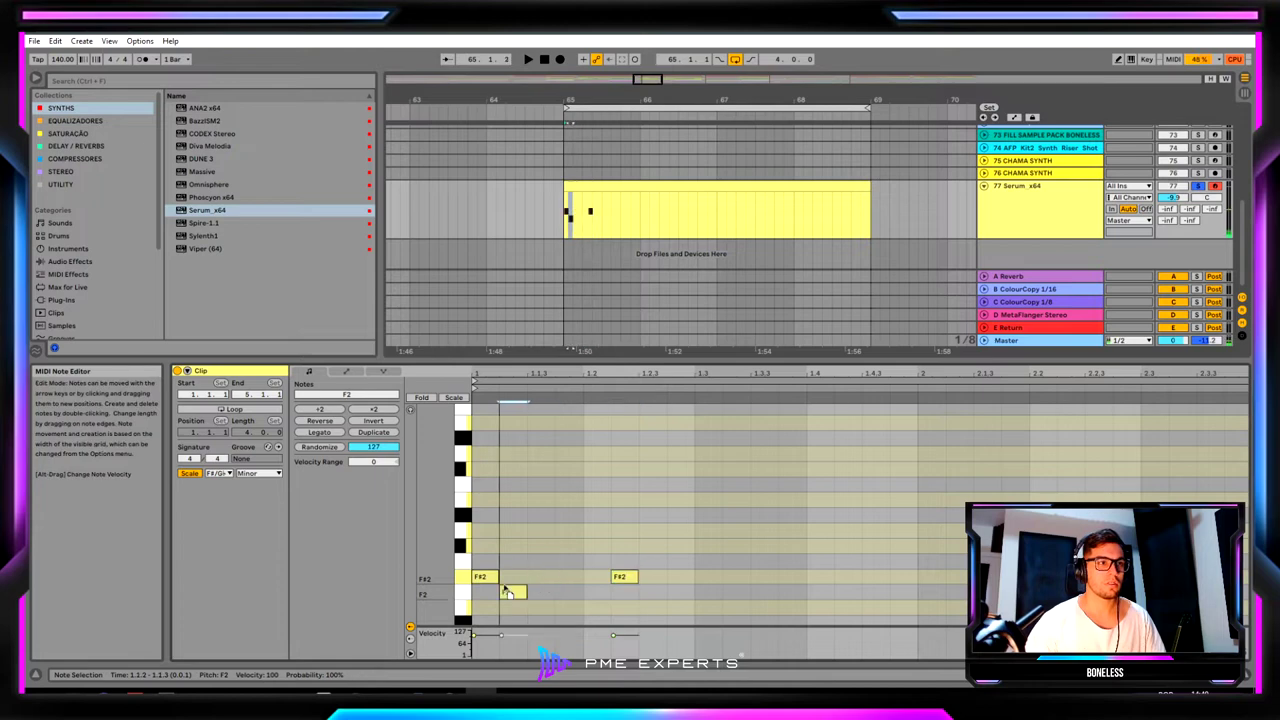
pyautogui.hotkey('shift', 'Left')
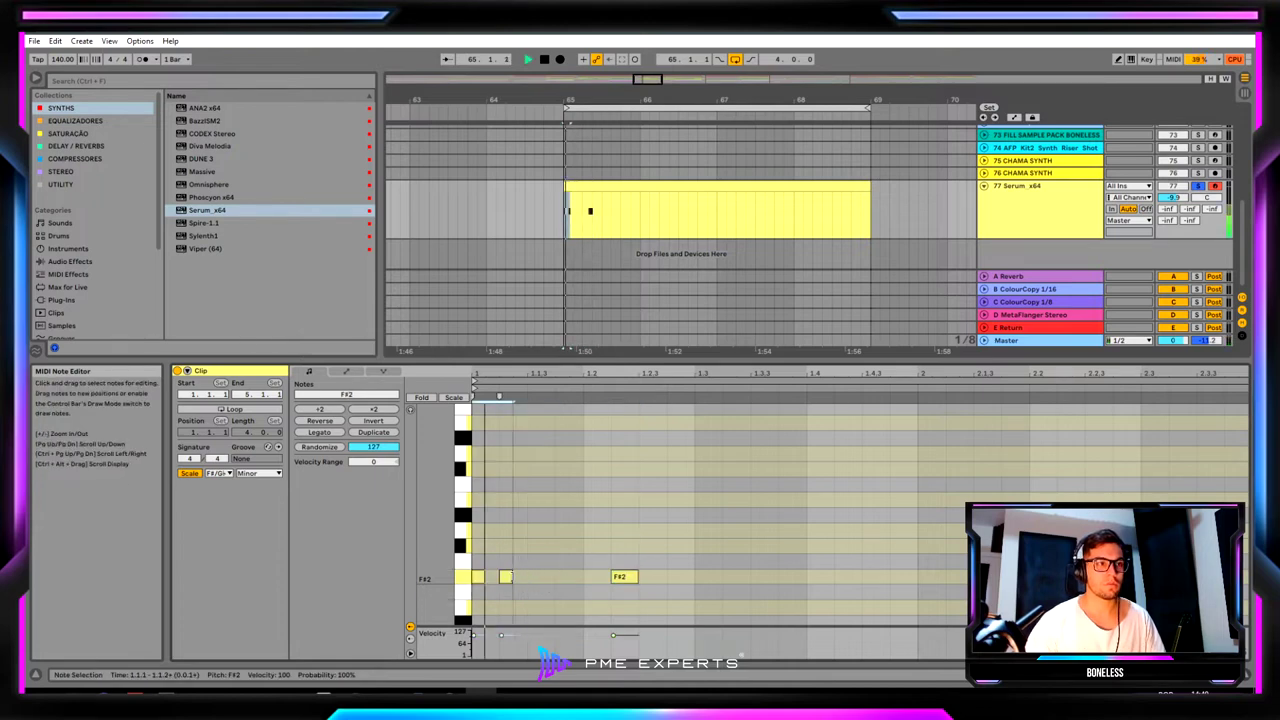
# Add F#2 notes at 1.1.3, lasting an eighth, and at 1.3.2, and move the 1.2.2 note to 1.2.3.
pyautogui.doubleClick(538, 578)
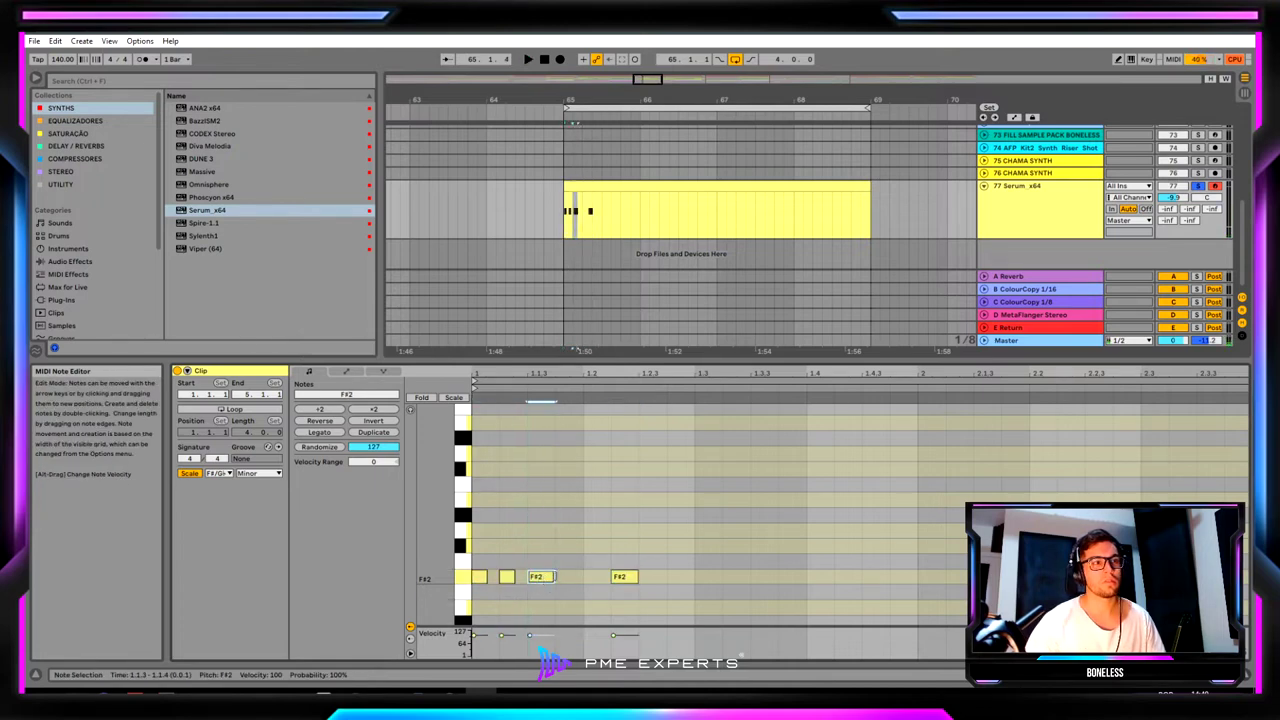
pyautogui.moveTo(556, 577); pyautogui.dragTo(685, 585)
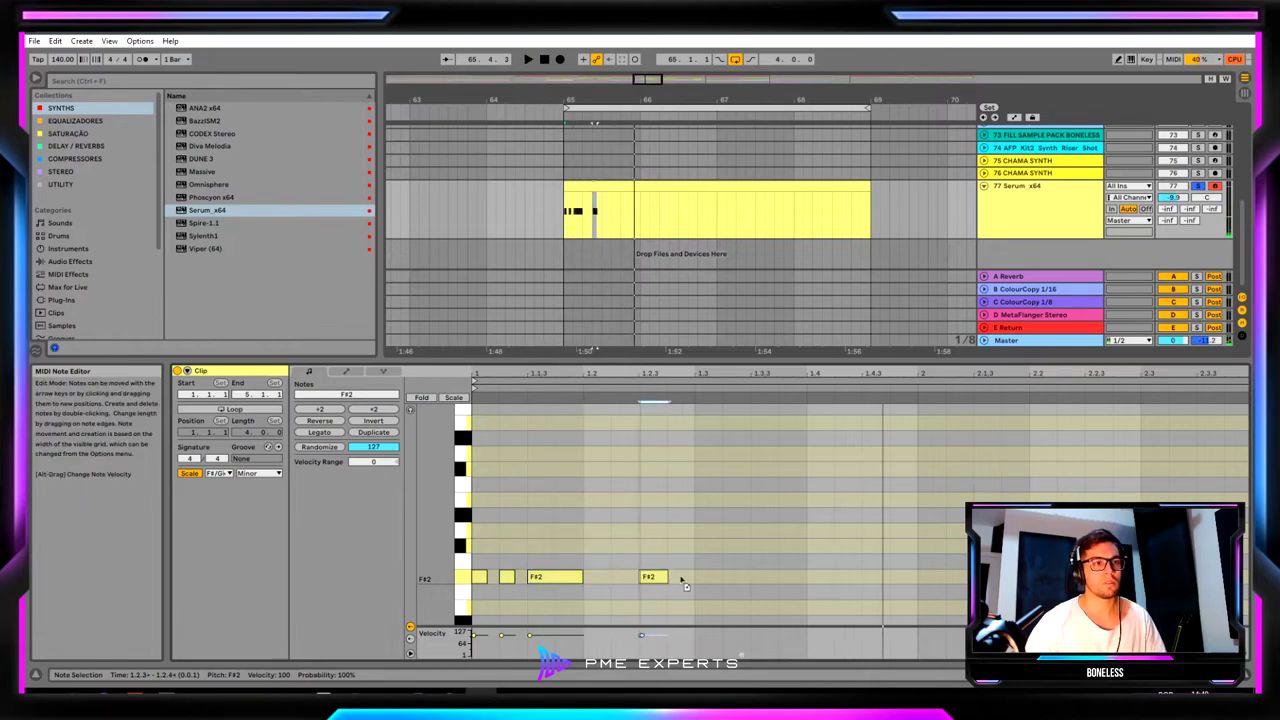
pyautogui.doubleClick(718, 577)
pyautogui.press('space')
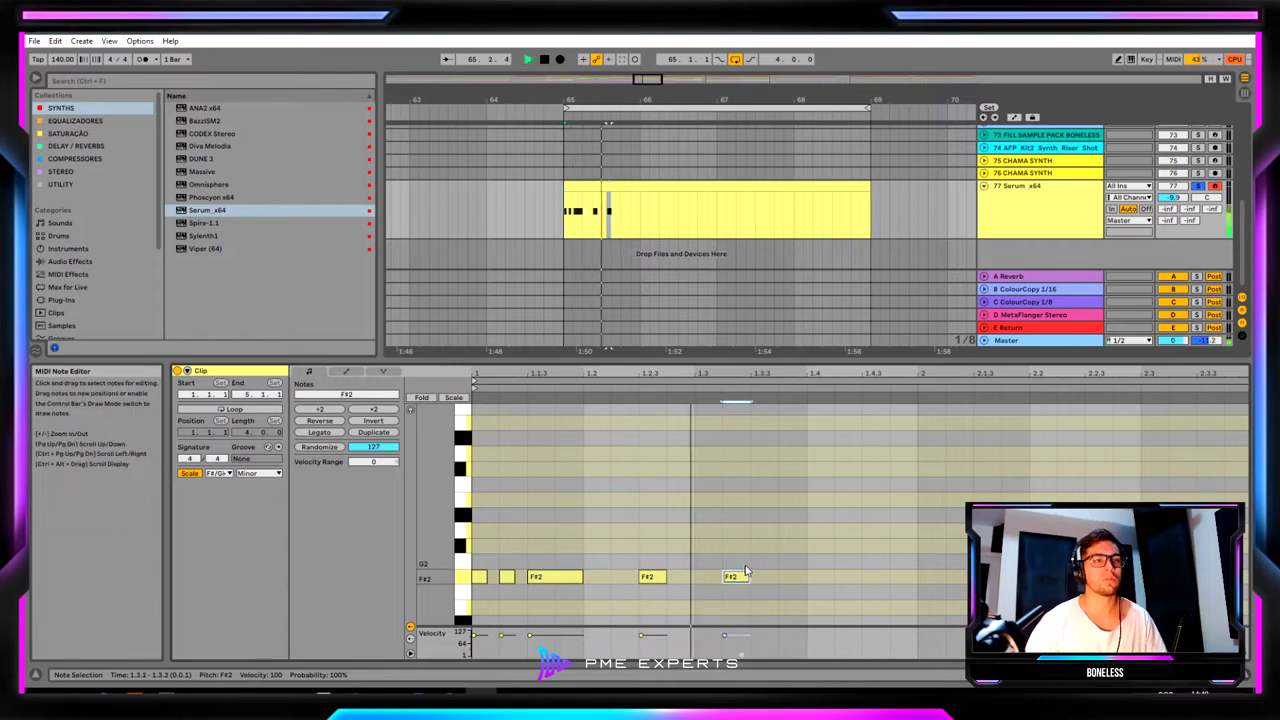
pyautogui.press('space')
# Complete the first bar with sixteenth-length F#2 notes at 1.4.1 and 1.4.3, and play back the pattern.
pyautogui.doubleClick(848, 578)
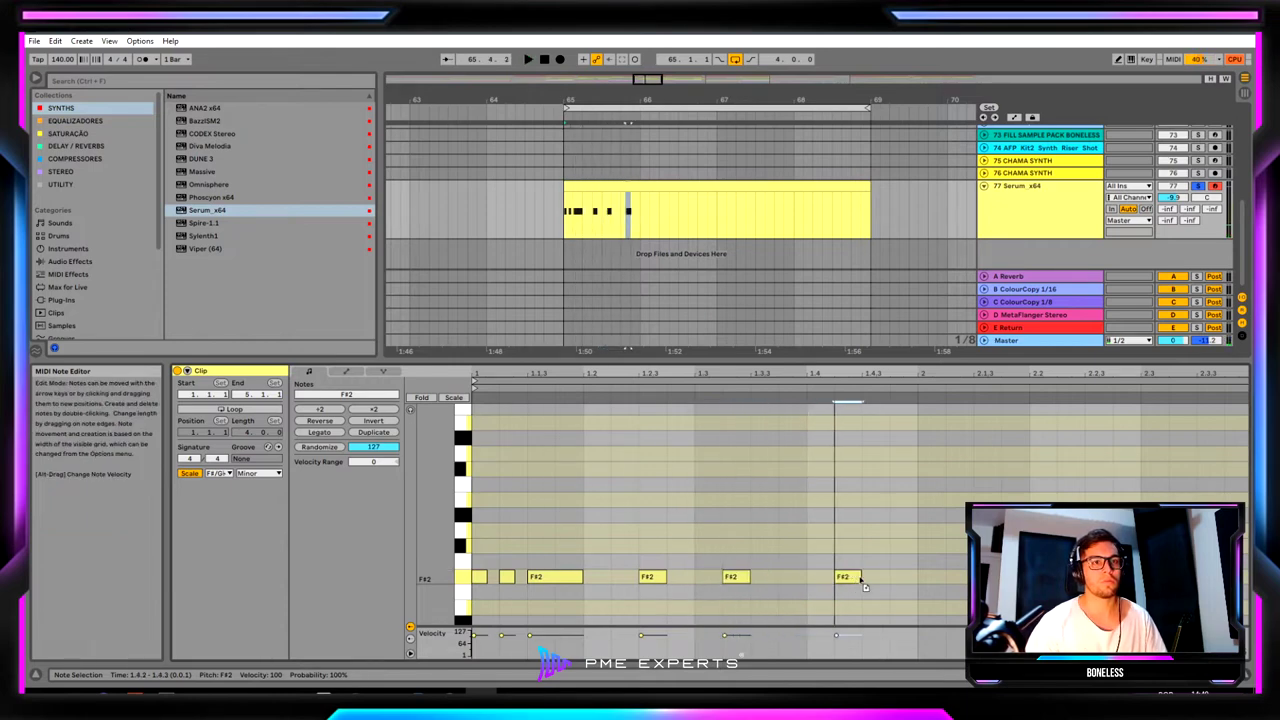
pyautogui.moveTo(864, 585); pyautogui.dragTo(837, 588)
pyautogui.doubleClick(874, 577)
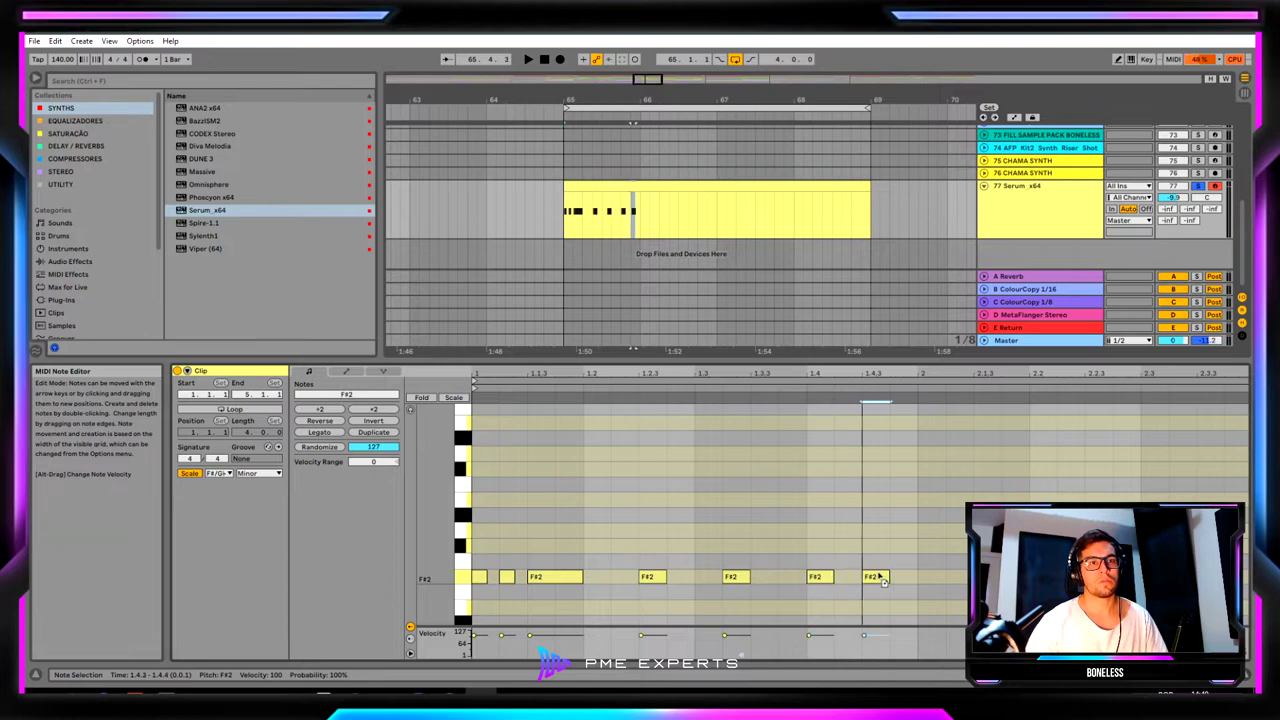
pyautogui.press('space')
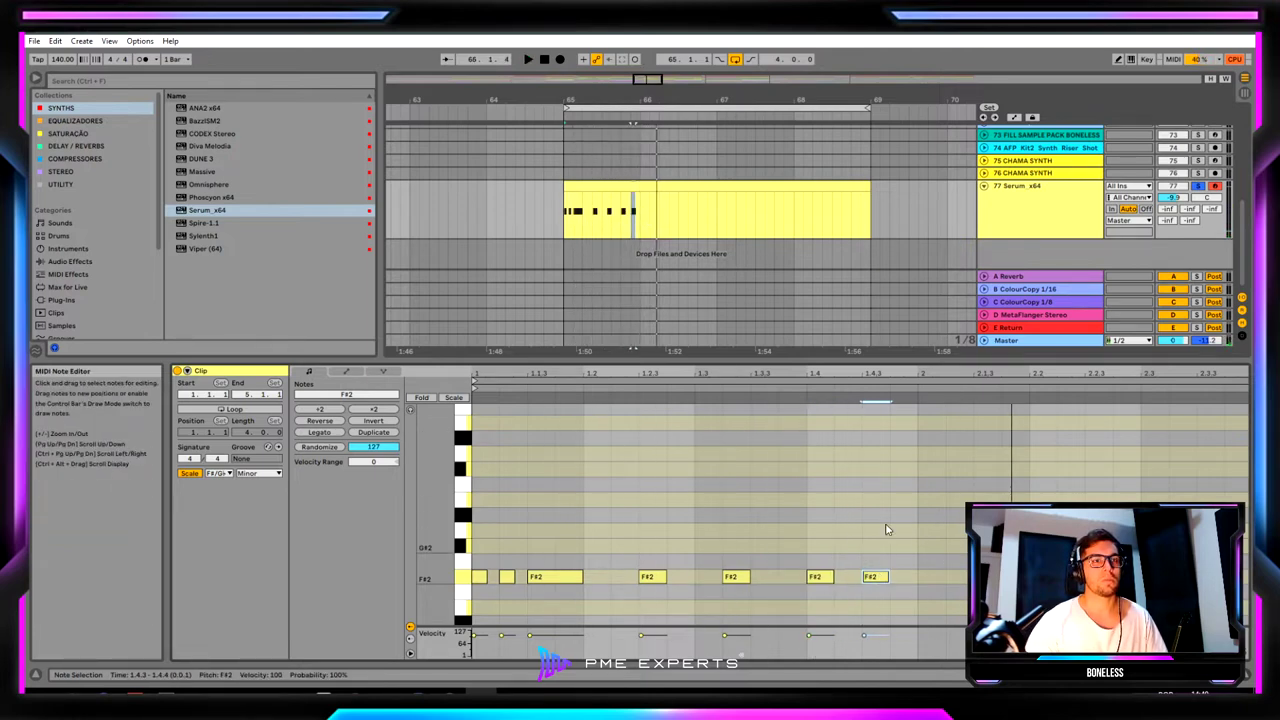
pyautogui.scroll(-3, 650, 430)
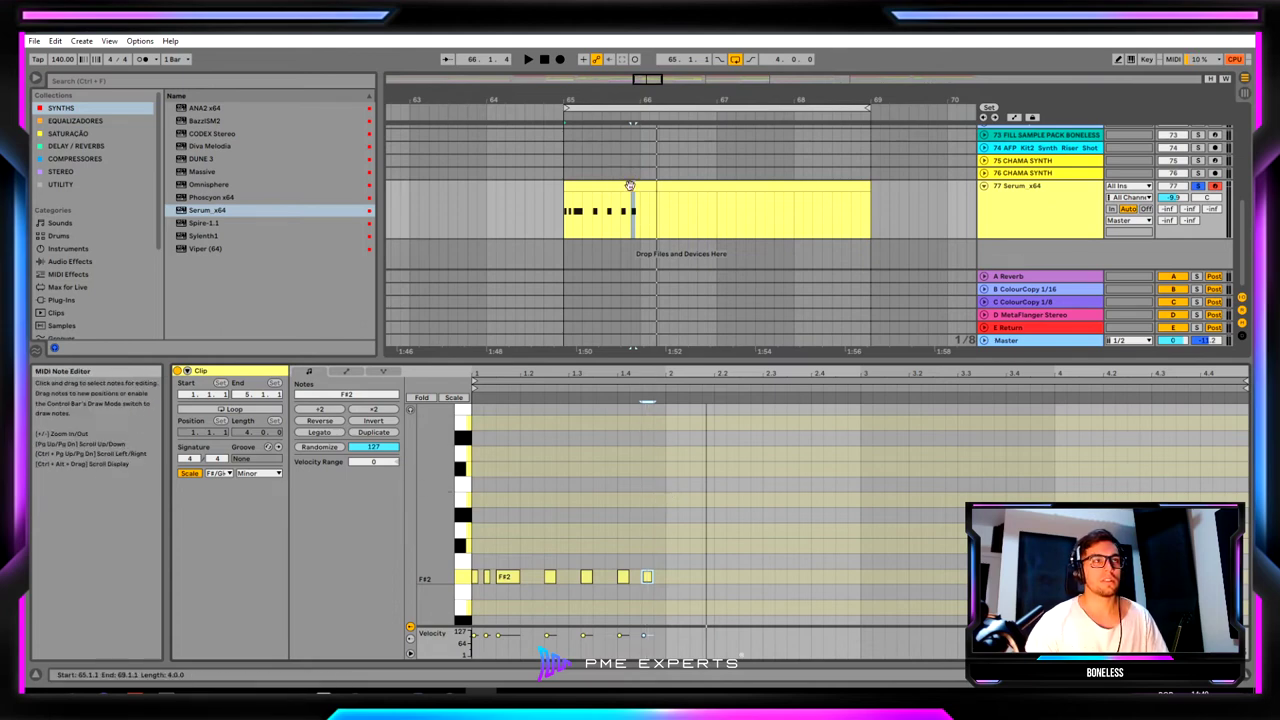
# Duplicate the first bar of the Serum pattern to fill bars 65 to 68, join them into one four-bar clip, and audition it.
pyautogui.moveTo(648, 212); pyautogui.dragTo(632, 212)
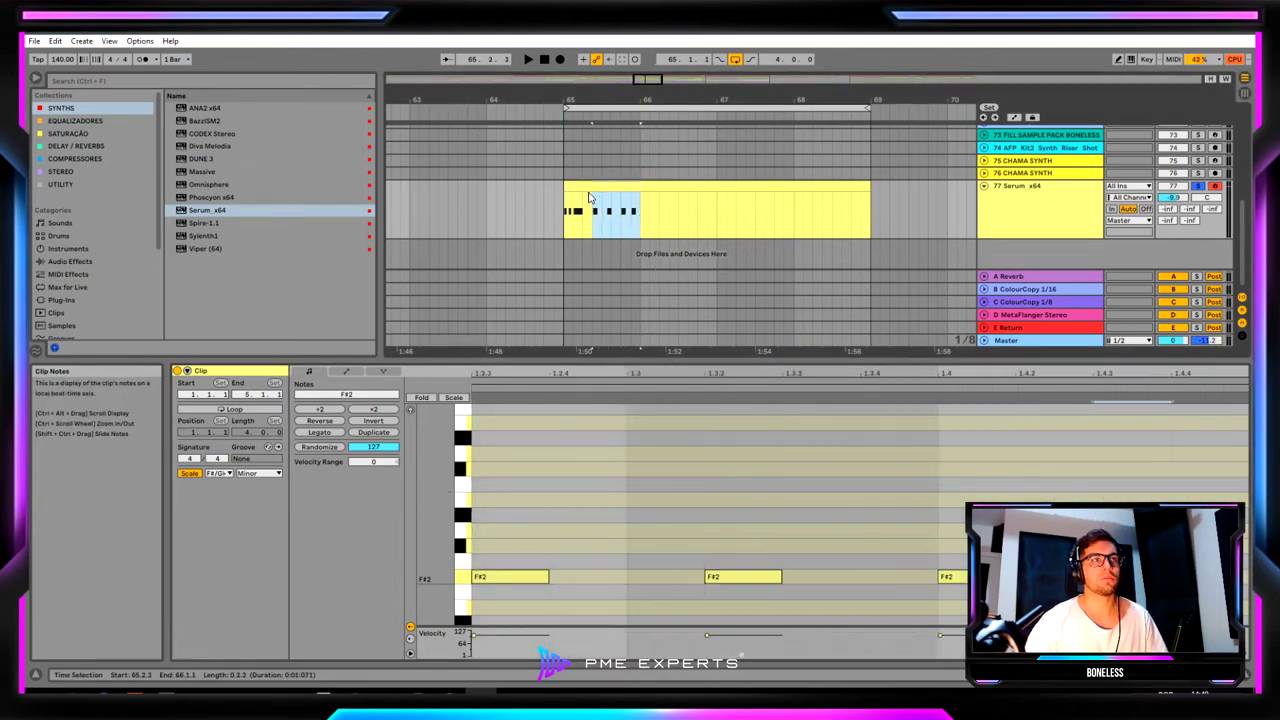
pyautogui.press('Right')
pyautogui.press('Right')
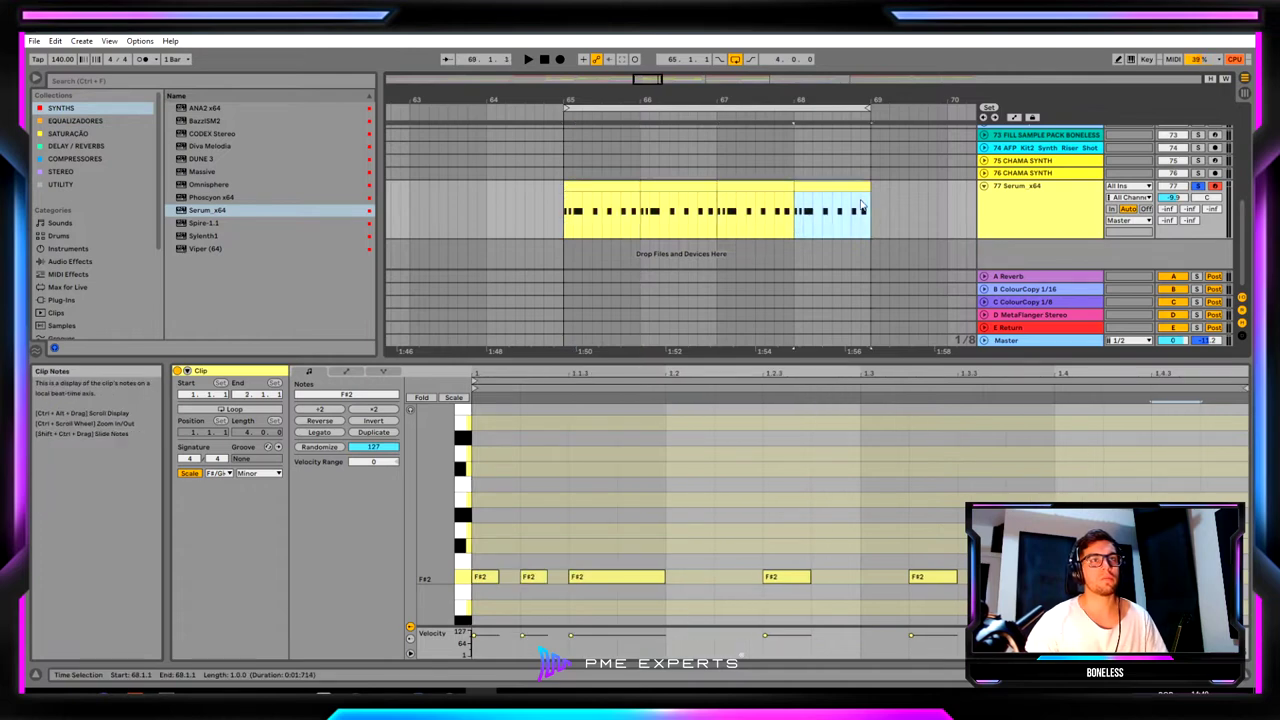
pyautogui.keyDown('shift'); pyautogui.click(590, 207); pyautogui.keyUp('shift')
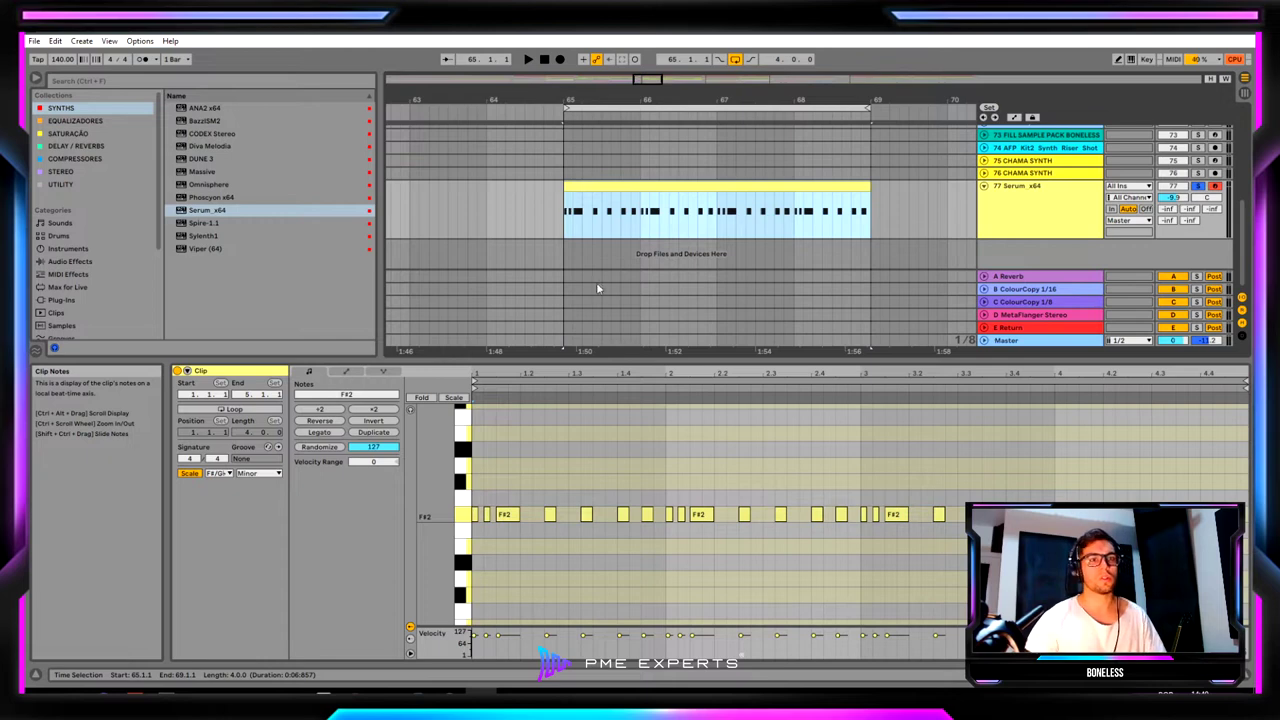
pyautogui.press('space')
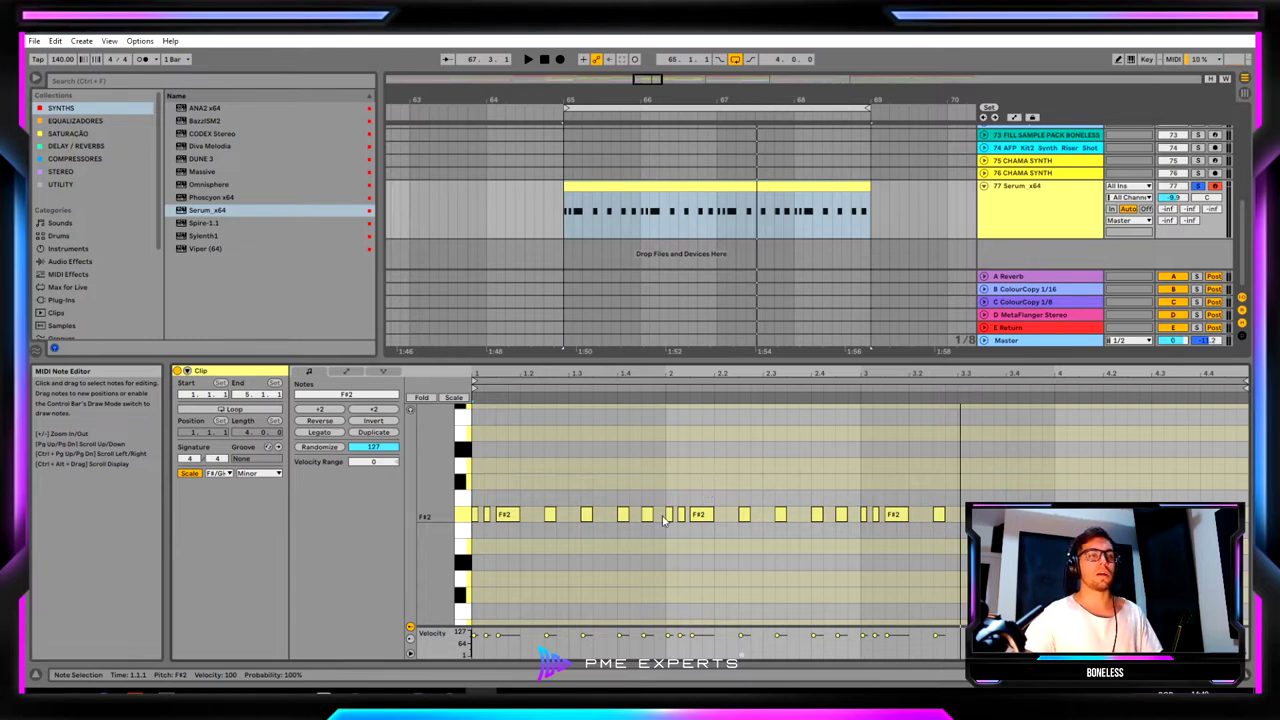
pyautogui.press('space')
# Raise the F#2 note at 1.1.3 to G#2 and play back the pattern.
pyautogui.click(505, 514)
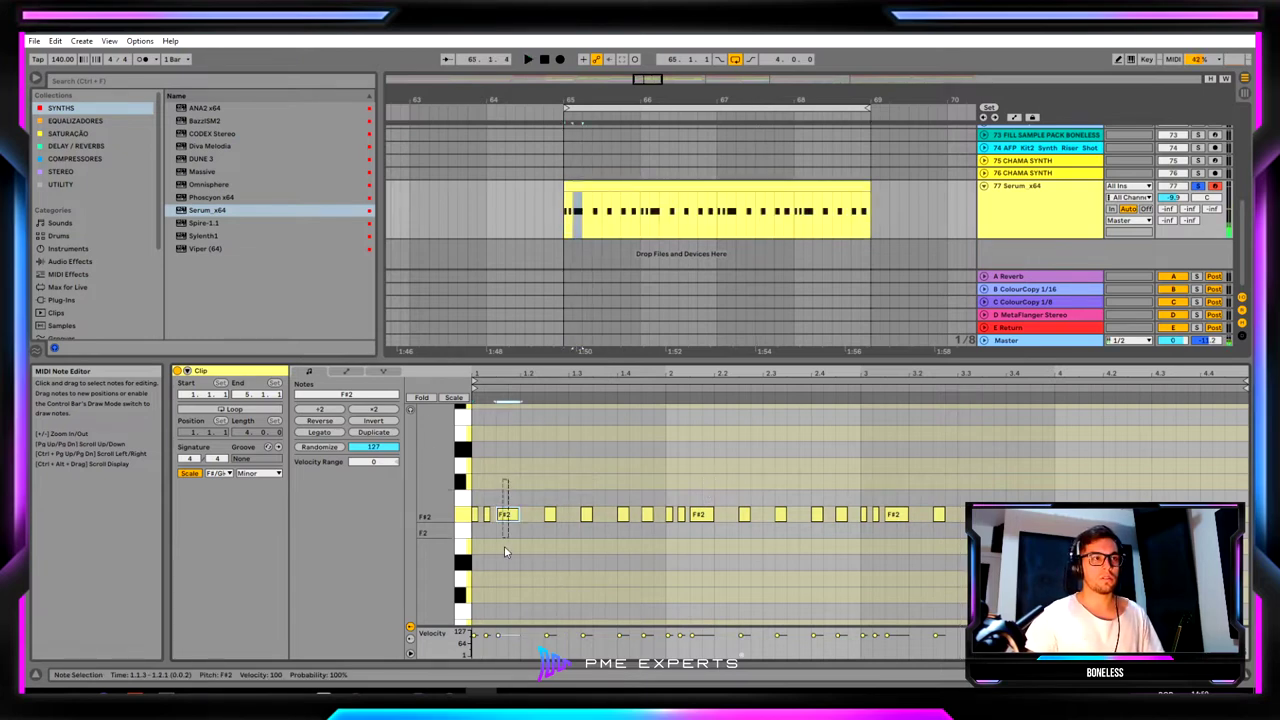
pyautogui.press('Up')
pyautogui.press('Up')
pyautogui.press('space')
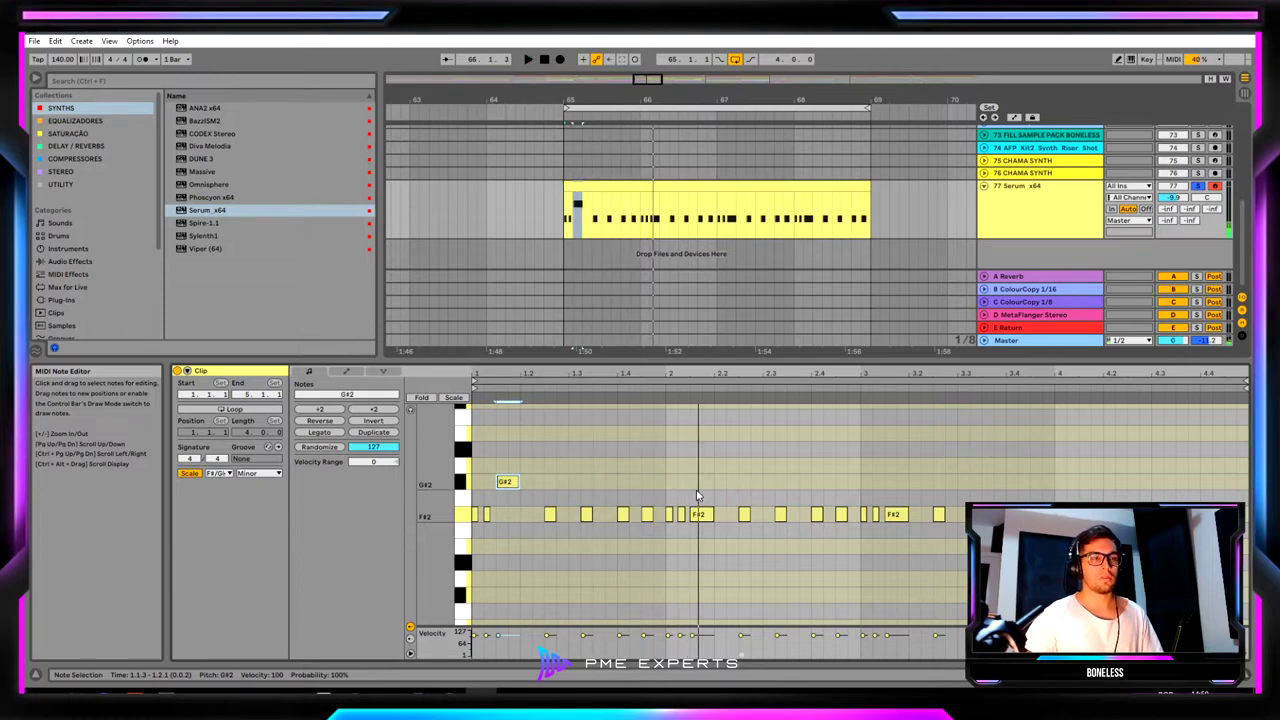
pyautogui.click(622, 487)
pyautogui.press('space')
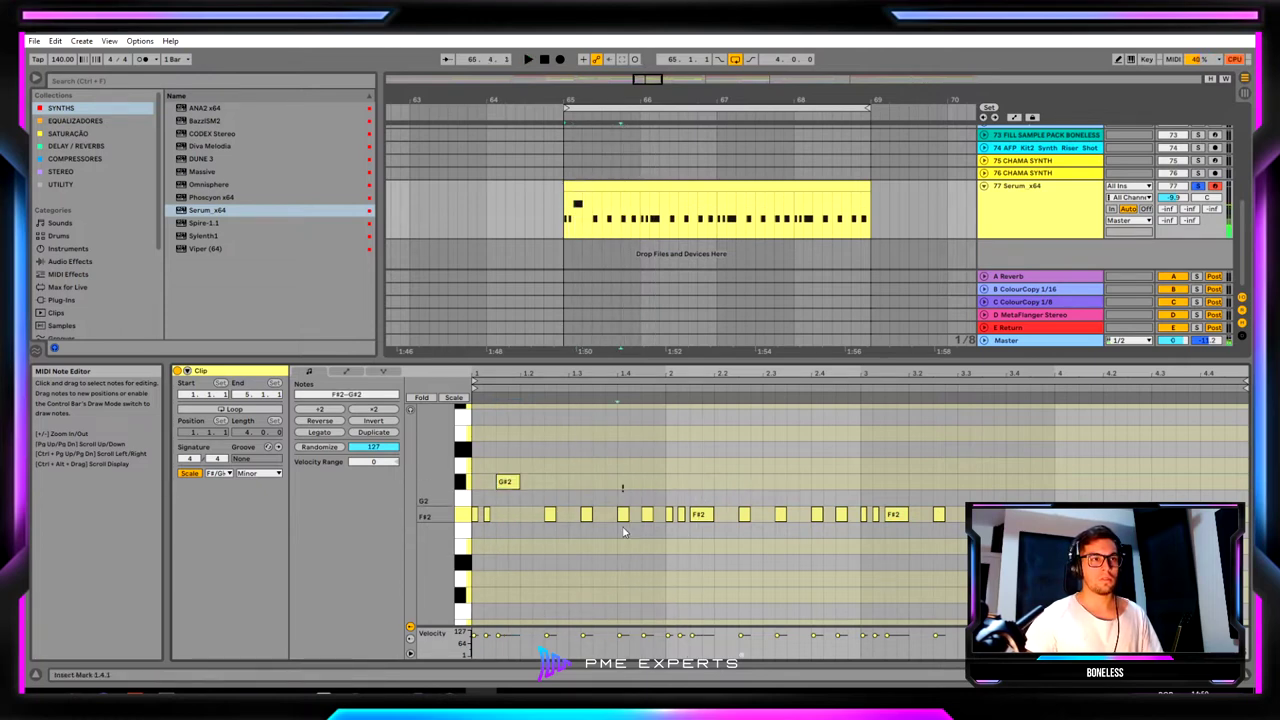
# Raise the note at 1.4.1 to A2 and lower the note at 1.1.3 to E2, auditioning the melody.
pyautogui.click(622, 514)
pyautogui.press('Up')
pyautogui.press('Up')
pyautogui.press('Up')
pyautogui.press('space')
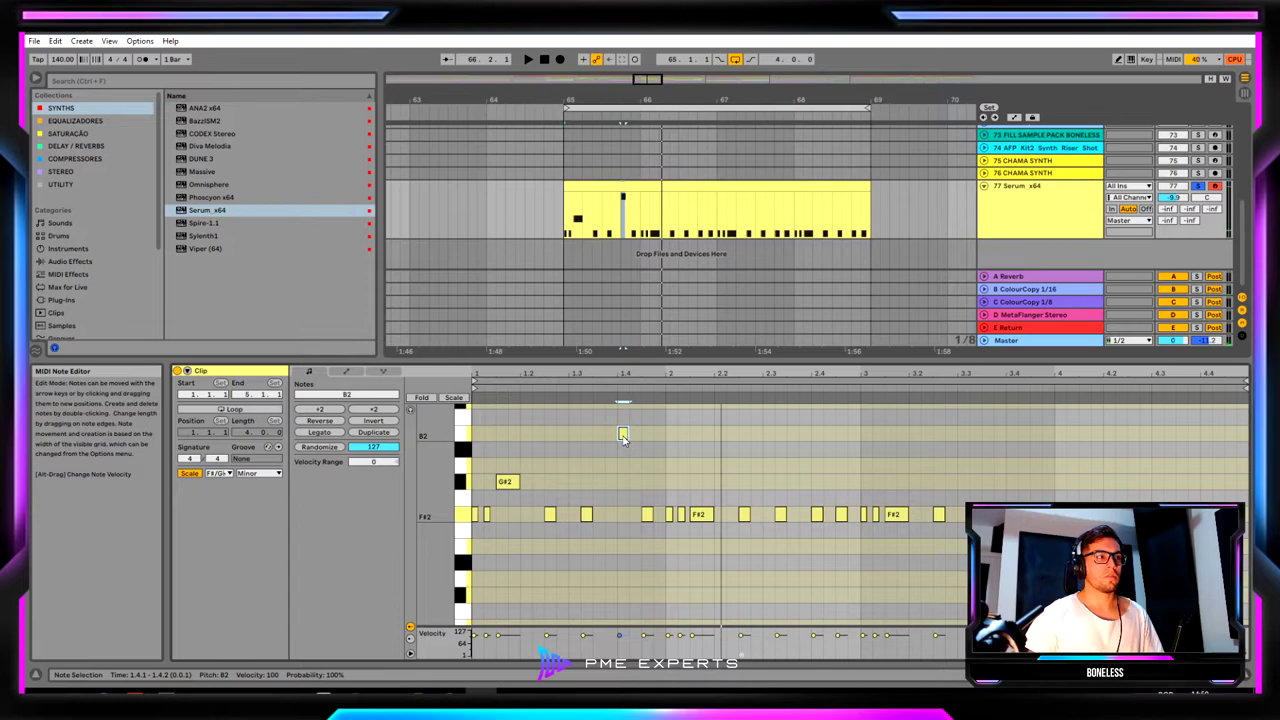
pyautogui.moveTo(624, 441); pyautogui.dragTo(625, 468)
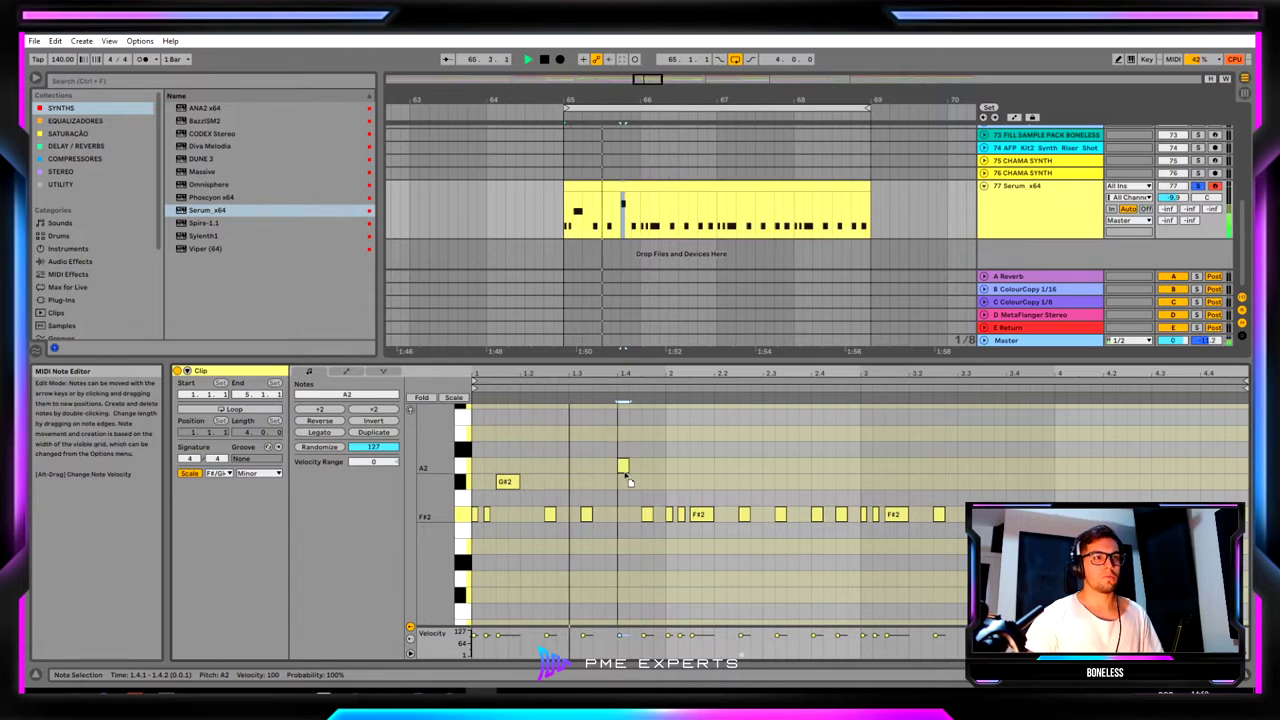
pyautogui.moveTo(510, 481); pyautogui.dragTo(518, 547)
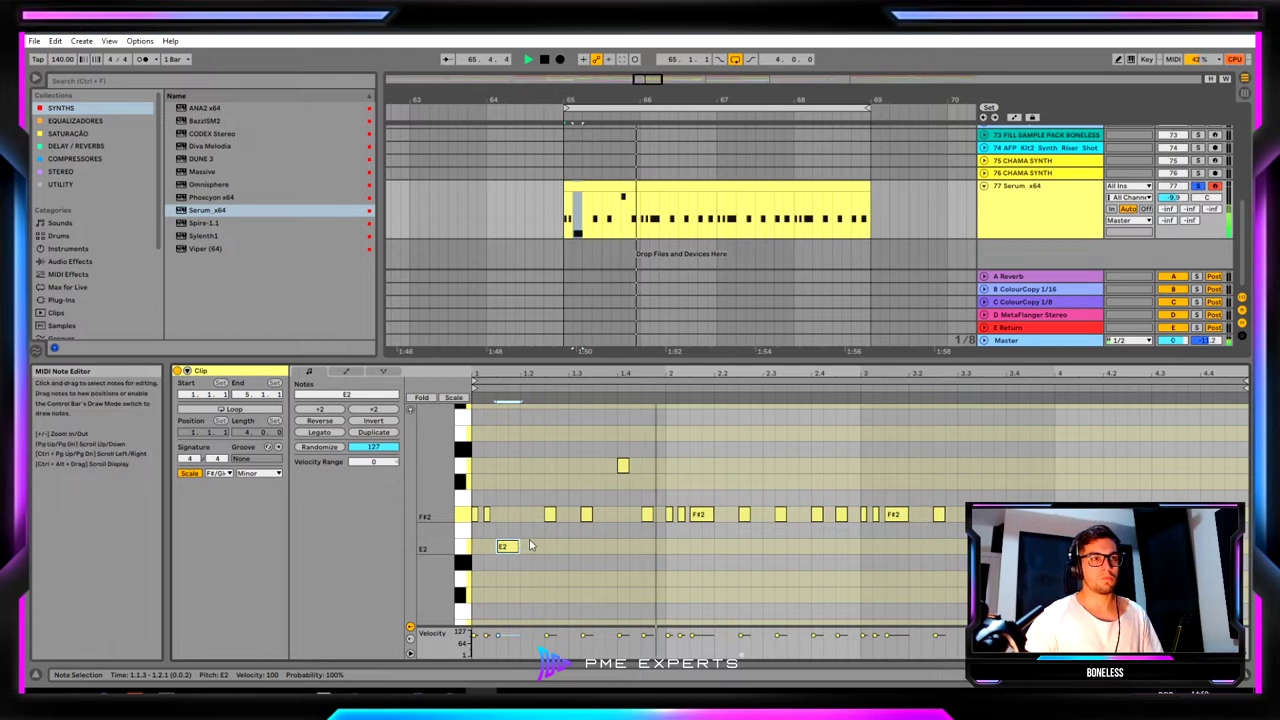
pyautogui.press('space')
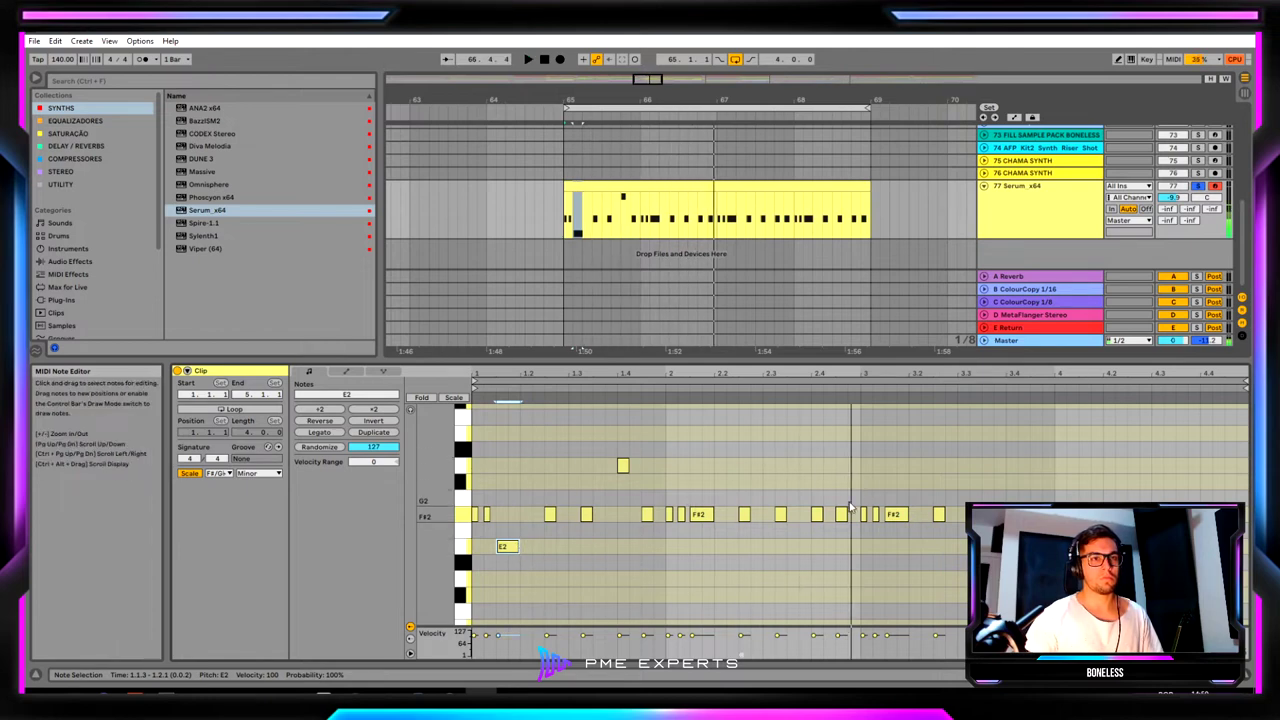
# Raise the note at 2.4.3 to E3 and follow it with a copy one octave lower at E2, ending at 3.1.1.
pyautogui.click(840, 514)
pyautogui.hotkey('shift', 'Up')
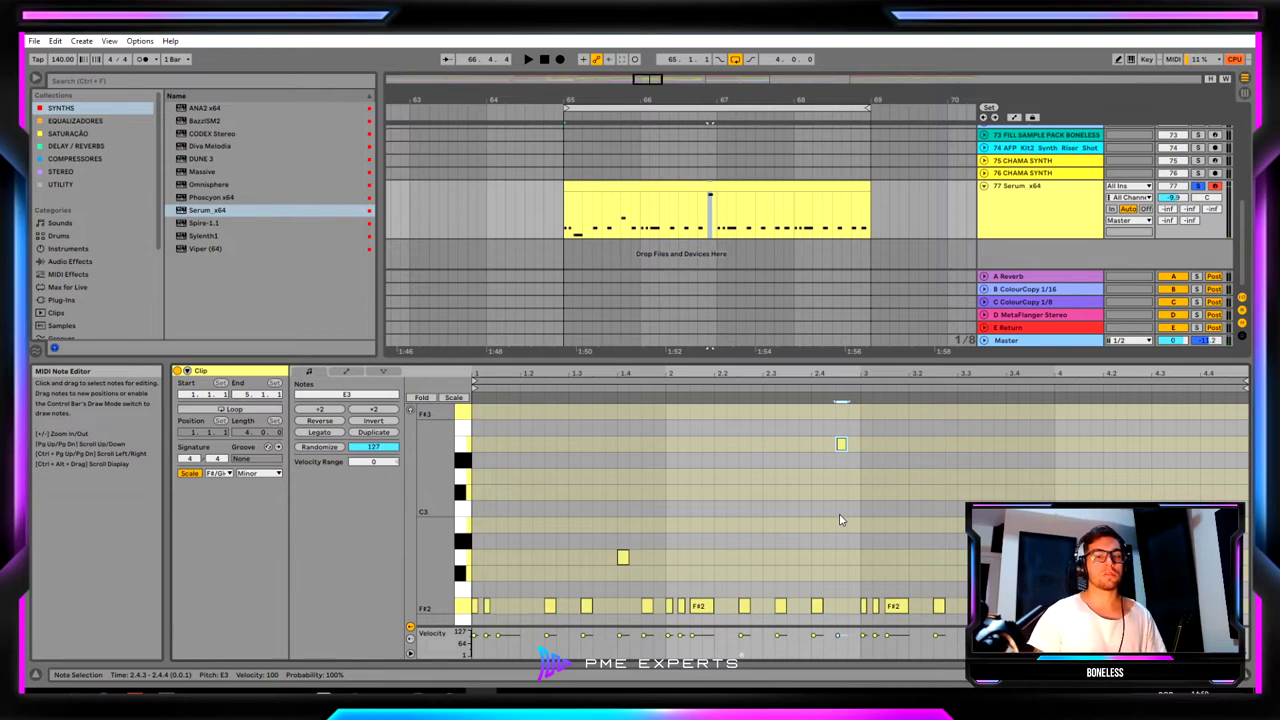
pyautogui.press('space')
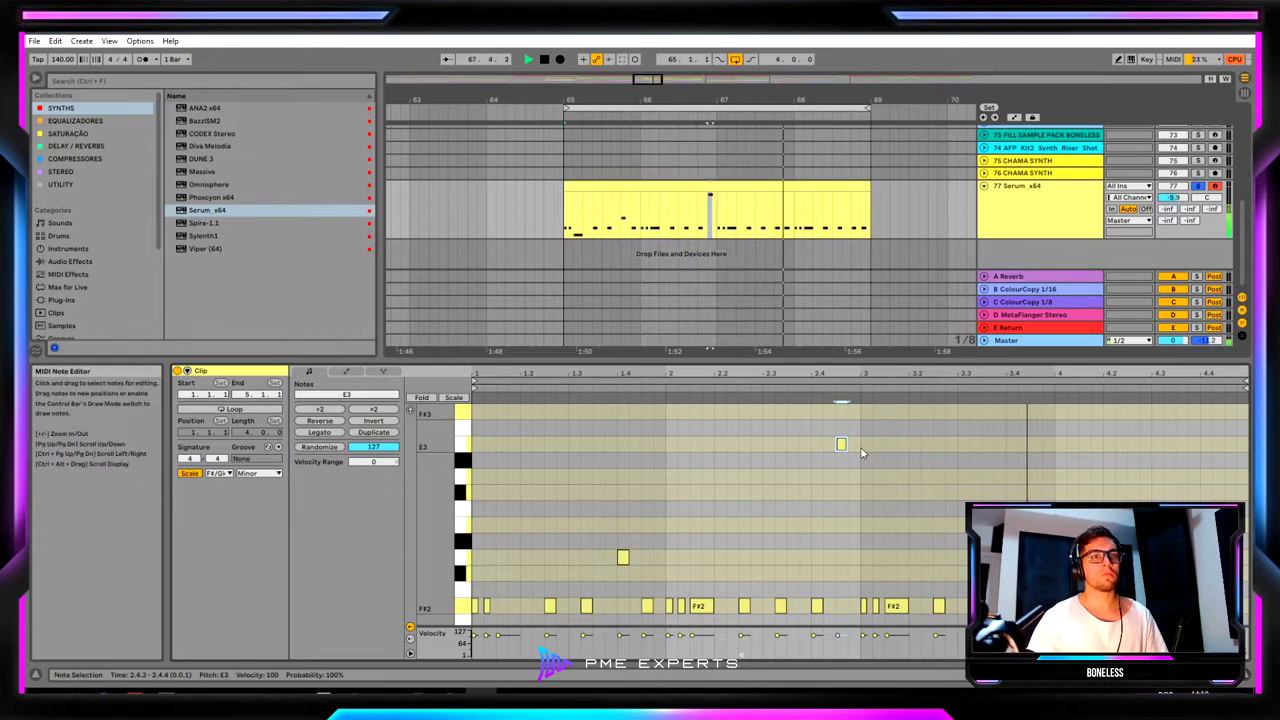
pyautogui.hotkey('ctrl', 'd')
pyautogui.hotkey('shift', 'Down')
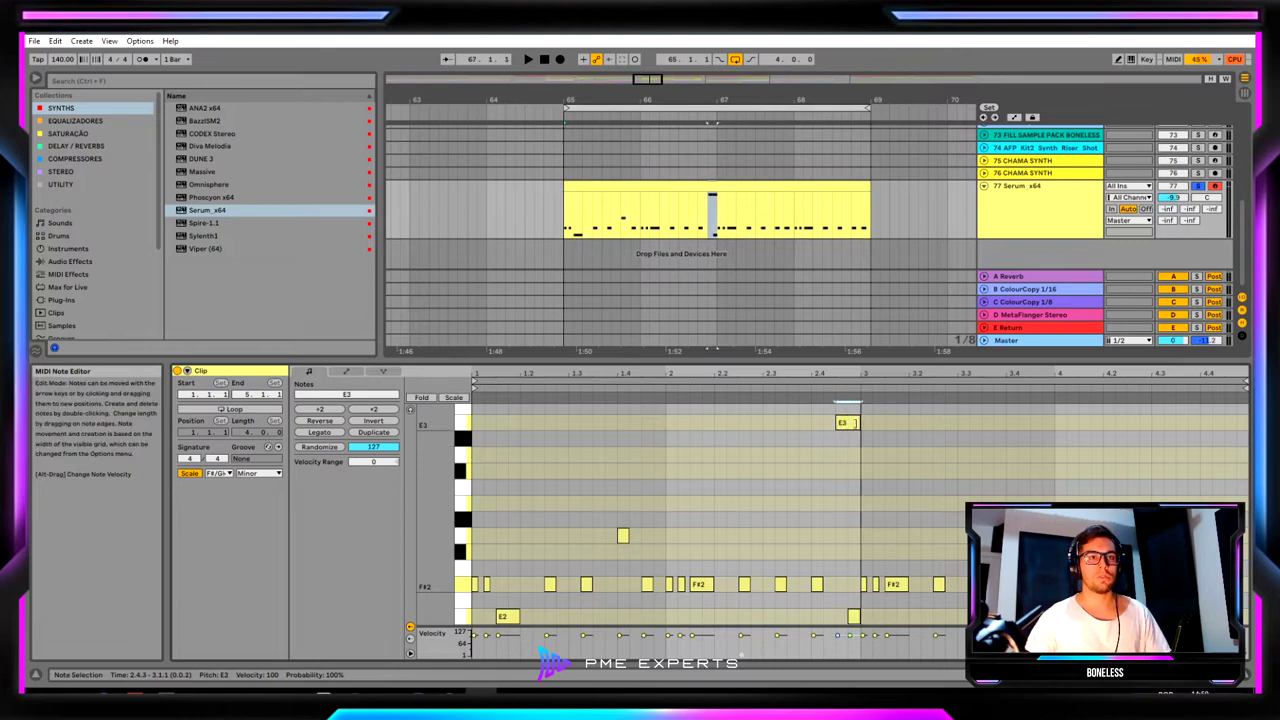
pyautogui.click(854, 423)
pyautogui.press('space')
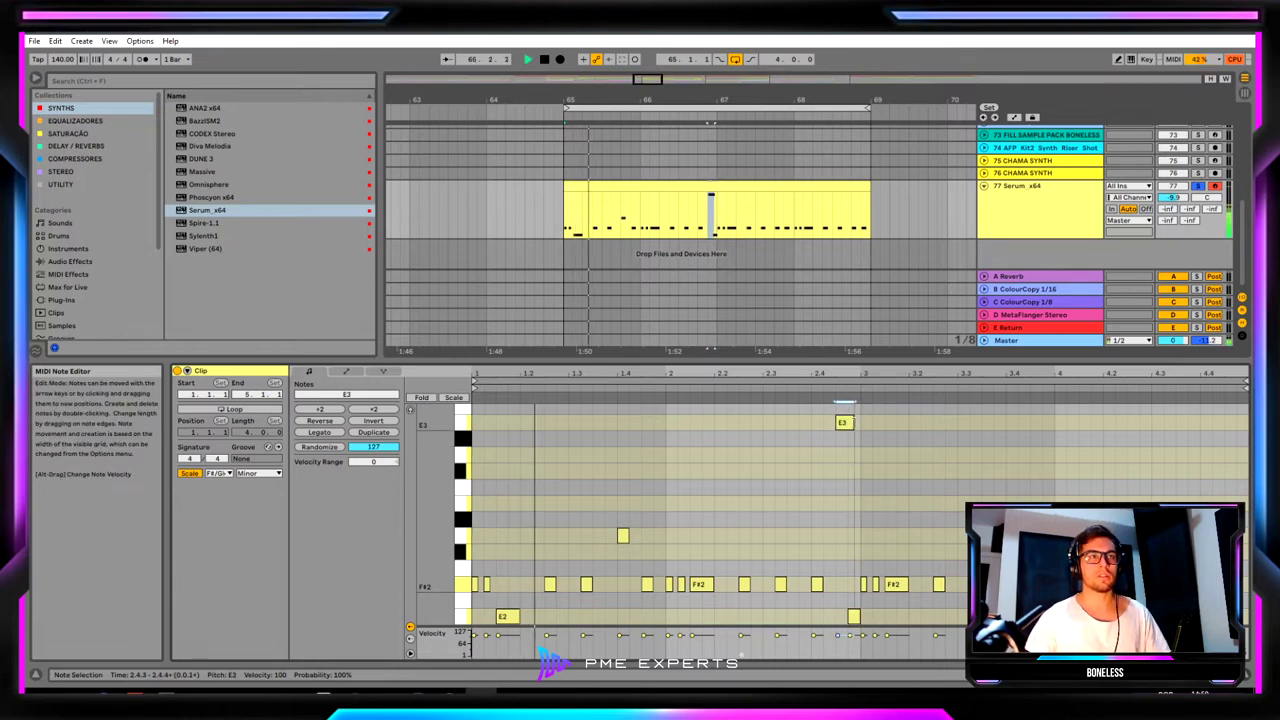
# Replace bars 67 and 68 of the Serum track with a duplicate of the edited two-bar pattern.
pyautogui.moveTo(714, 222); pyautogui.dragTo(575, 221)
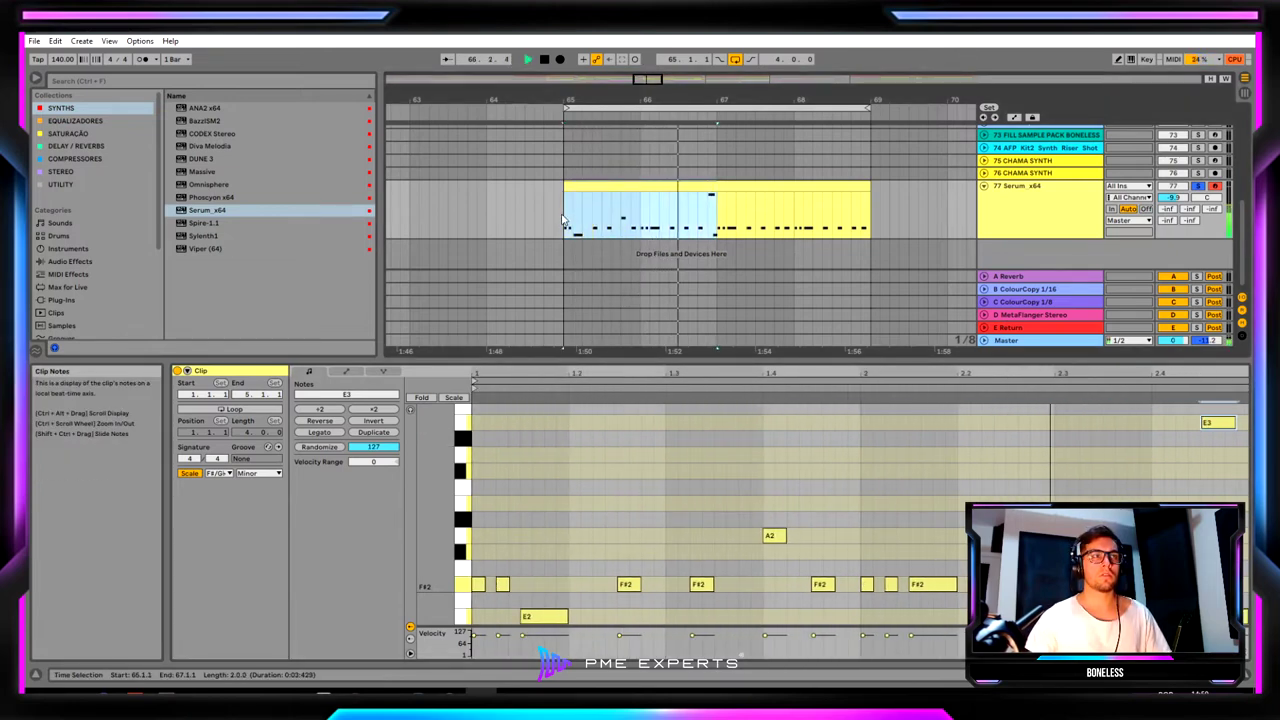
pyautogui.hotkey('ctrl', 'd')
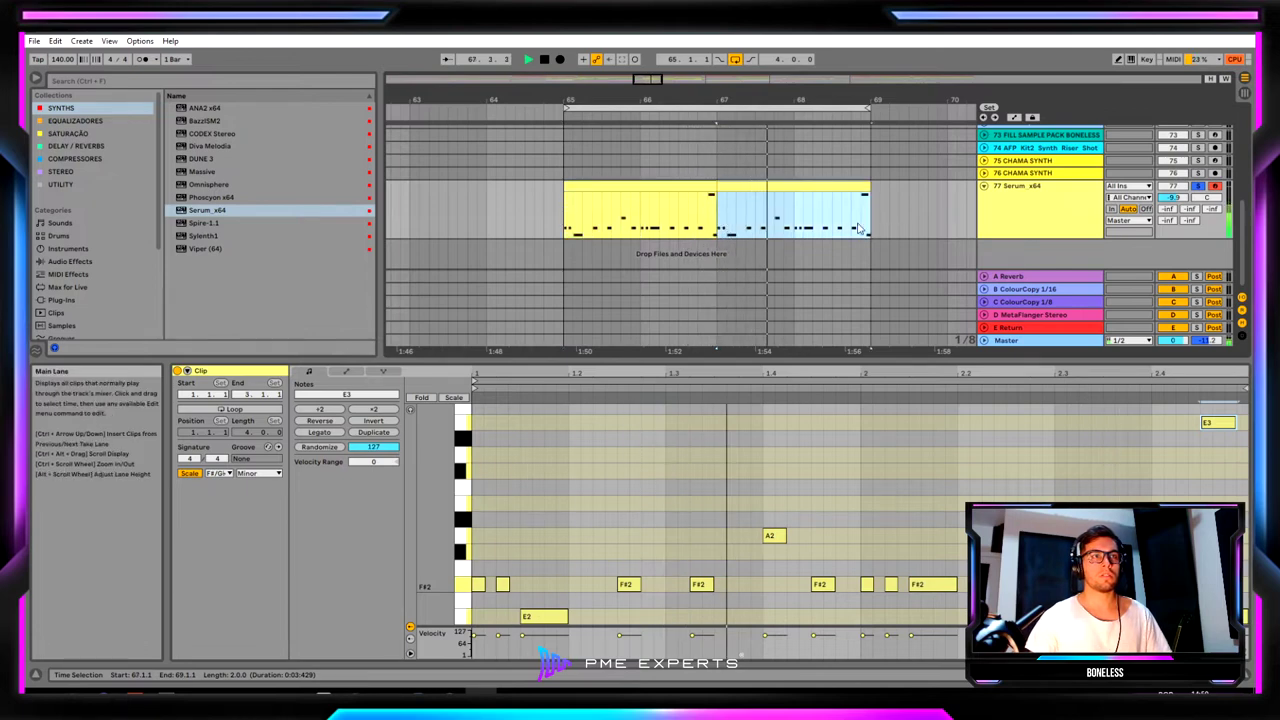
pyautogui.hotkey('ctrl', 'z')
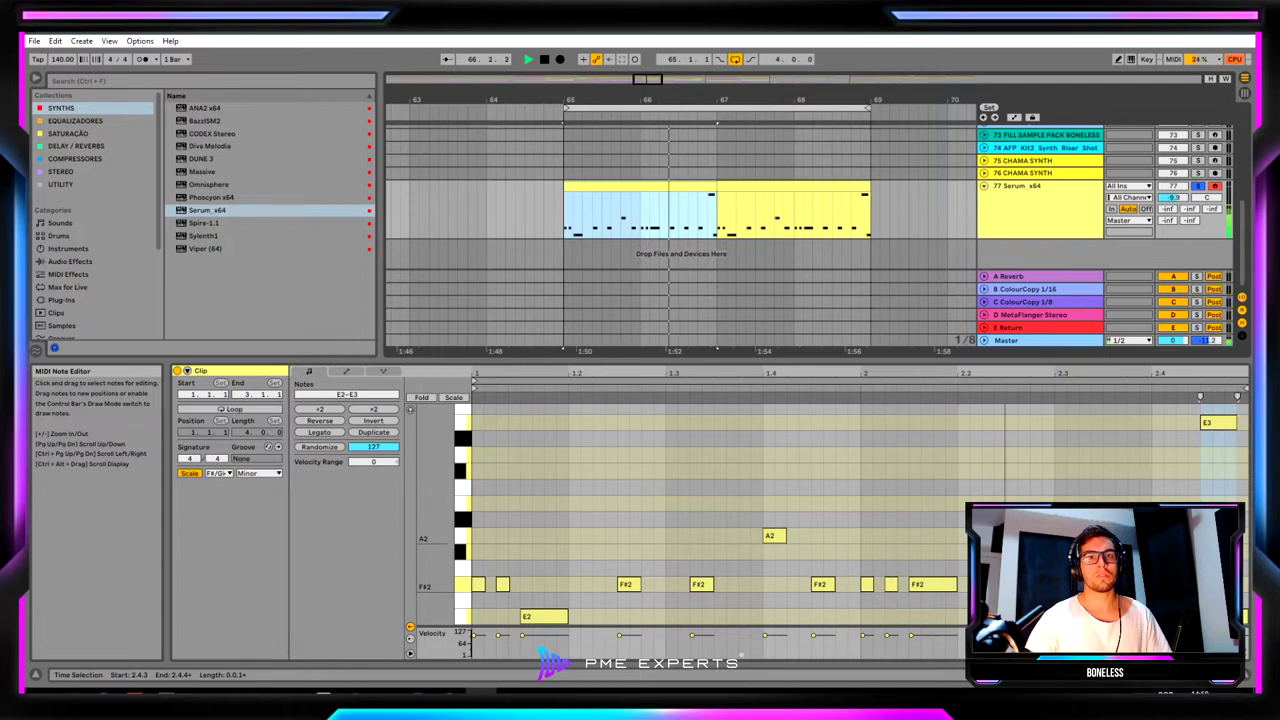
pyautogui.click(1218, 422)
pyautogui.scroll(-2, 1210, 455)
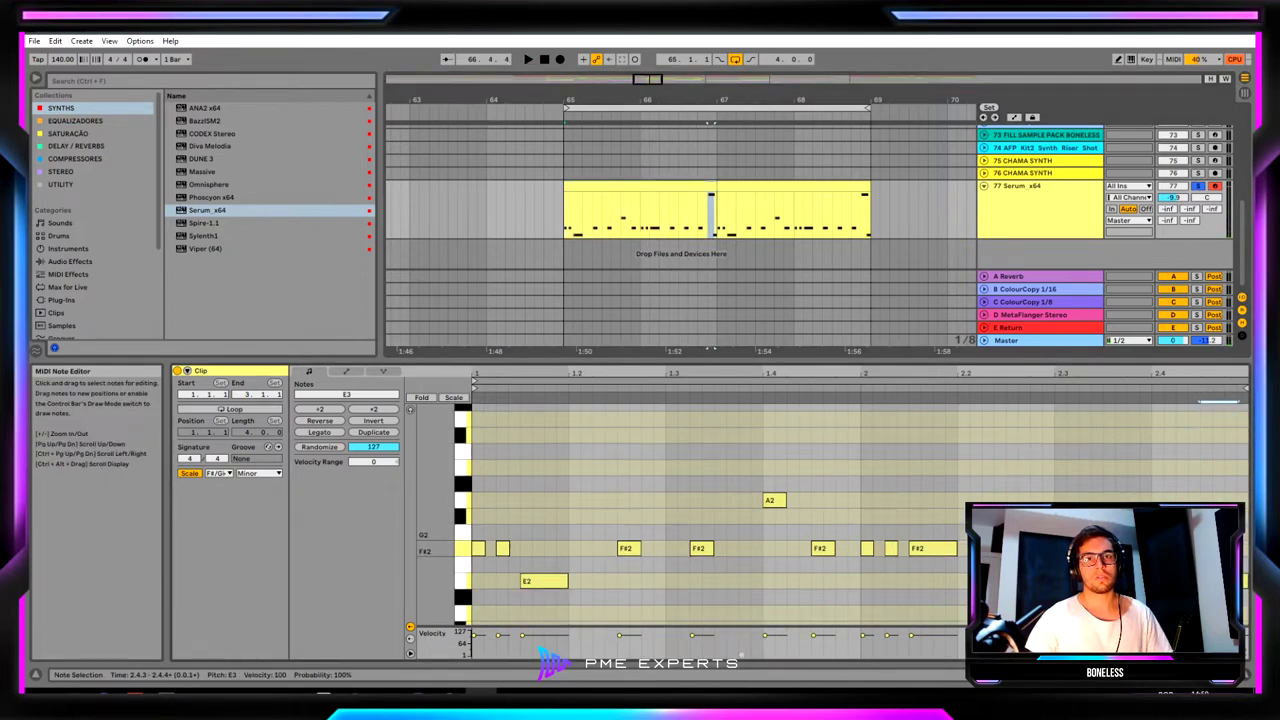
# Open the Serum instrument on track 77 and play back the pattern.
pyautogui.click(1080, 208)
pyautogui.click(207, 539)
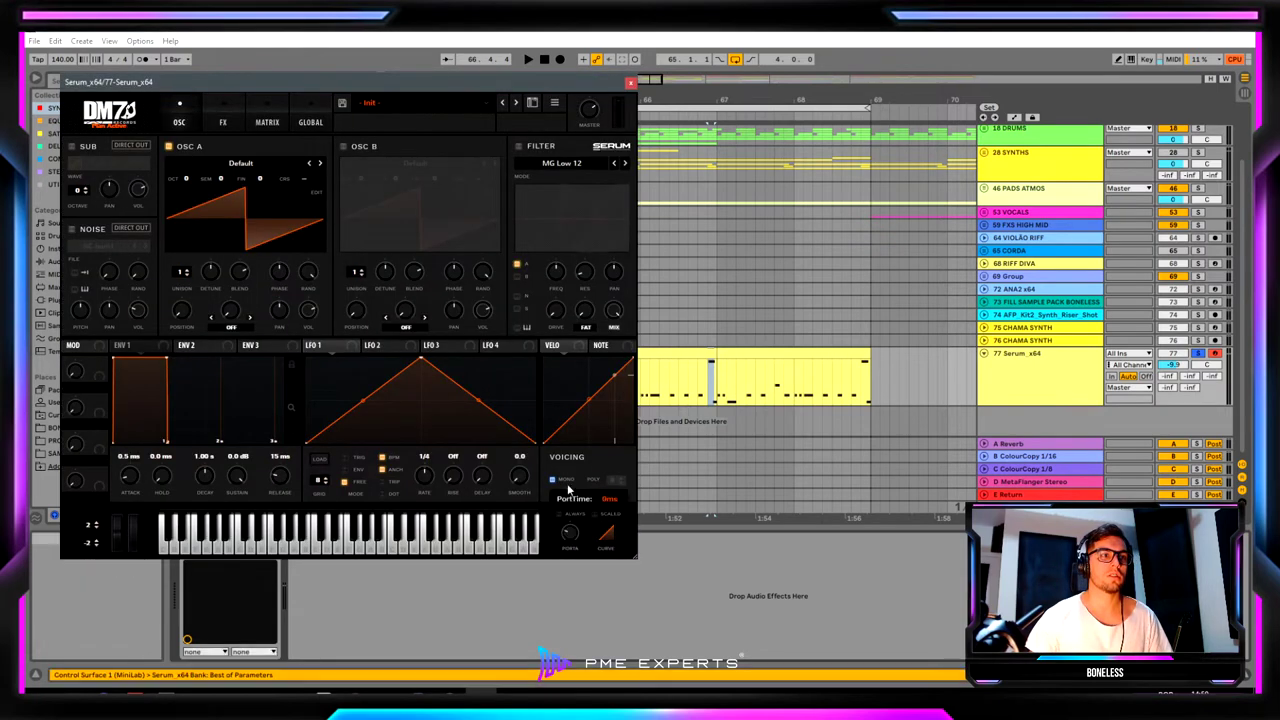
pyautogui.press('space')
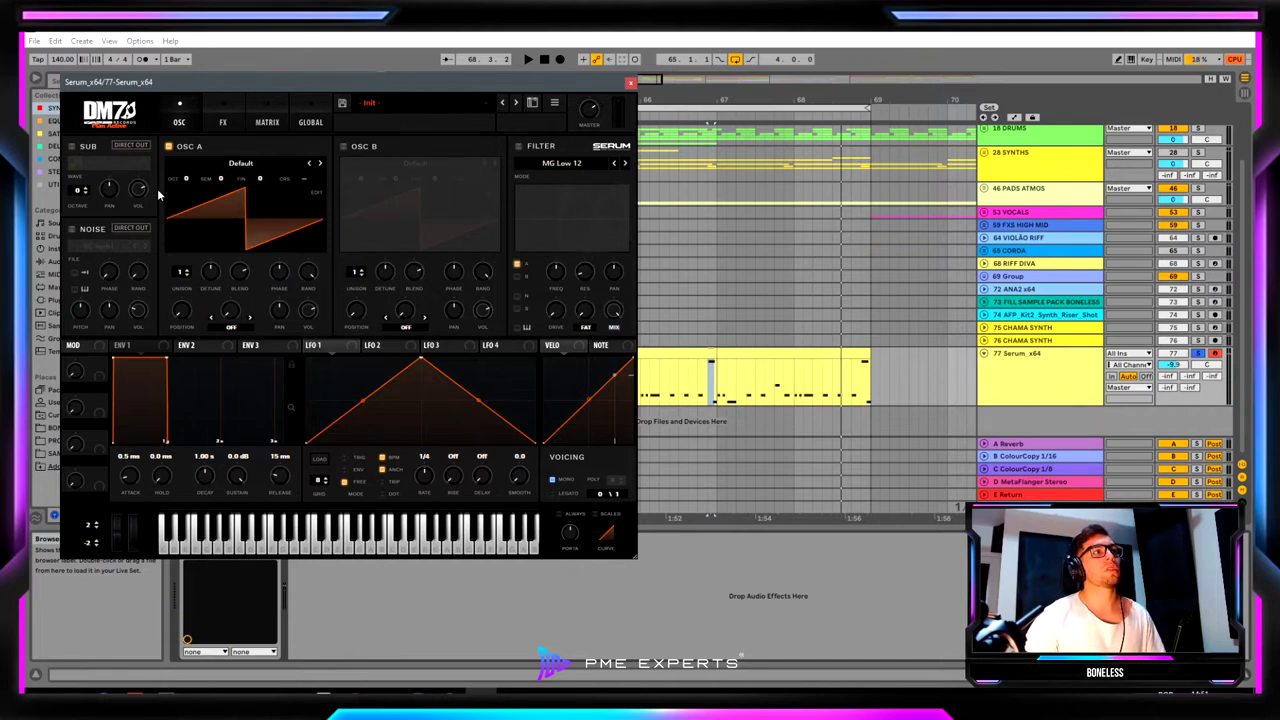
# Enable Serum's oscillator filter with the Multi LP 12 type, then adjust its cutoff and raise its resonance during playback.
pyautogui.click(518, 146)
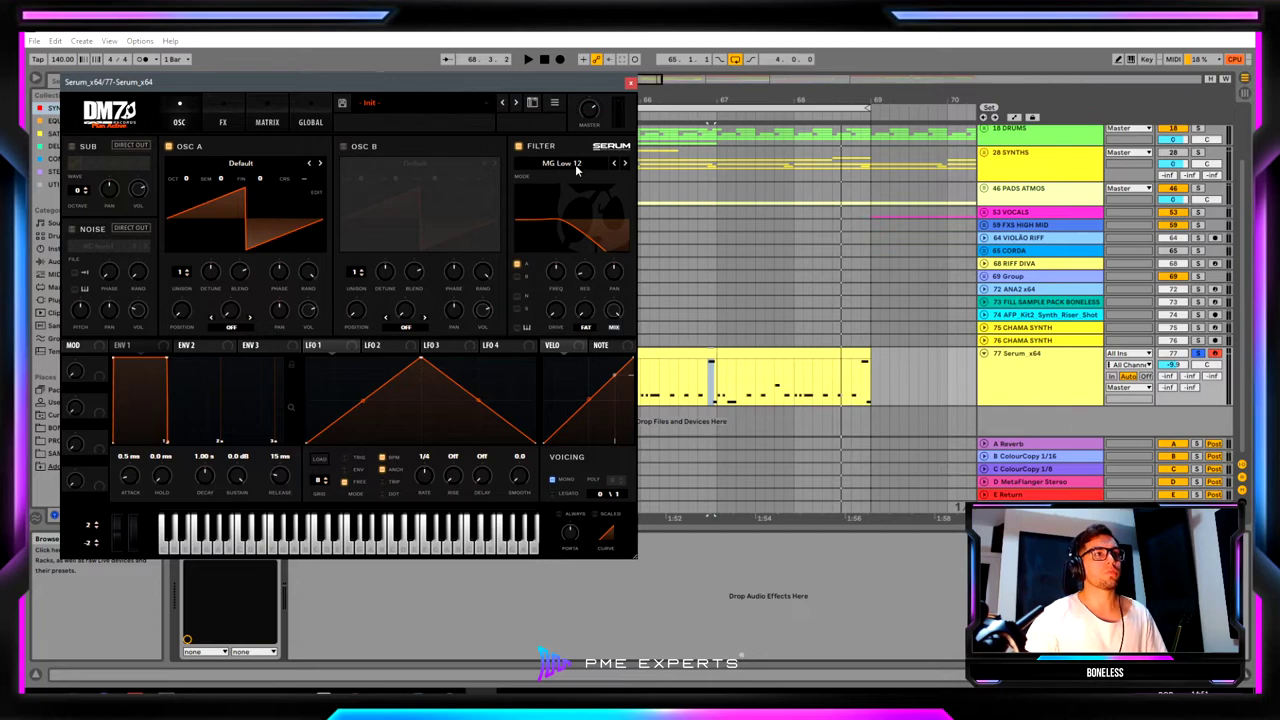
pyautogui.click(563, 164)
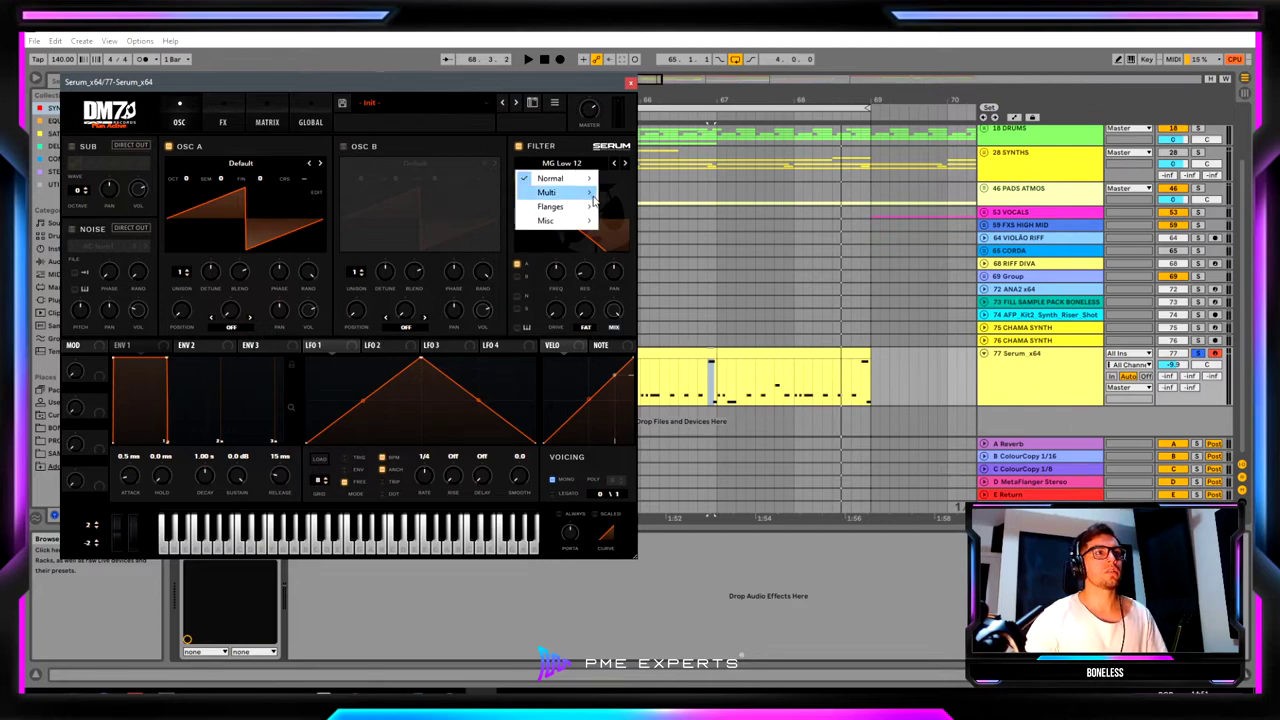
pyautogui.moveTo(593, 203)
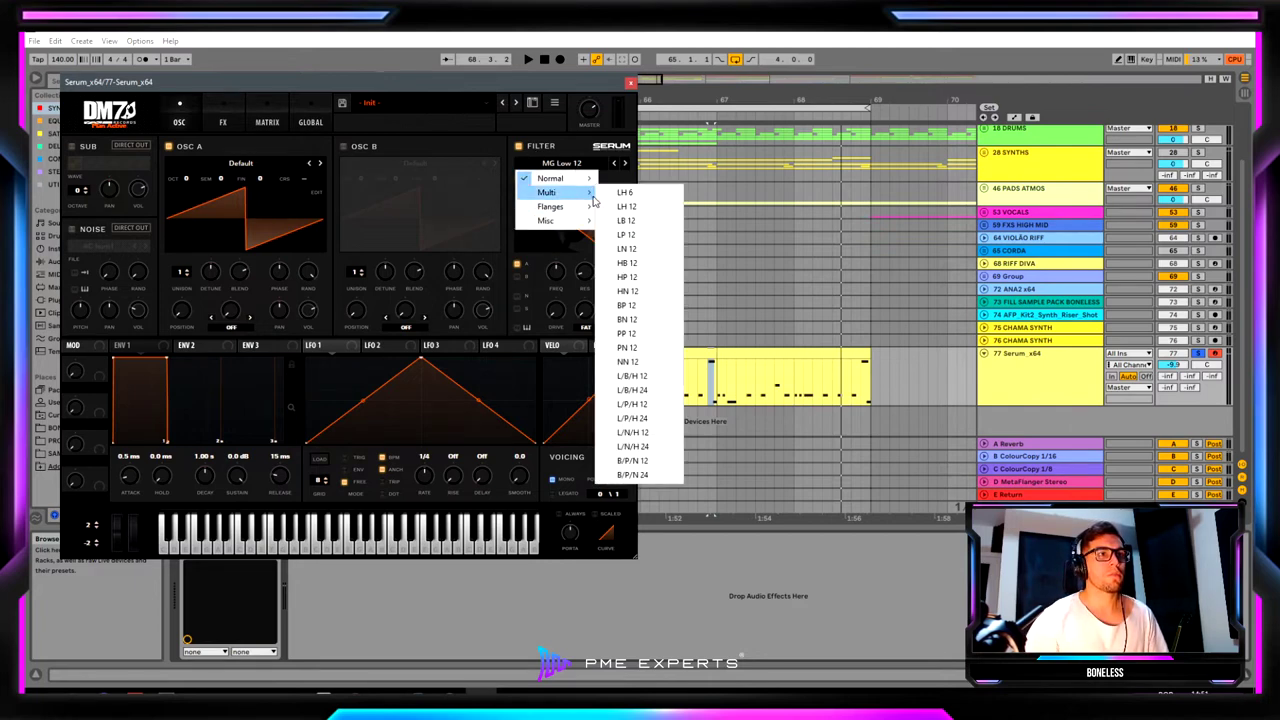
pyautogui.click(678, 243)
pyautogui.press('space')
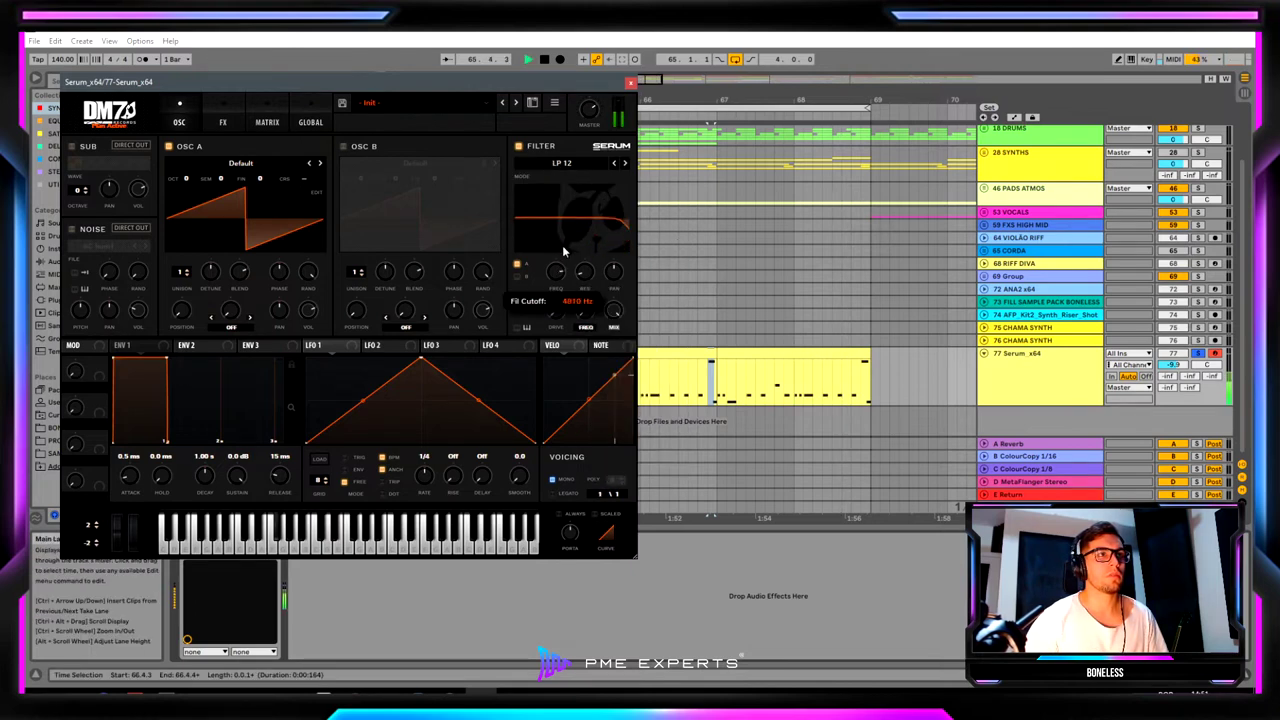
pyautogui.moveTo(562, 245); pyautogui.dragTo(582, 191)
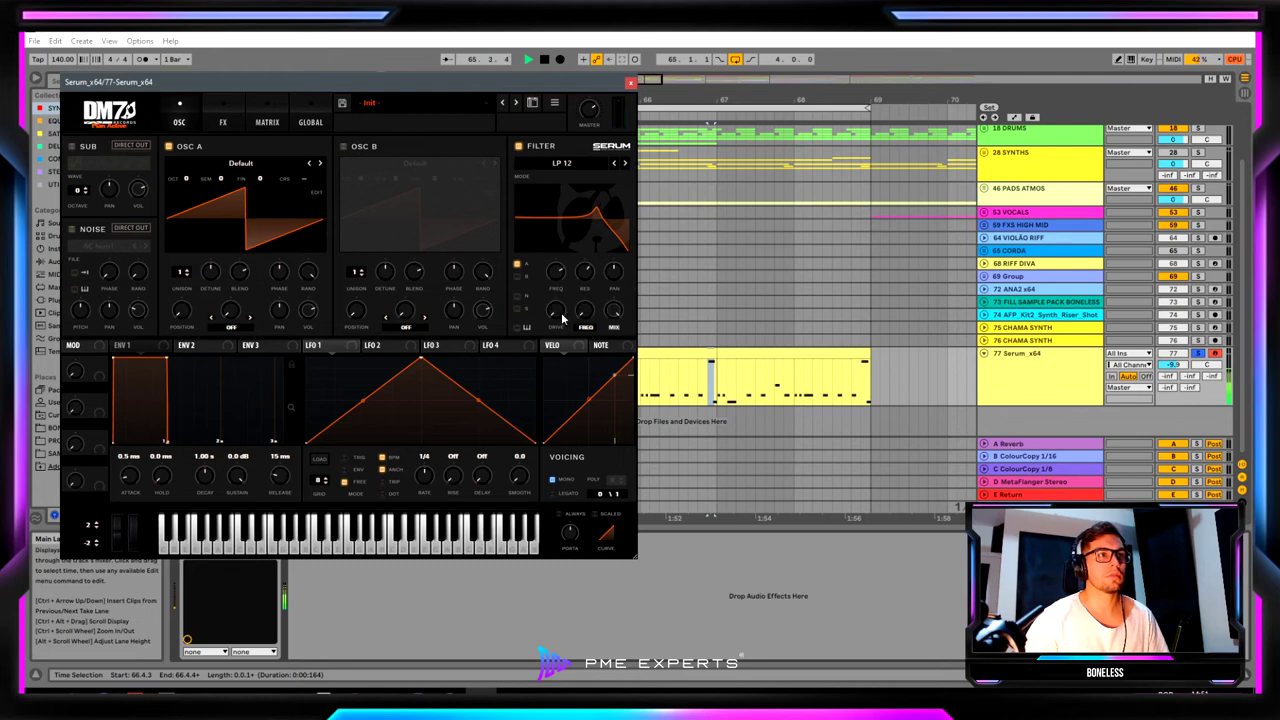
pyautogui.moveTo(560, 274)
pyautogui.mouseDown()
pyautogui.moveTo(562, 258)
pyautogui.moveTo(544, 298)
pyautogui.moveTo(547, 277)
pyautogui.mouseUp()
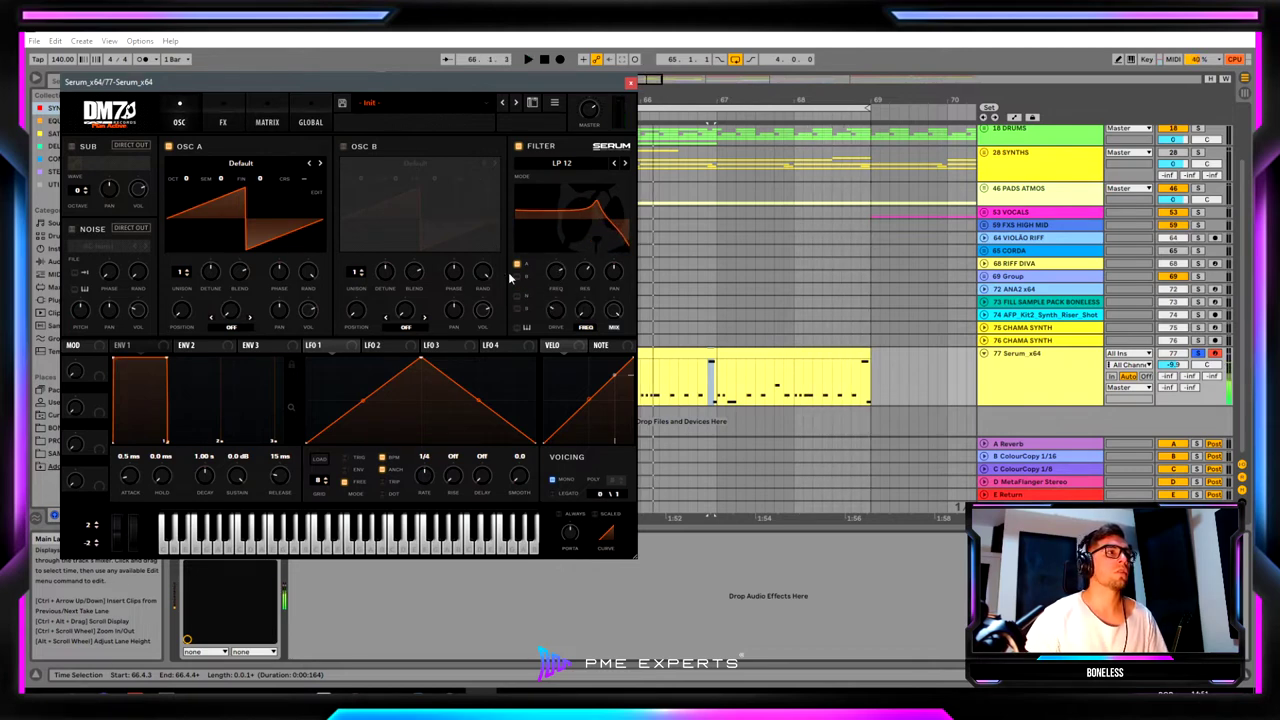
# Enable Serum's distortion effect, switch it to Diode 1, and reduce its drive and mix during playback.
pyautogui.click(225, 121)
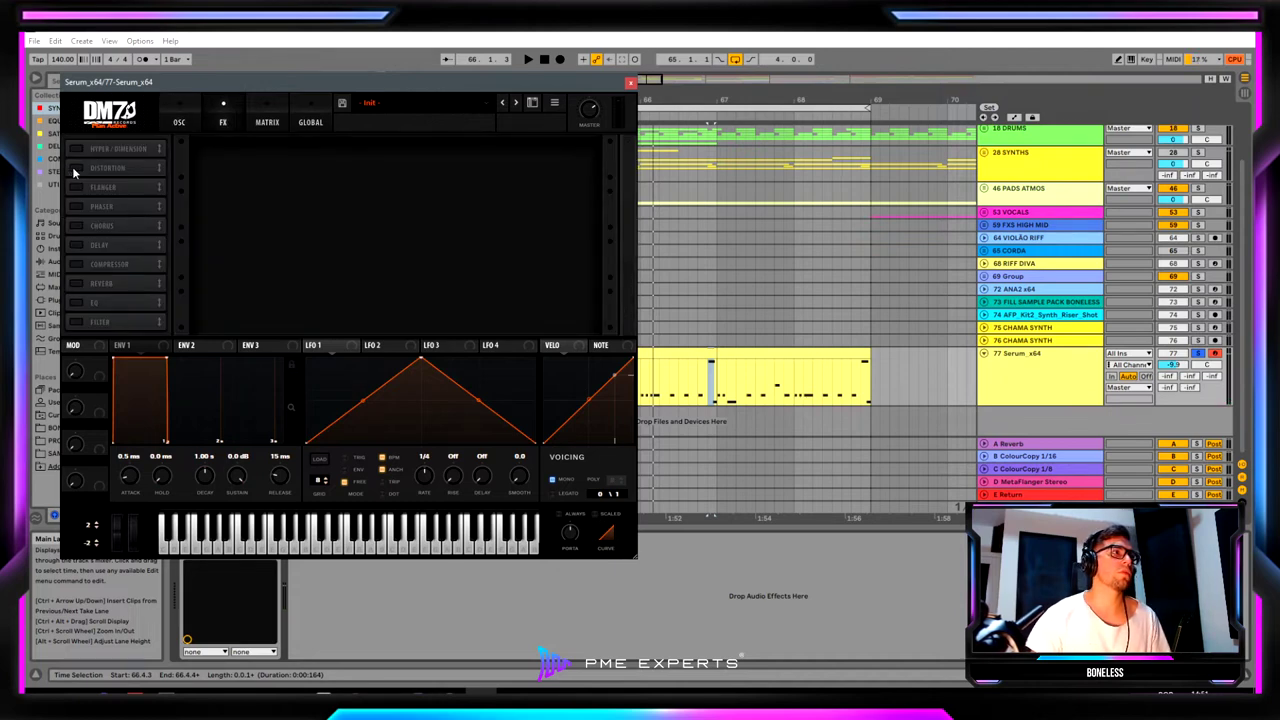
pyautogui.click(77, 169)
pyautogui.press('space')
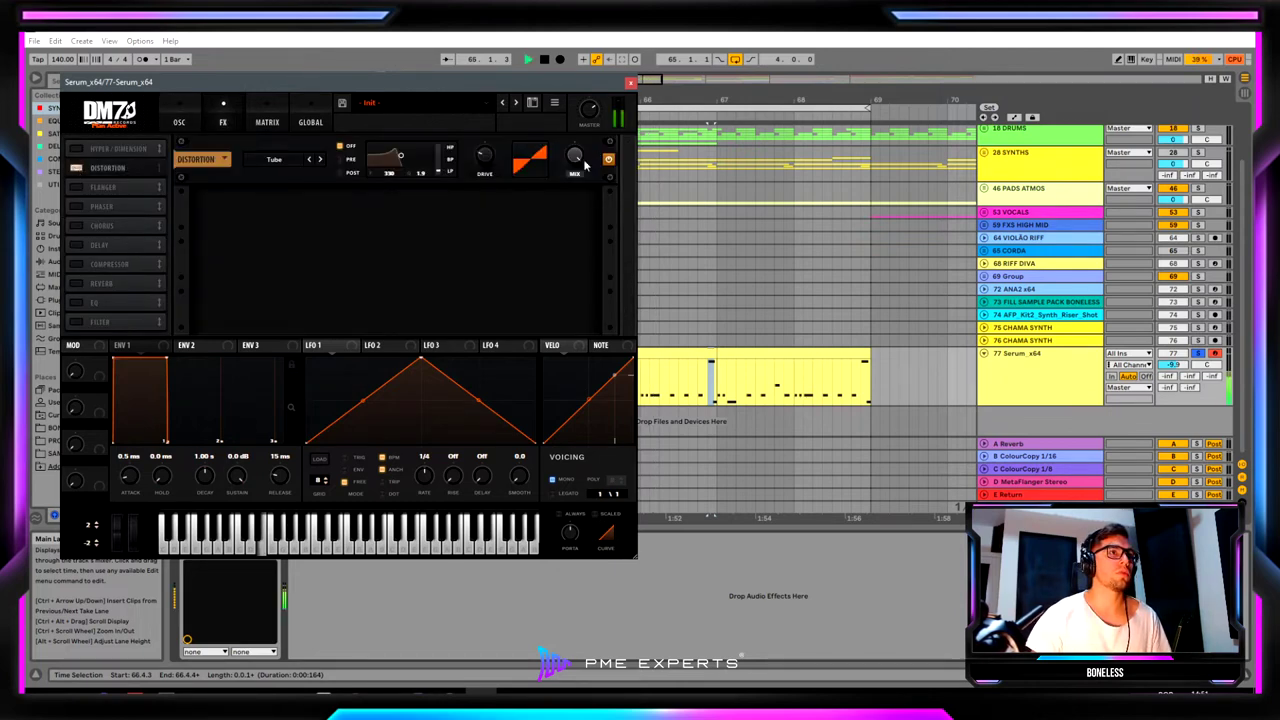
pyautogui.moveTo(481, 164); pyautogui.dragTo(510, 126)
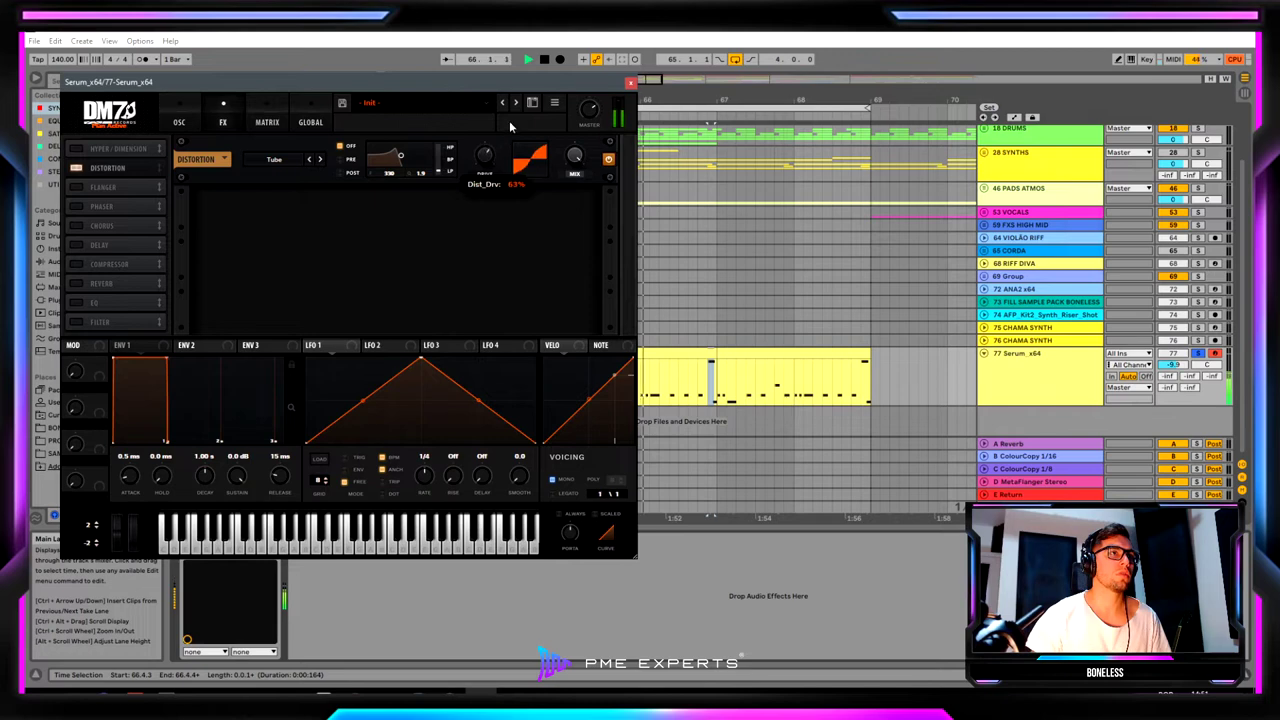
pyautogui.click(319, 159)
pyautogui.click(319, 159)
pyautogui.click(319, 159)
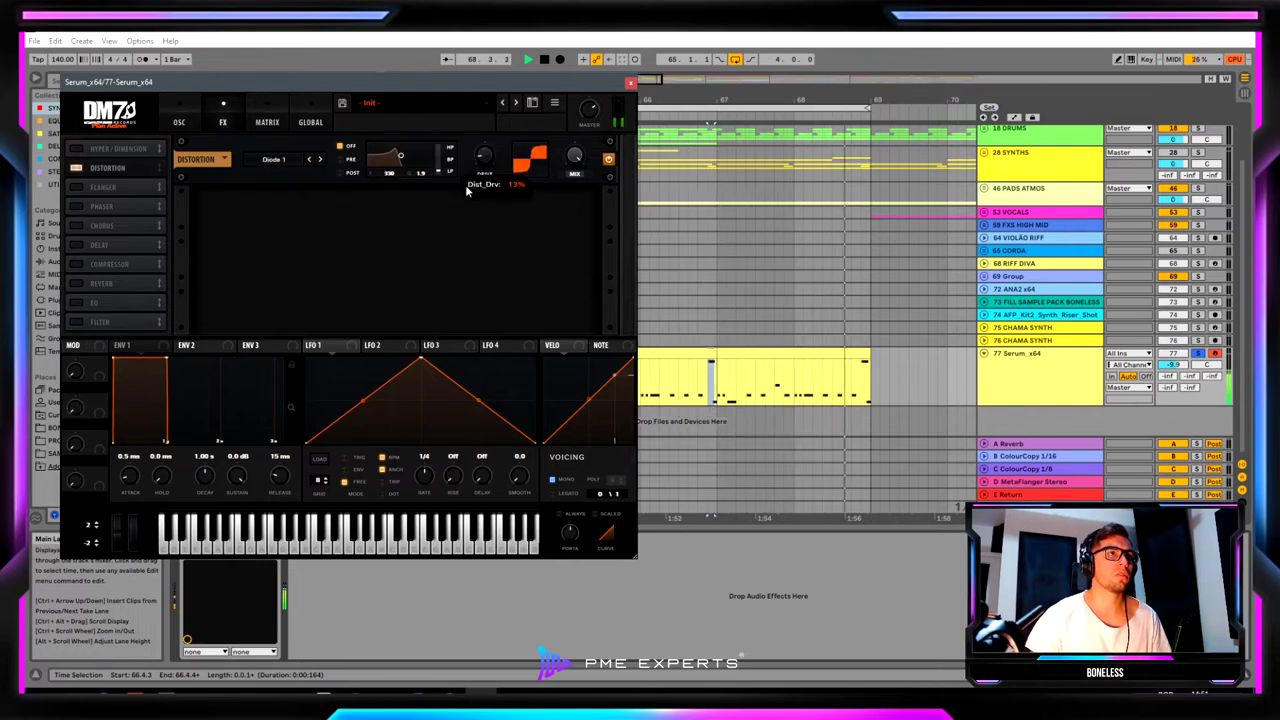
pyautogui.moveTo(574, 156); pyautogui.dragTo(570, 264)
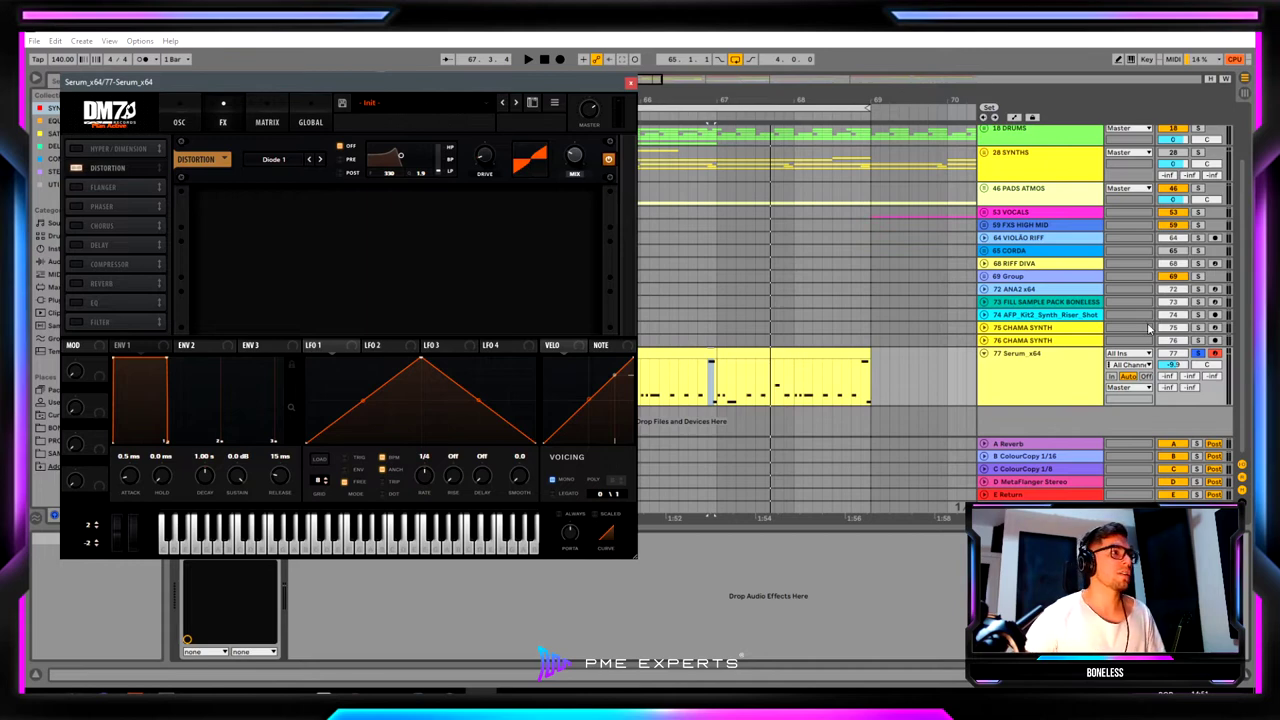
# Enable Serum's FX filter, place it directly after the distortion, set its type to Formant-II, and adjust its cutoff during playback.
pyautogui.click(76, 322)
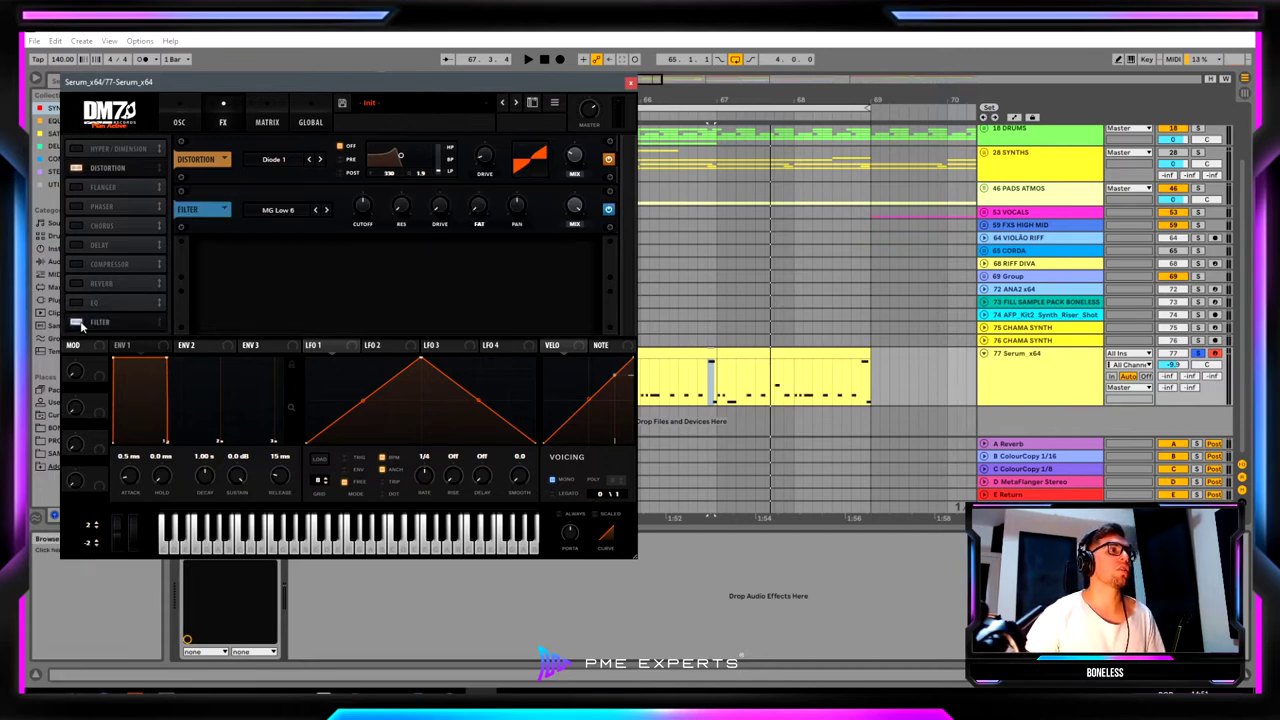
pyautogui.moveTo(116, 328); pyautogui.dragTo(127, 183)
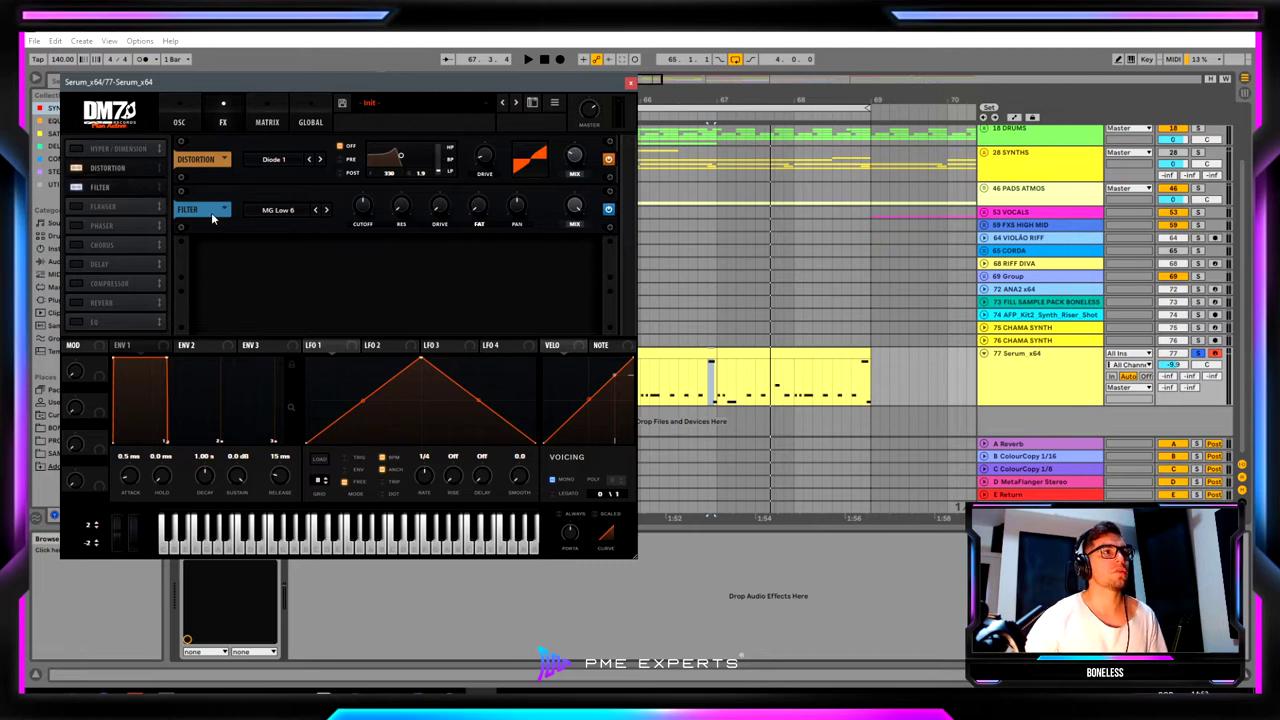
pyautogui.click(280, 211)
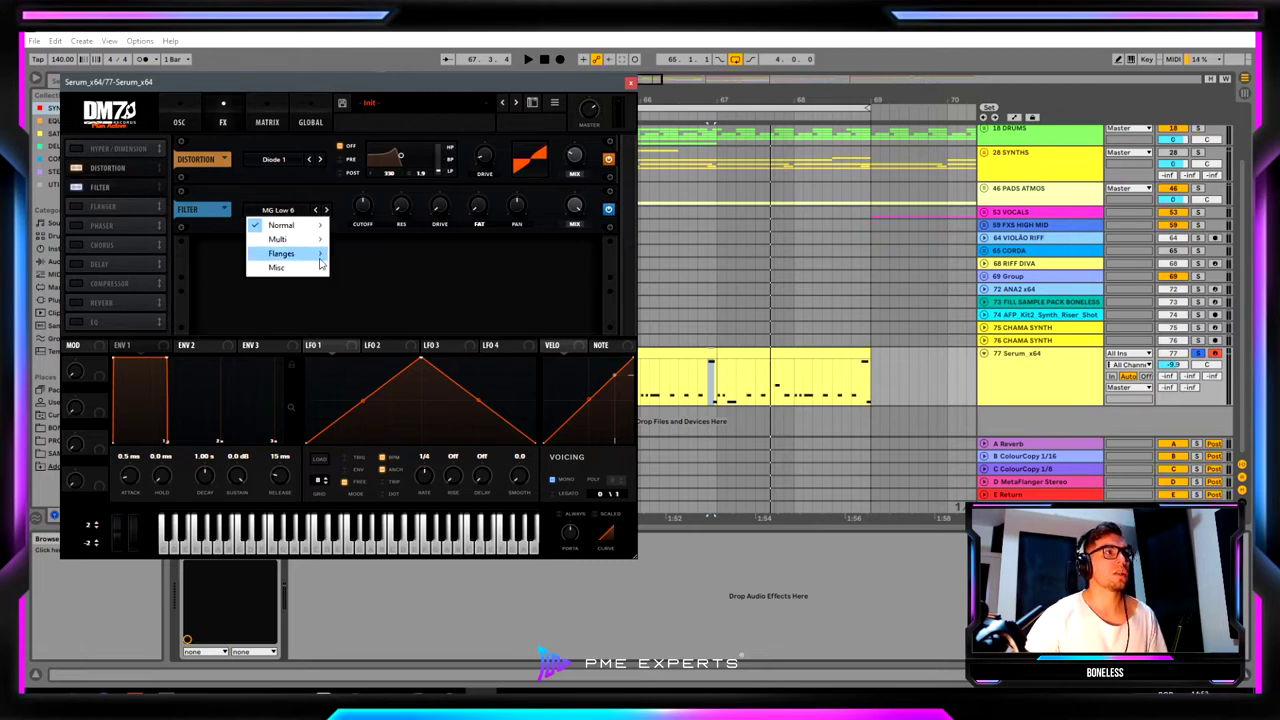
pyautogui.moveTo(314, 270)
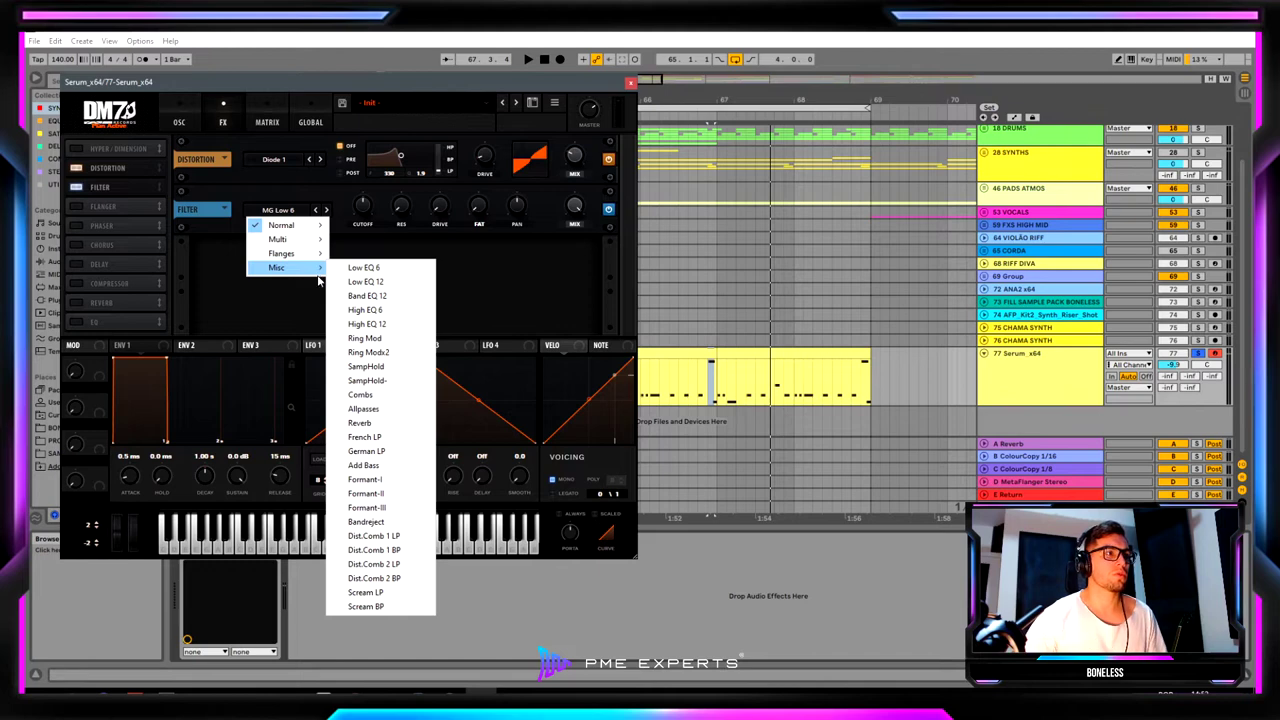
pyautogui.click(366, 494)
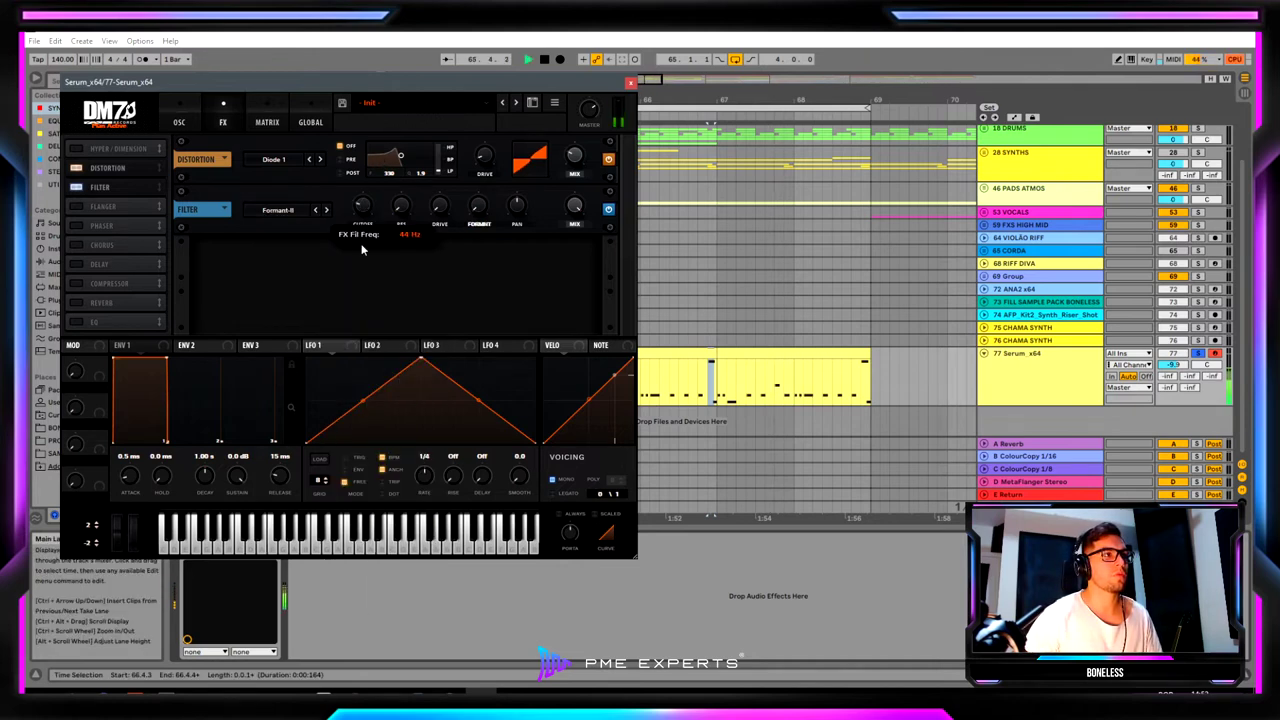
pyautogui.moveTo(362, 249); pyautogui.dragTo(451, 162)
# Switch to the session mixer and set Serum's master volume to 54% during playback.
pyautogui.press('Tab')
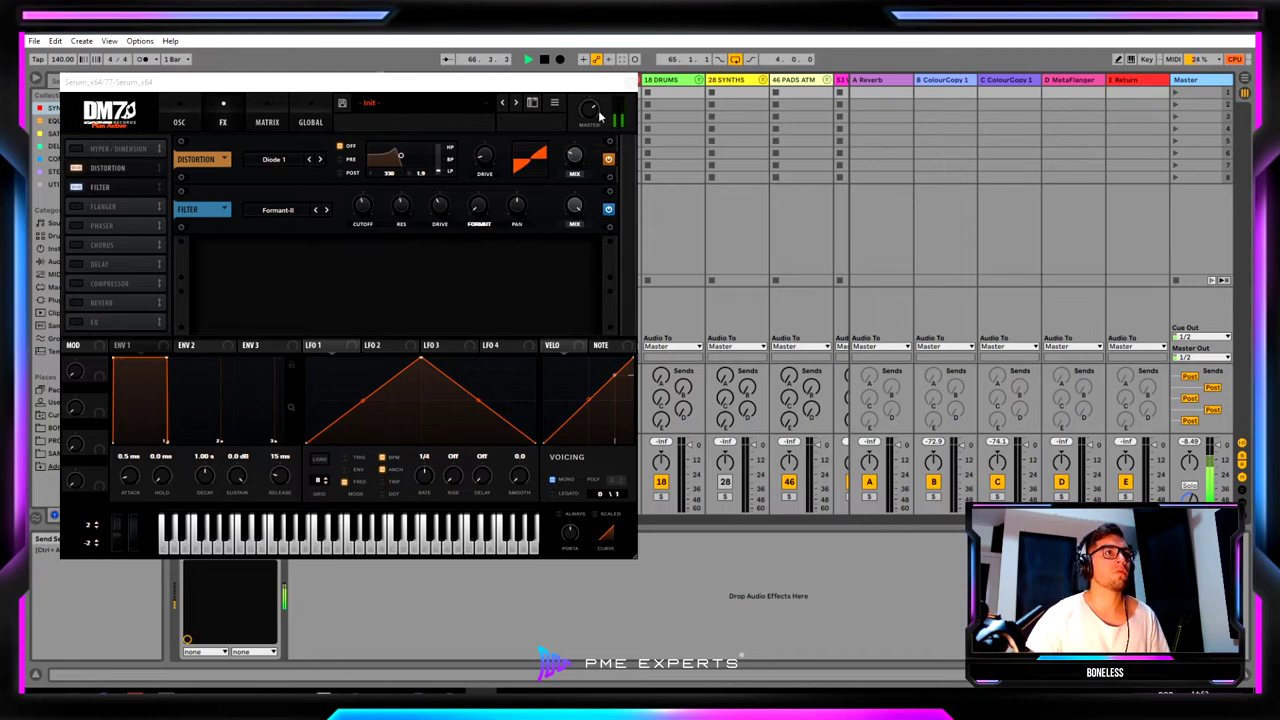
pyautogui.click(603, 114)
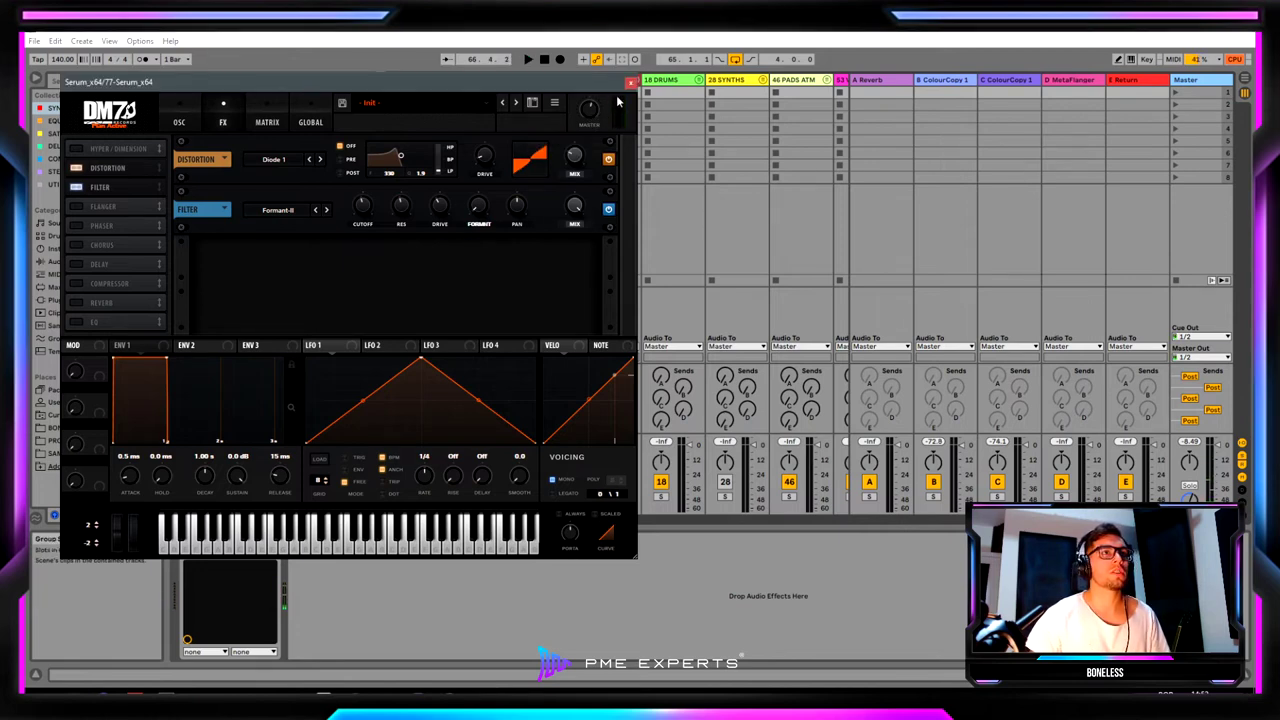
pyautogui.moveTo(594, 126)
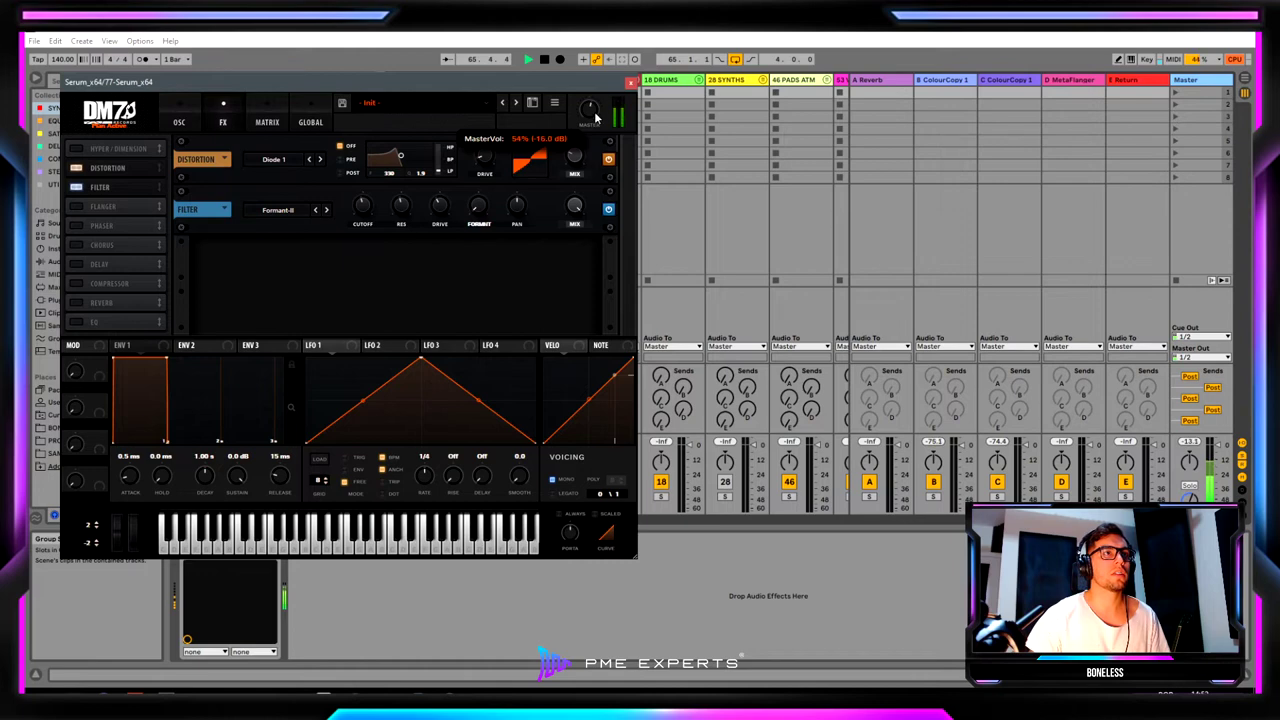
# Adjust the oscillator filter's cutoff and set oscillator A's octave to -1.
pyautogui.click(180, 115)
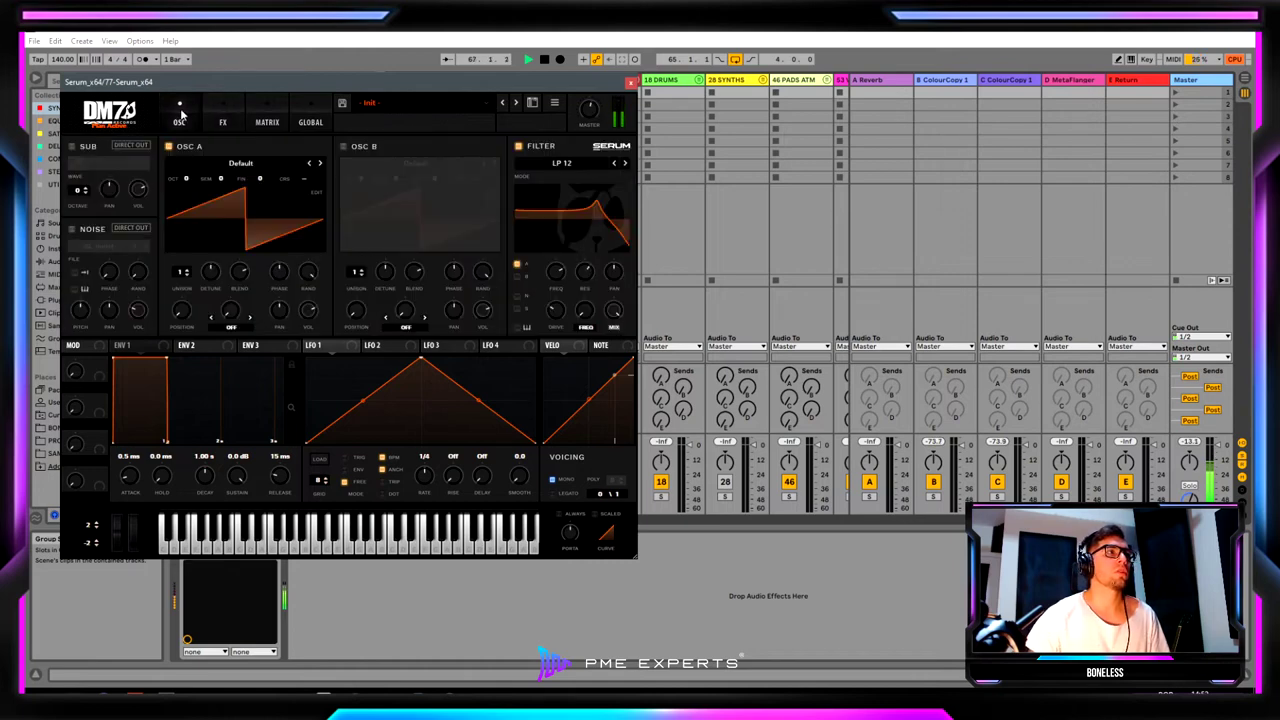
pyautogui.moveTo(549, 268)
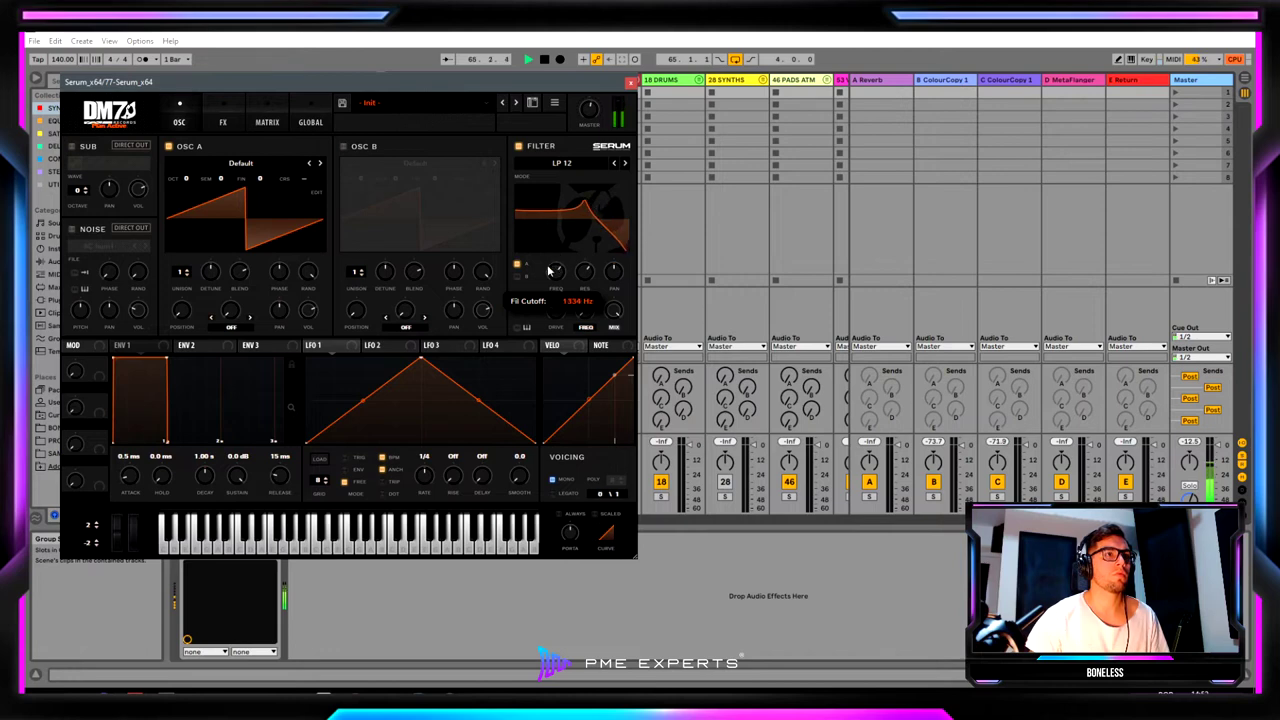
pyautogui.moveTo(549, 261)
pyautogui.mouseDown()
pyautogui.moveTo(546, 276)
pyautogui.moveTo(557, 258)
pyautogui.mouseUp()
pyautogui.moveTo(185, 178); pyautogui.dragTo(184, 204)
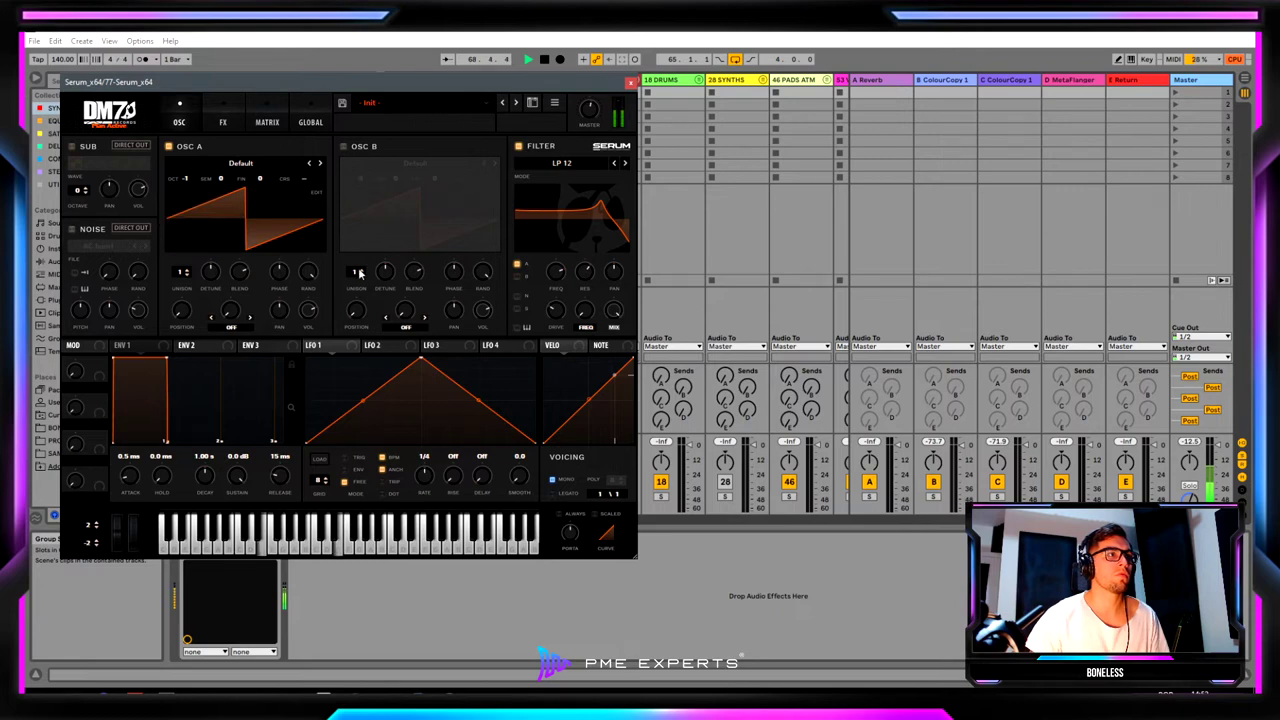
# Sweep the Formant-II effect filter's cutoff, assign LFO 1 to modulate it, and play back the pattern.
pyautogui.click(222, 124)
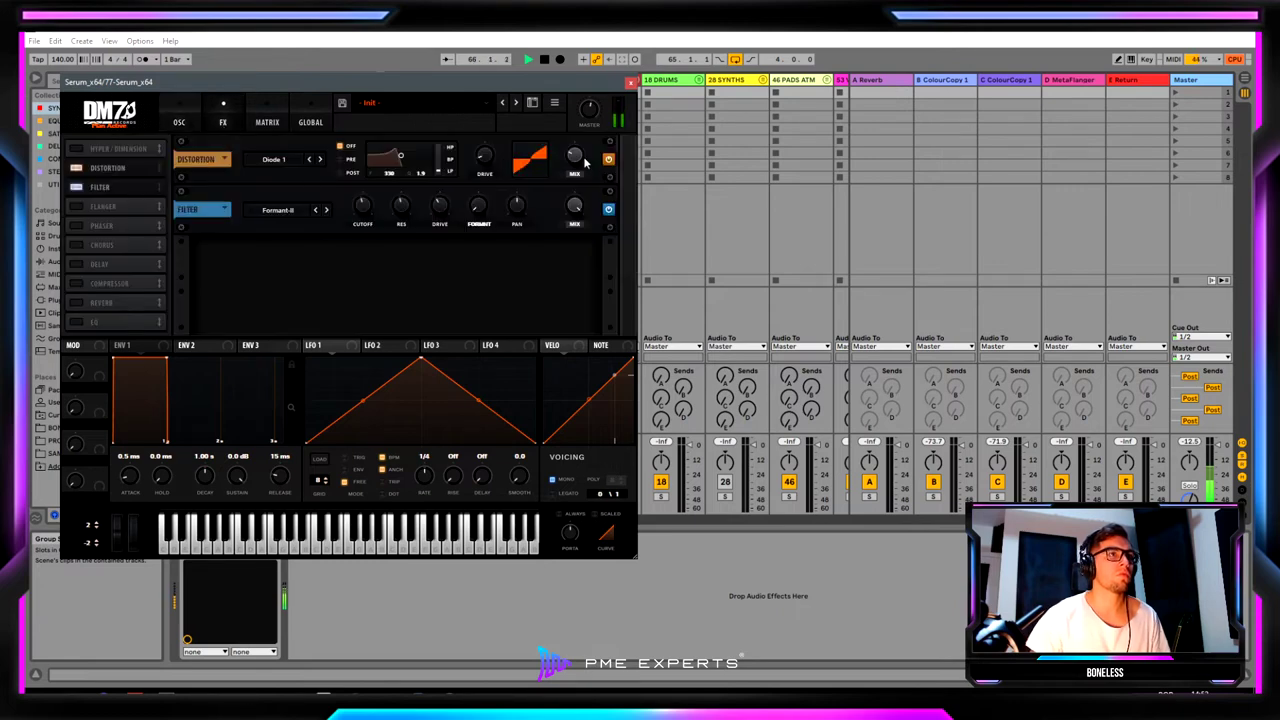
pyautogui.moveTo(362, 206); pyautogui.dragTo(373, 157)
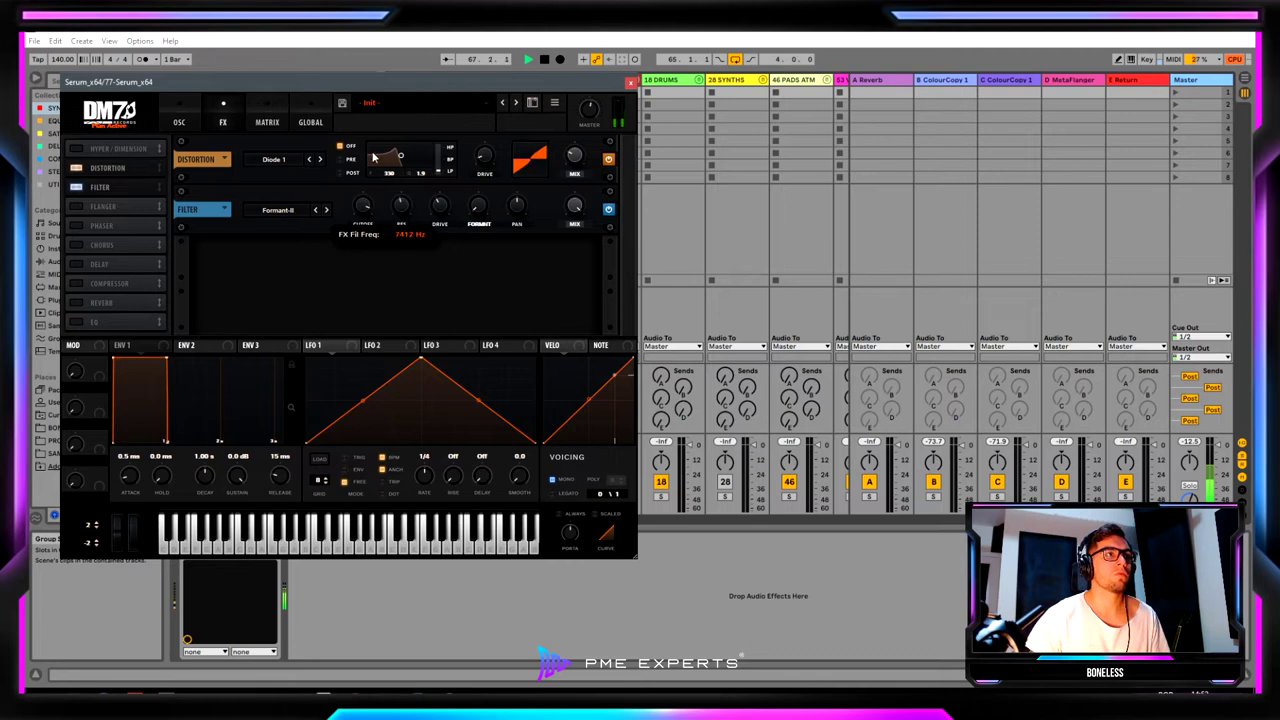
pyautogui.moveTo(369, 230); pyautogui.dragTo(342, 130)
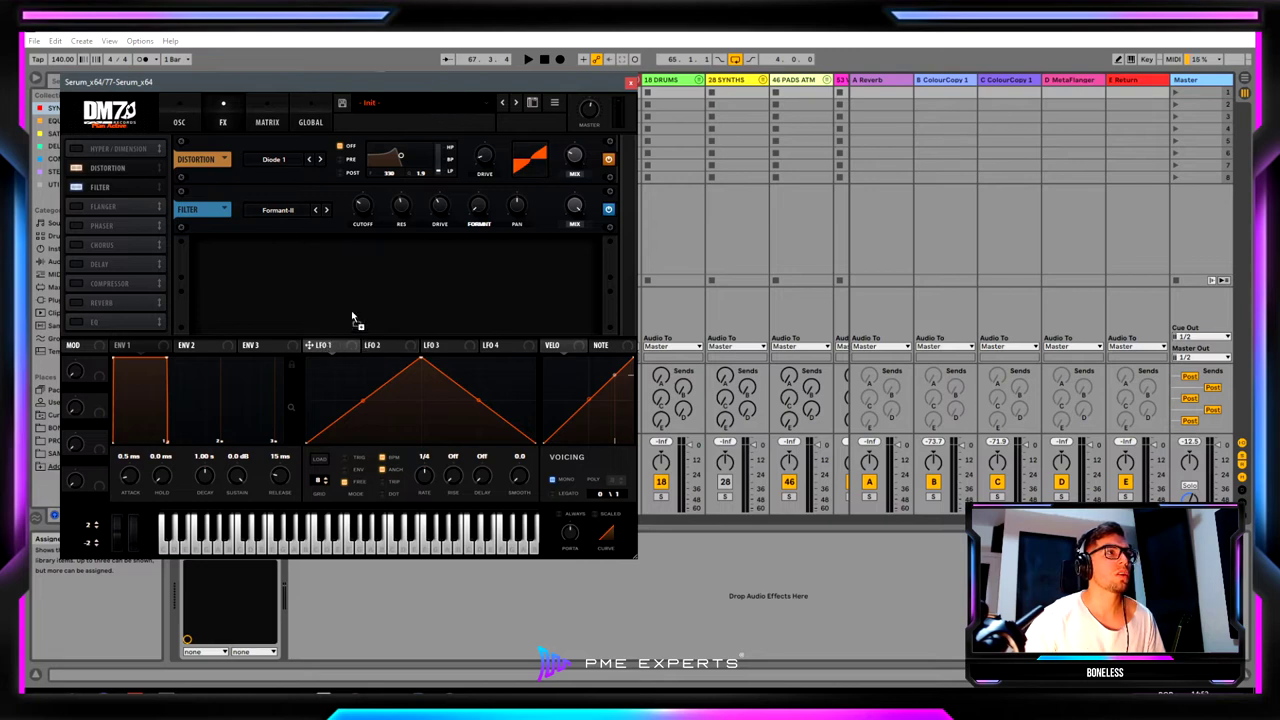
pyautogui.press('space')
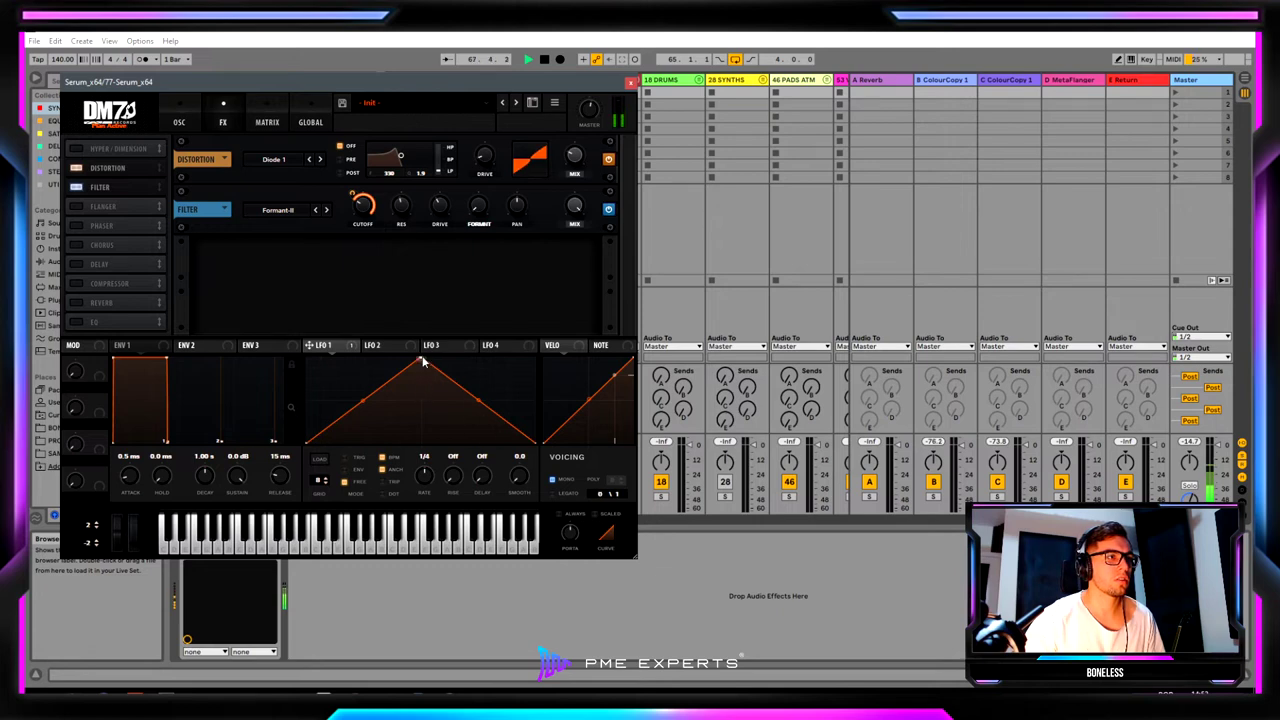
# Reshape the LFO 1 triangle into a stepped pattern of high and low levels during playback.
pyautogui.moveTo(422, 362); pyautogui.dragTo(422, 390)
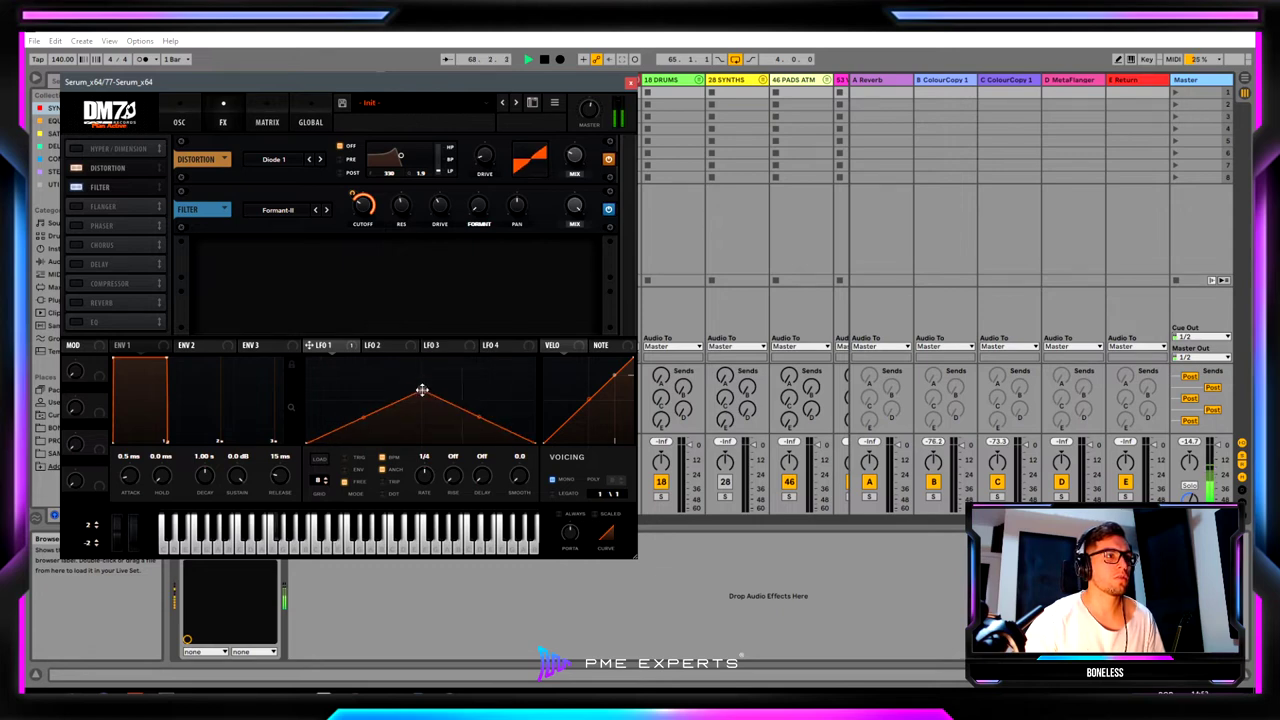
pyautogui.doubleClick(508, 383)
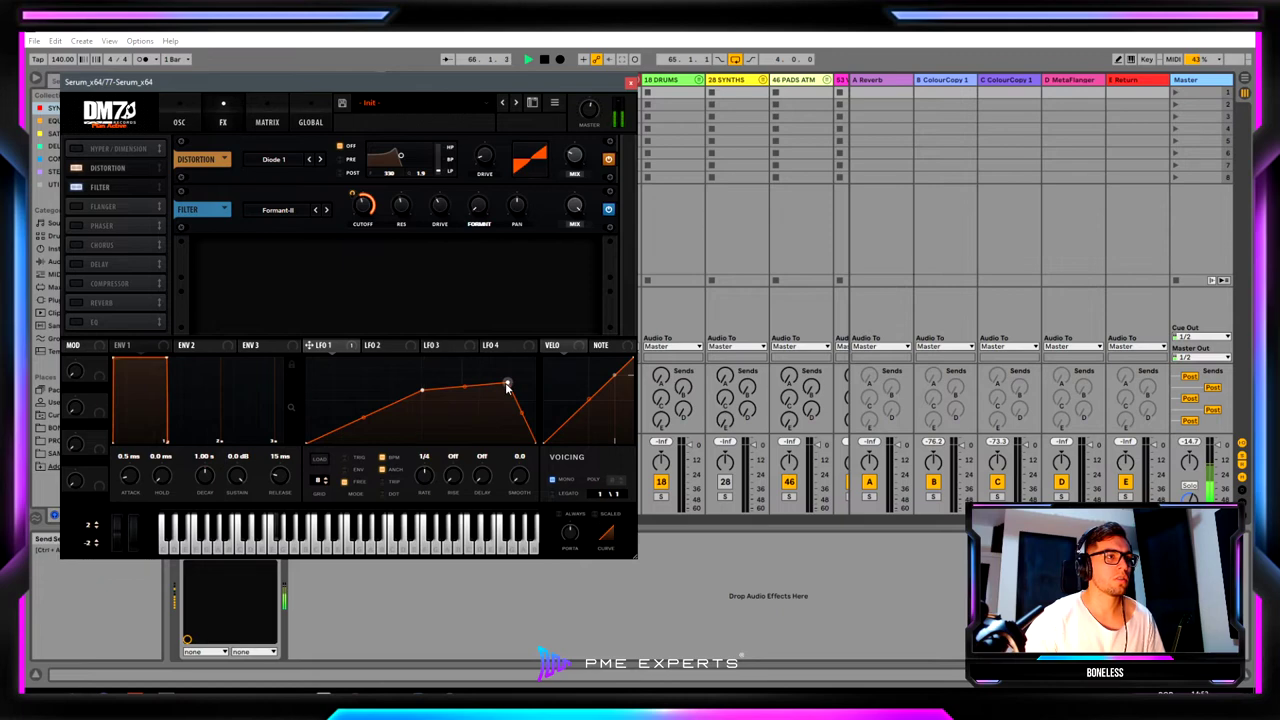
pyautogui.moveTo(508, 386)
pyautogui.mouseDown()
pyautogui.moveTo(477, 409)
pyautogui.moveTo(493, 360)
pyautogui.moveTo(495, 393)
pyautogui.moveTo(497, 353)
pyautogui.moveTo(466, 428)
pyautogui.mouseUp()
pyautogui.press('space')
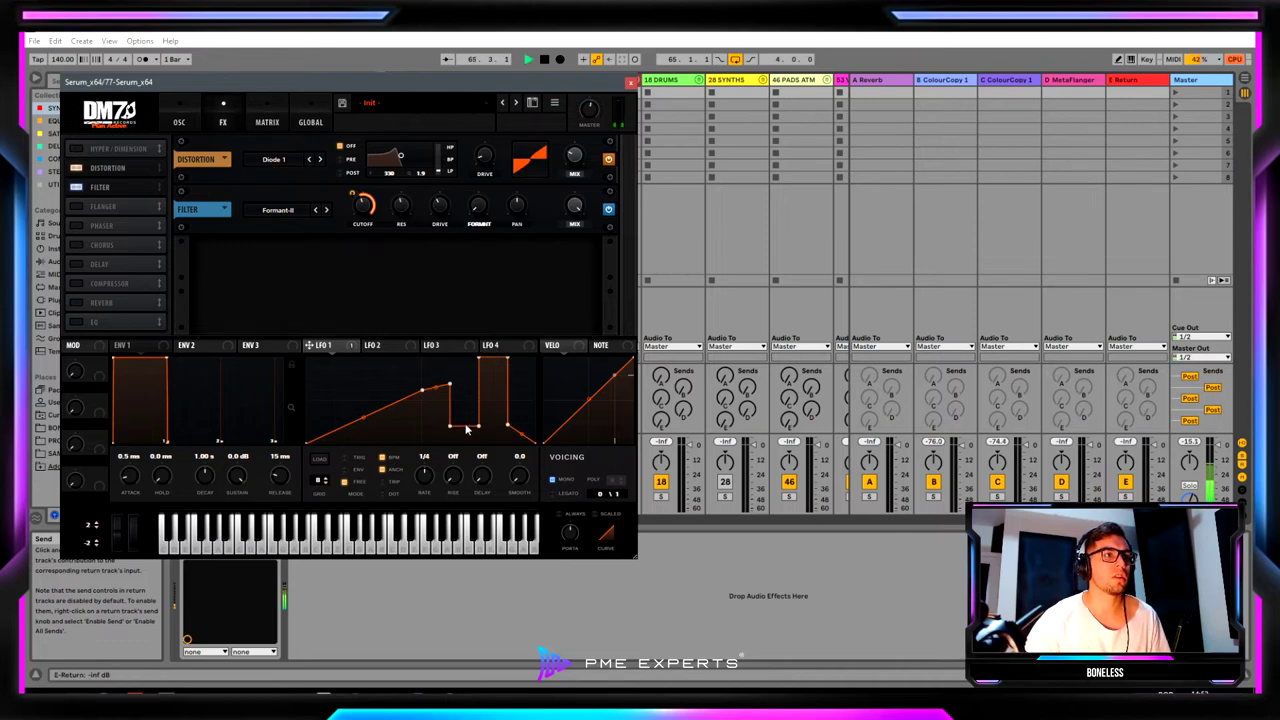
pyautogui.moveTo(486, 362); pyautogui.dragTo(486, 410)
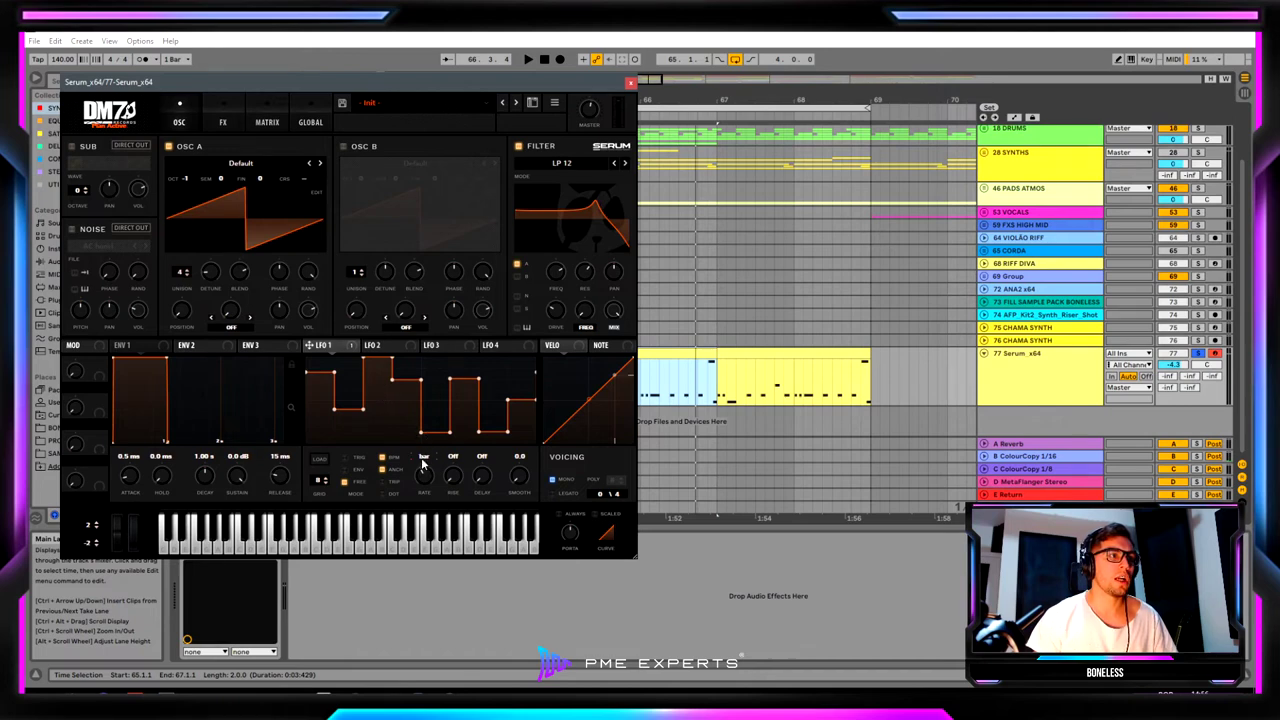
# Redraw LFO 1's step levels into a new alternating high and low sequence and play back the result.
pyautogui.moveTo(306, 369); pyautogui.dragTo(341, 437)
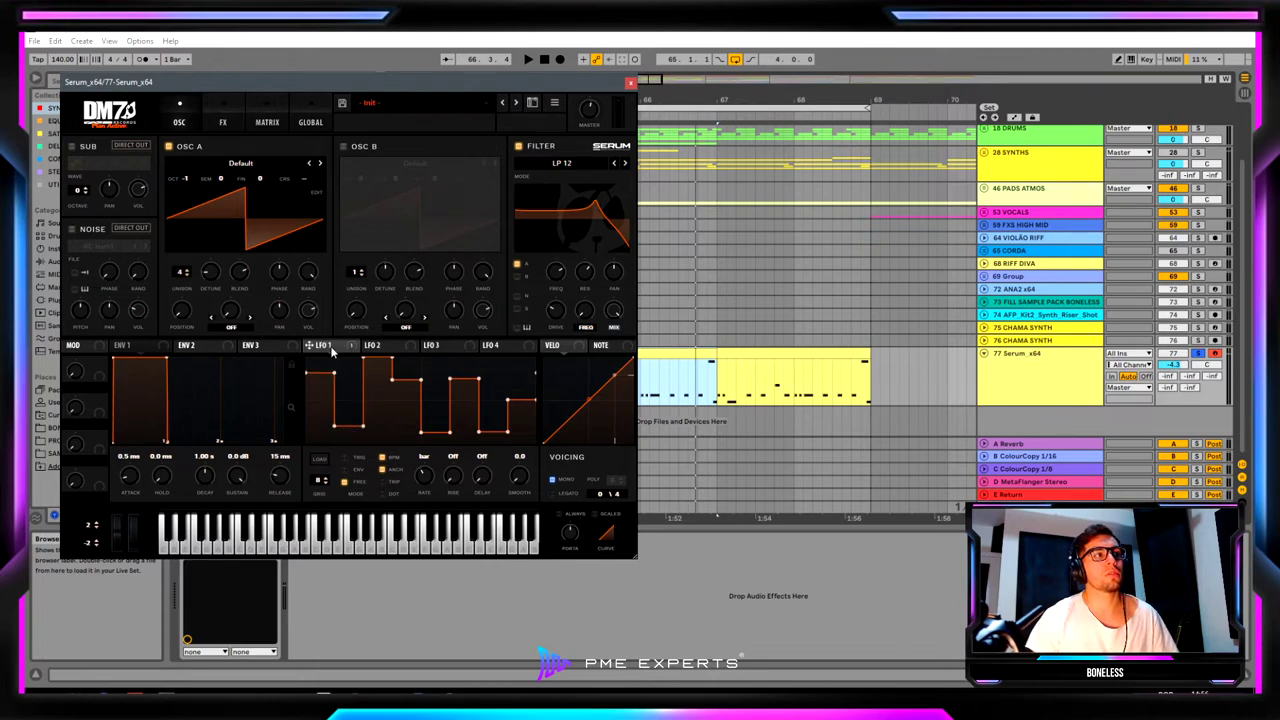
pyautogui.click(238, 121)
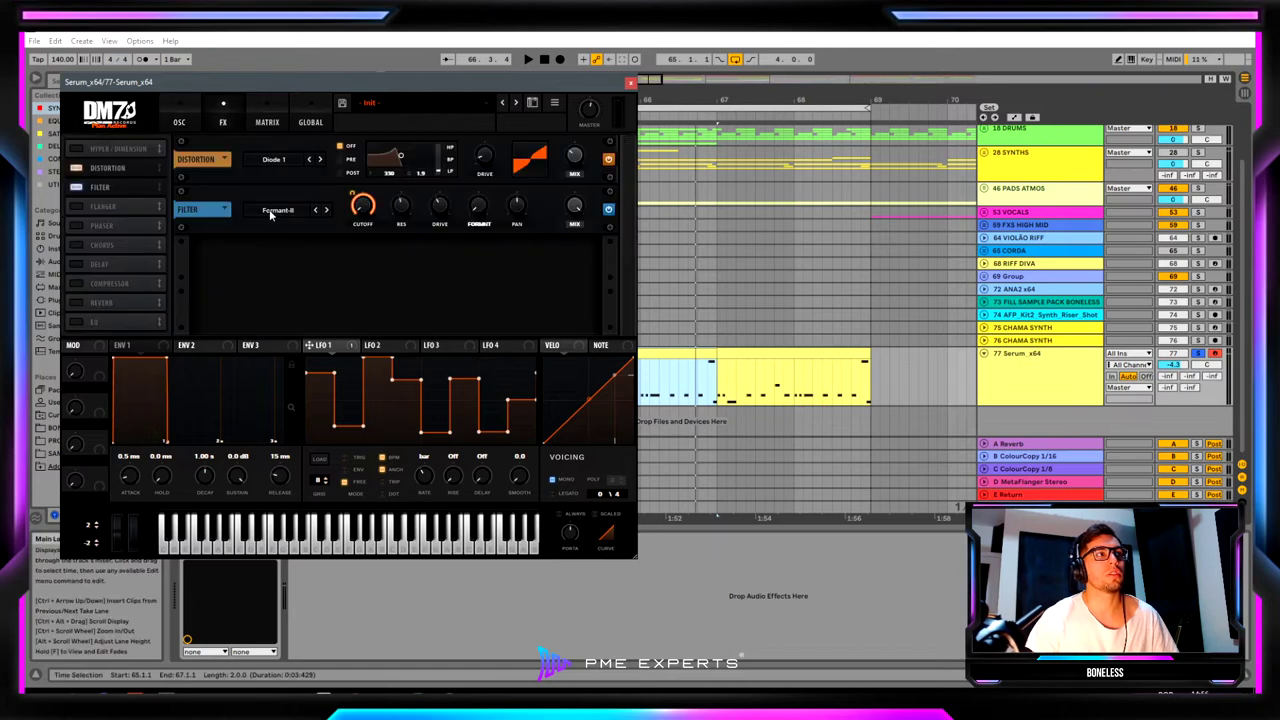
pyautogui.moveTo(391, 407); pyautogui.dragTo(515, 362)
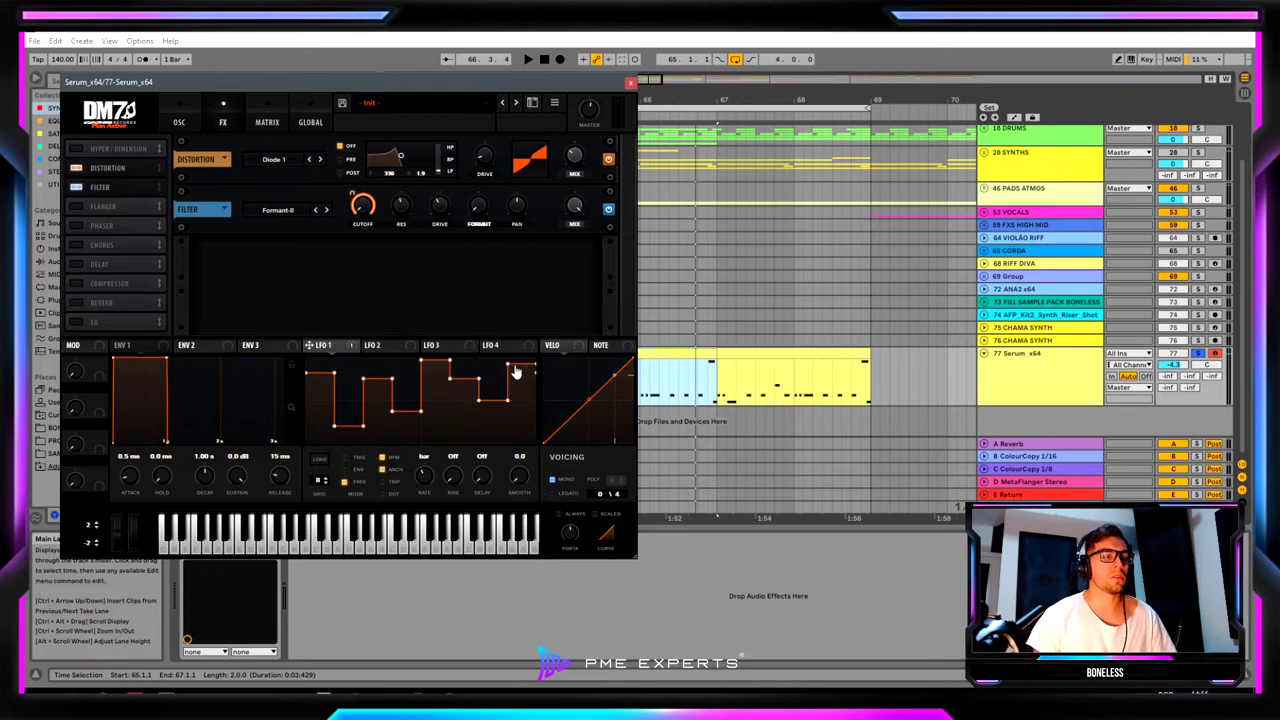
pyautogui.moveTo(338, 400); pyautogui.dragTo(343, 407)
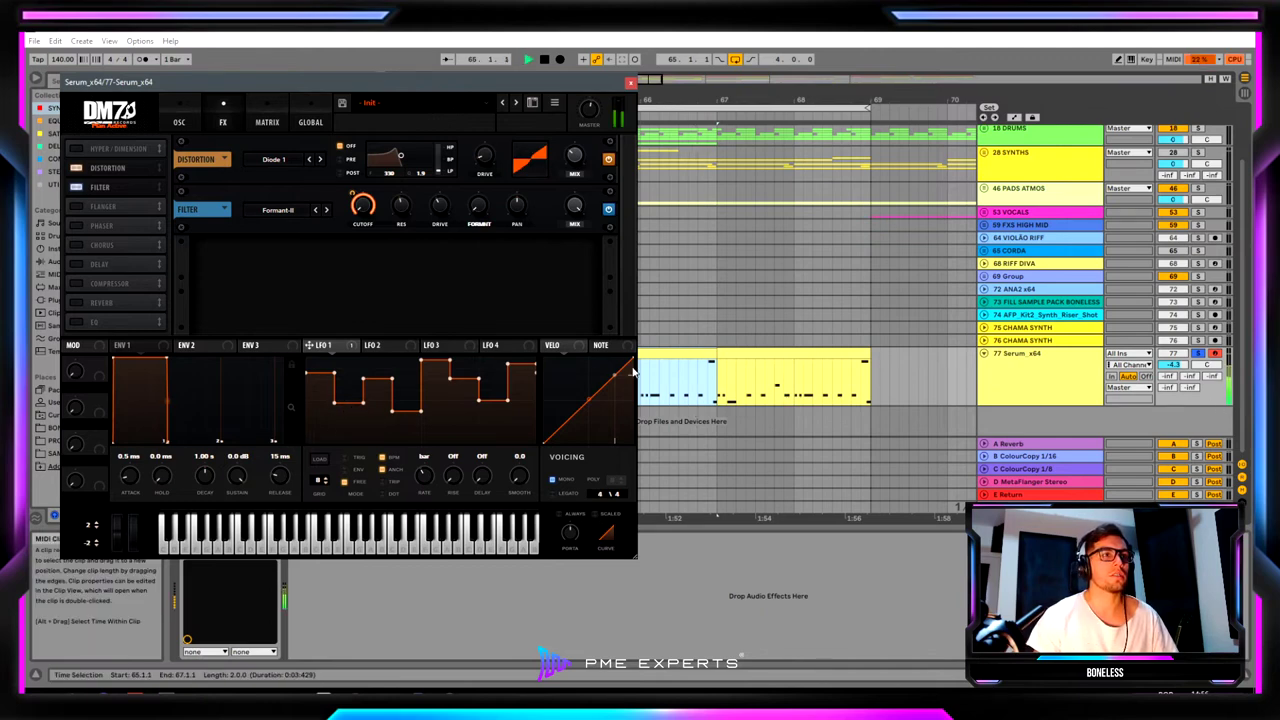
pyautogui.press('space')
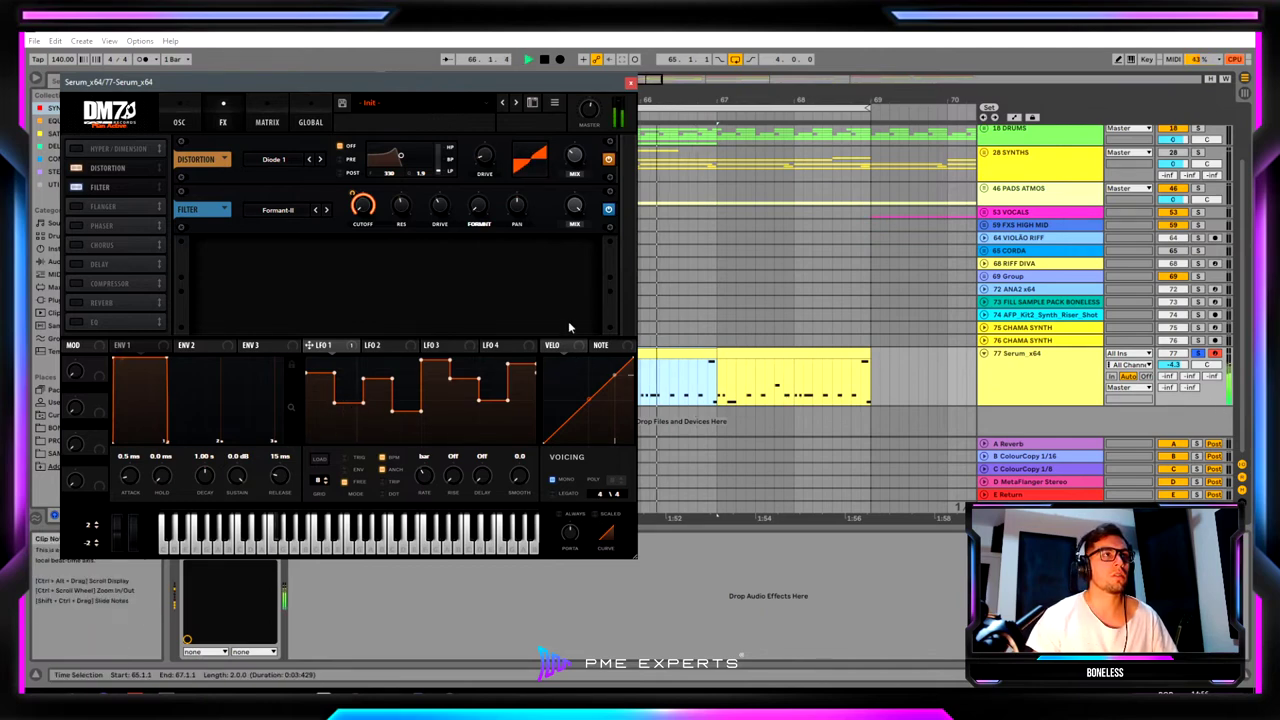
# Adjust oscillator A's unison detune and Serum's portamento time while auditioning the pattern.
pyautogui.click(179, 123)
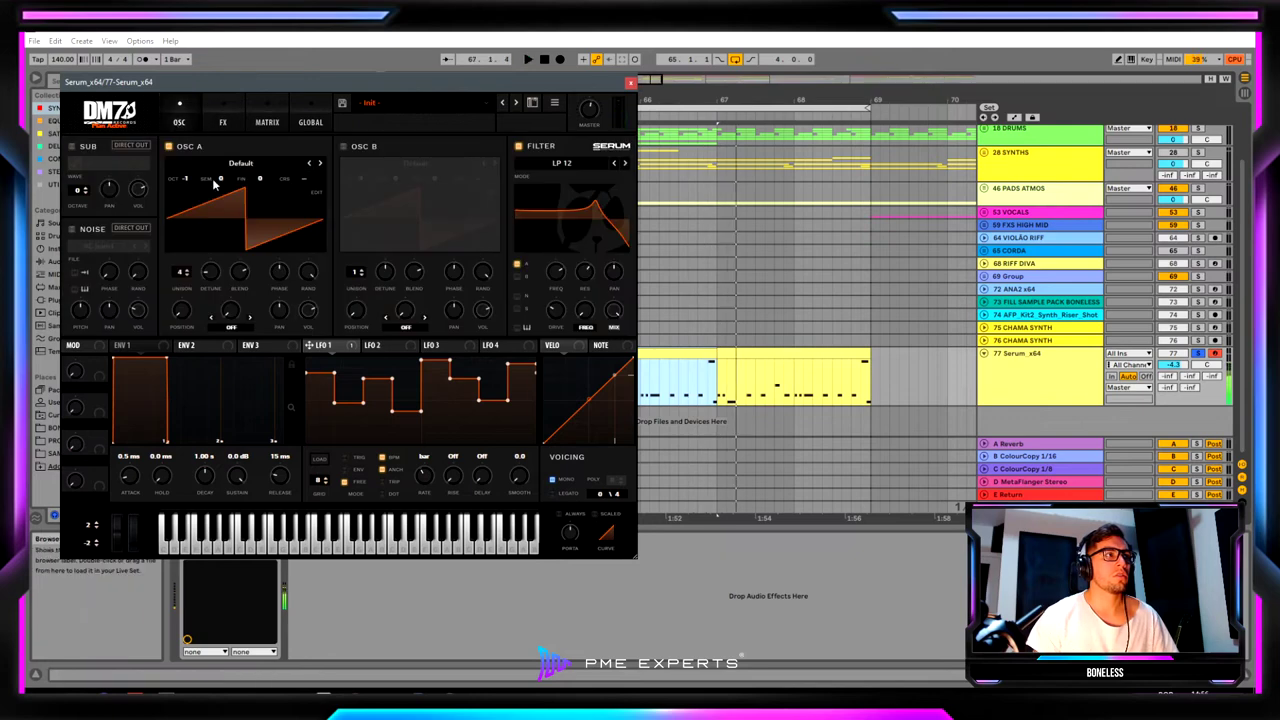
pyautogui.moveTo(211, 276); pyautogui.dragTo(210, 268)
pyautogui.press('space')
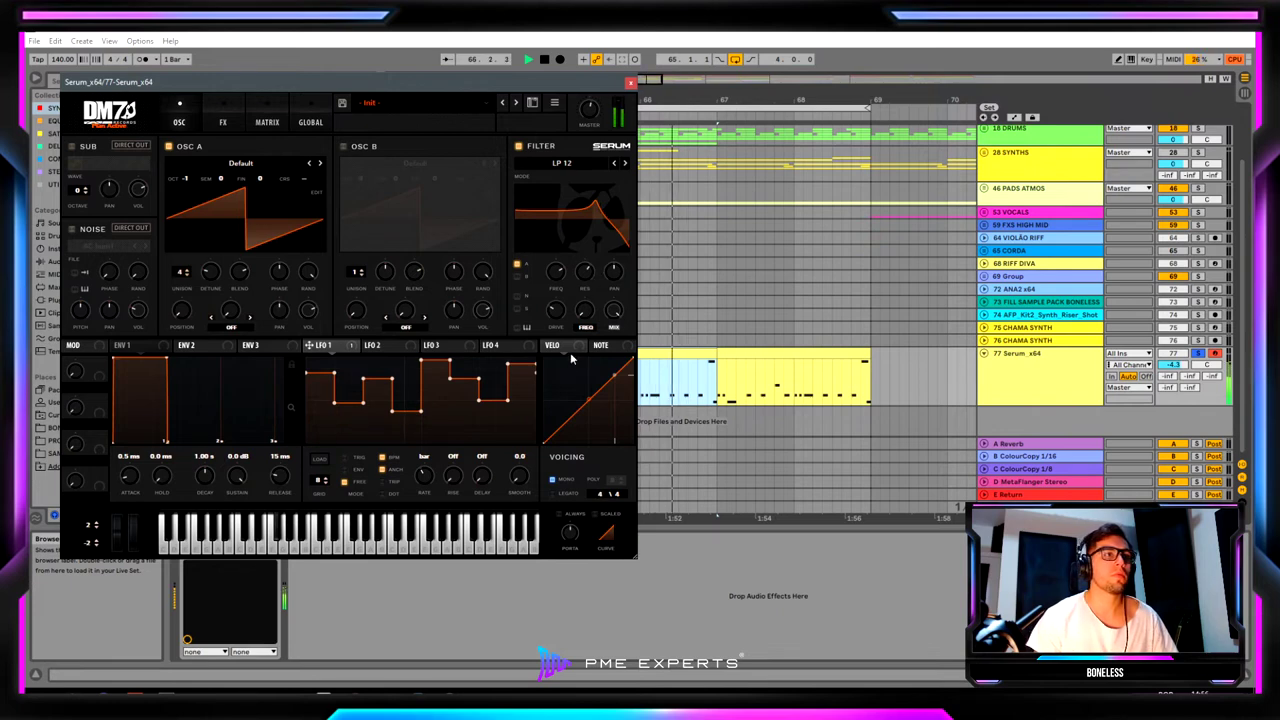
pyautogui.moveTo(569, 532); pyautogui.dragTo(576, 565)
pyautogui.press('space')
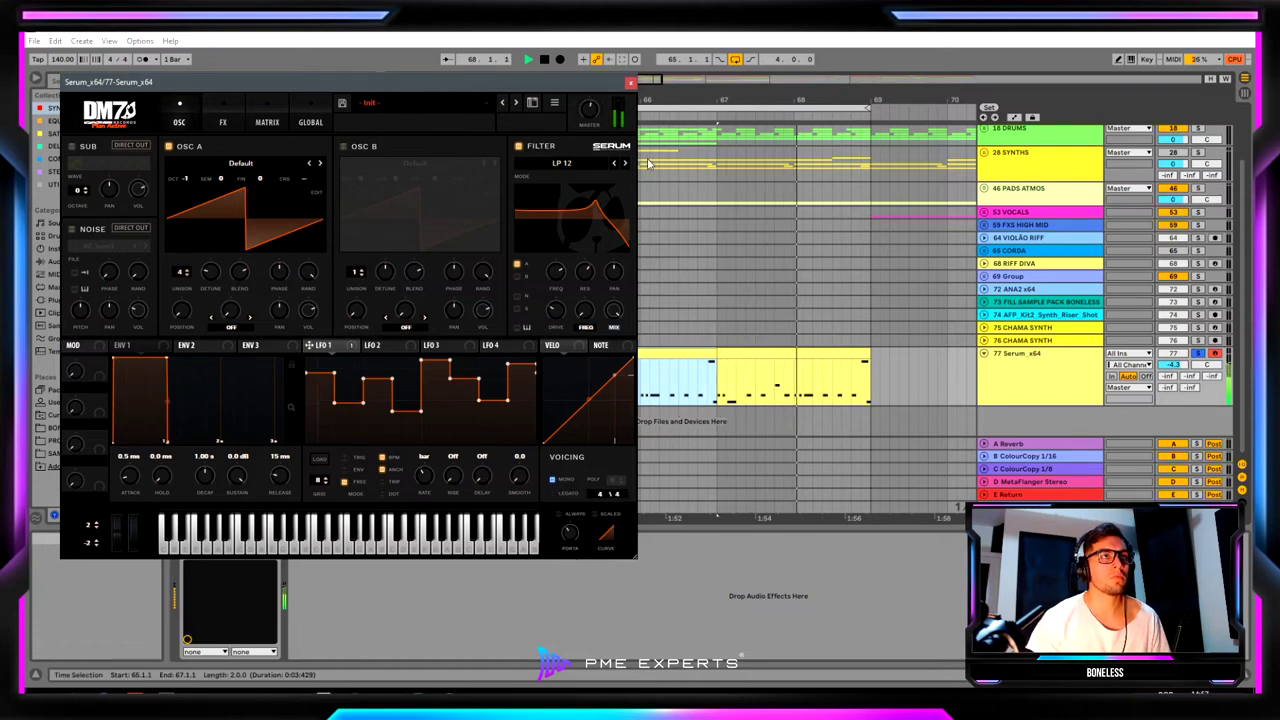
pyautogui.moveTo(578, 502)
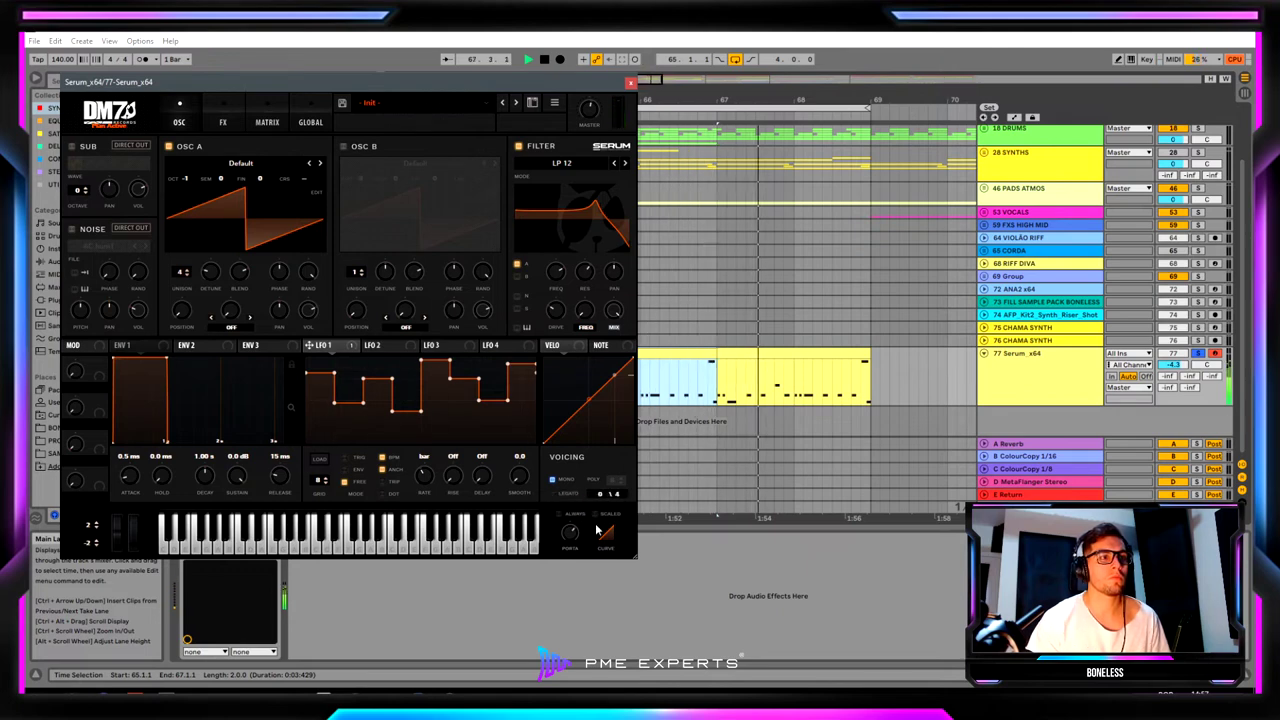
# Inspect the notes in the Serum track's first clip and reopen the Serum instrument.
pyautogui.click(630, 82)
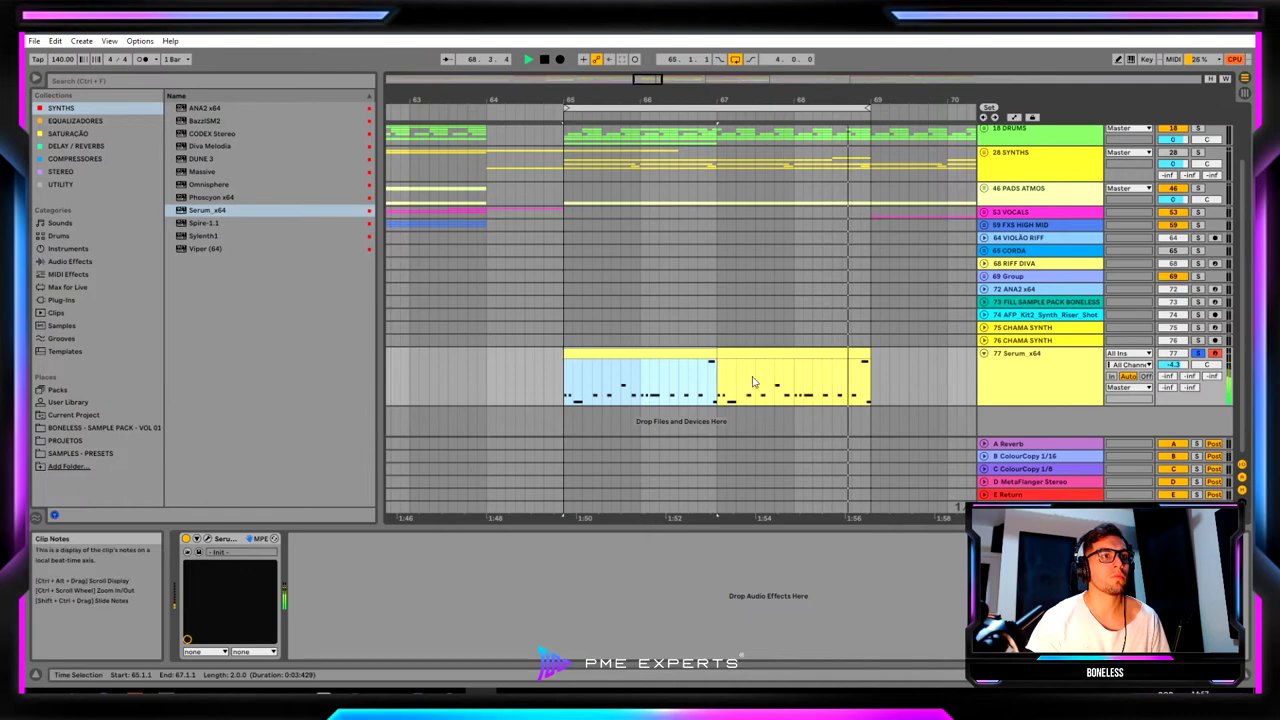
pyautogui.press('space')
pyautogui.doubleClick(623, 360)
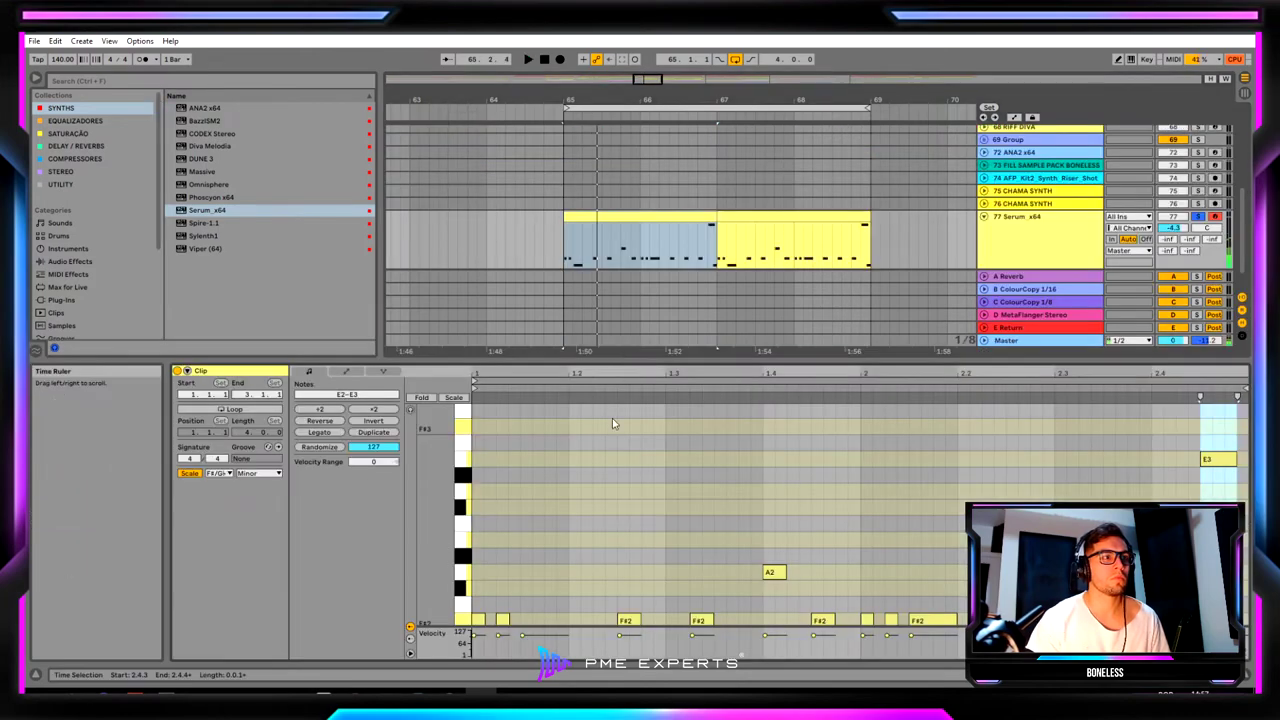
pyautogui.hotkey('shift', 'Tab')
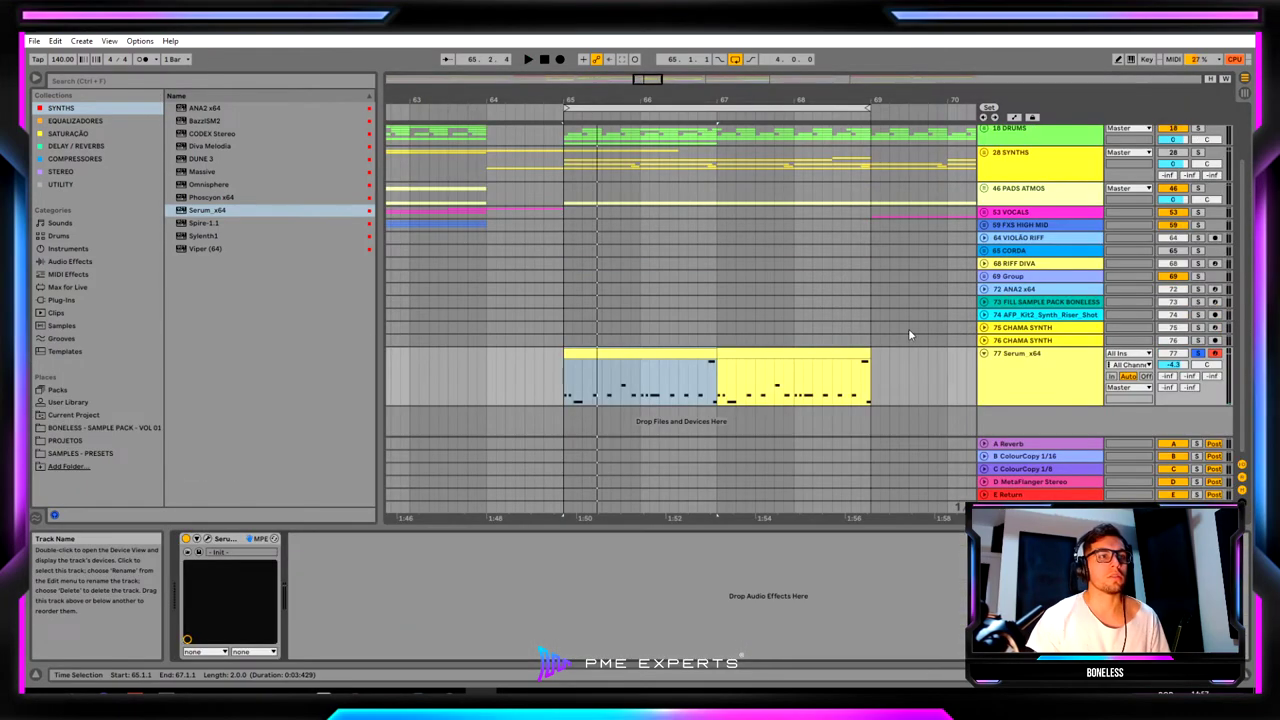
pyautogui.click(251, 538)
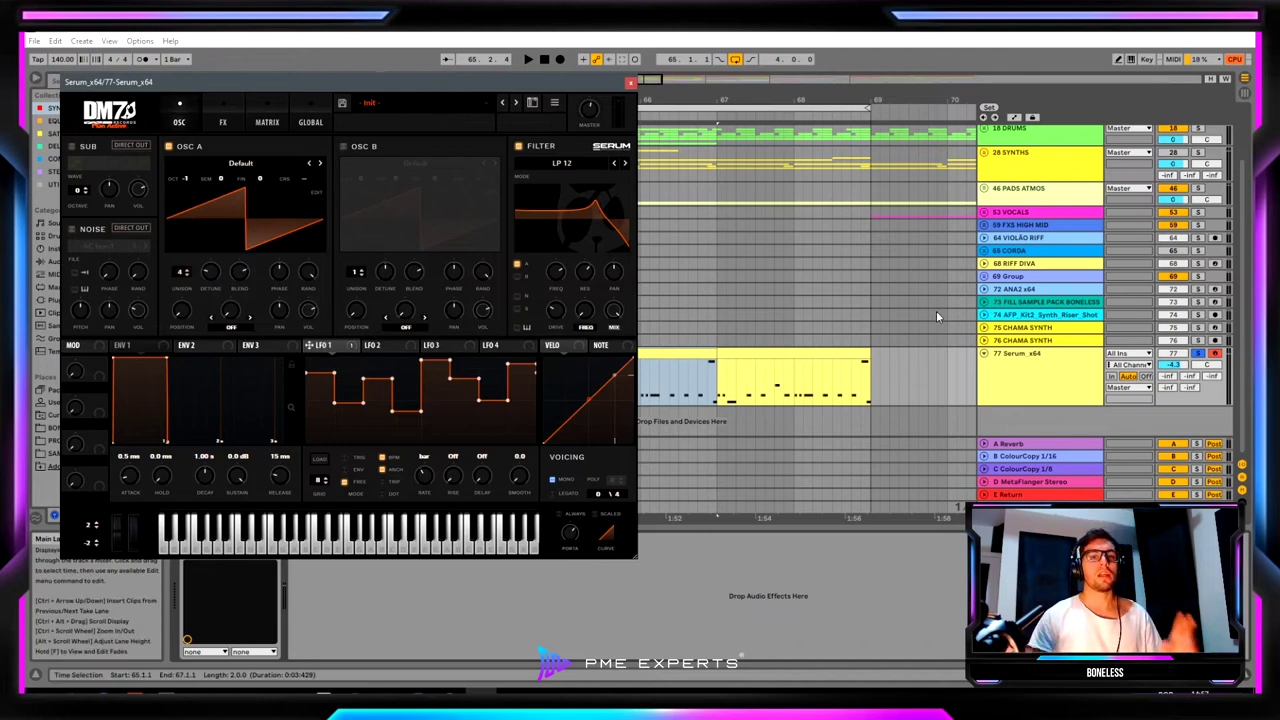
# Unsolo track 77 to audition the pattern with the full arrangement, and solo the track again.
pyautogui.click(1199, 355)
pyautogui.press('space')
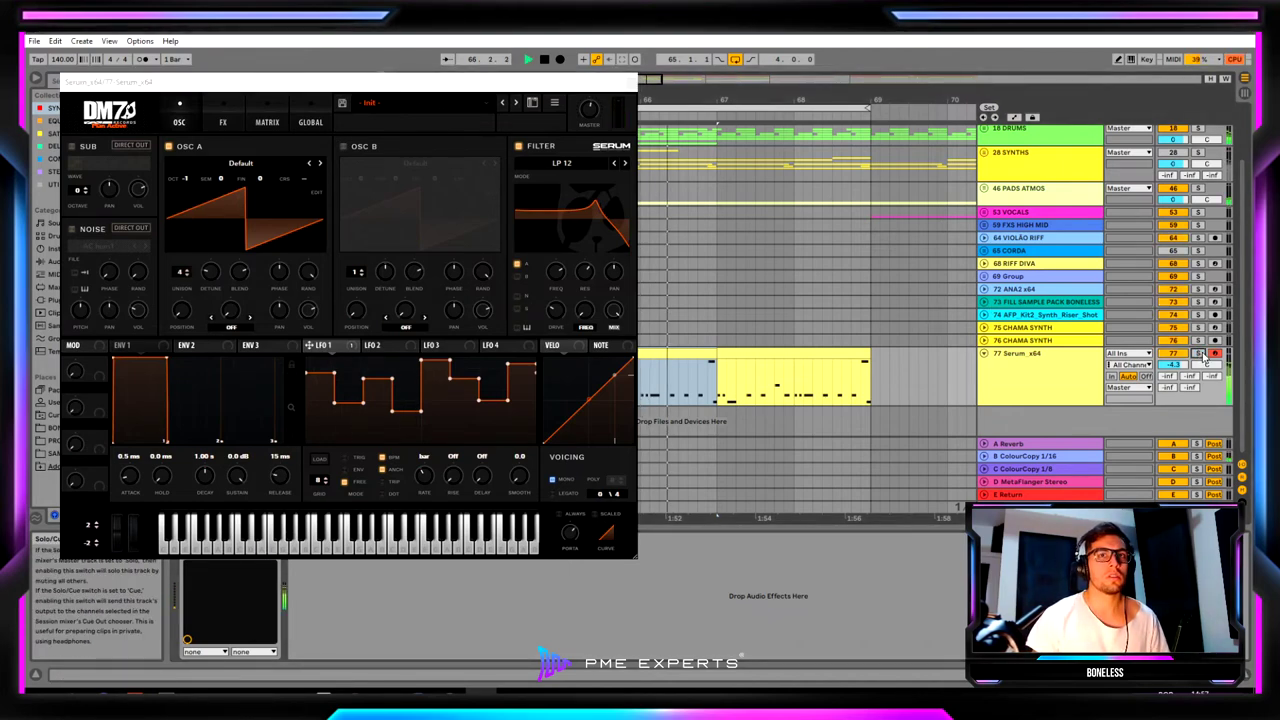
pyautogui.click(1199, 355)
# Enable Serum's Hyper/Dimension effect and adjust the Dimension size and mix while auditioning the pattern.
pyautogui.moveTo(478, 80); pyautogui.dragTo(612, 137)
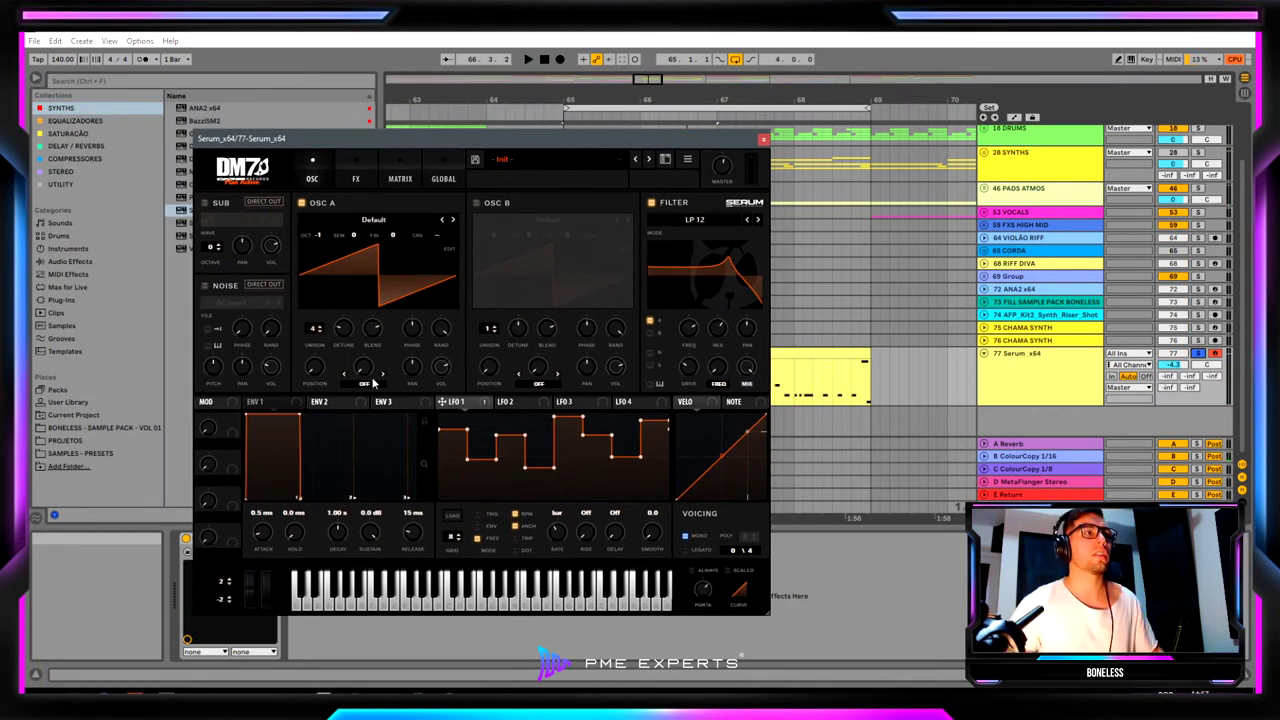
pyautogui.click(355, 180)
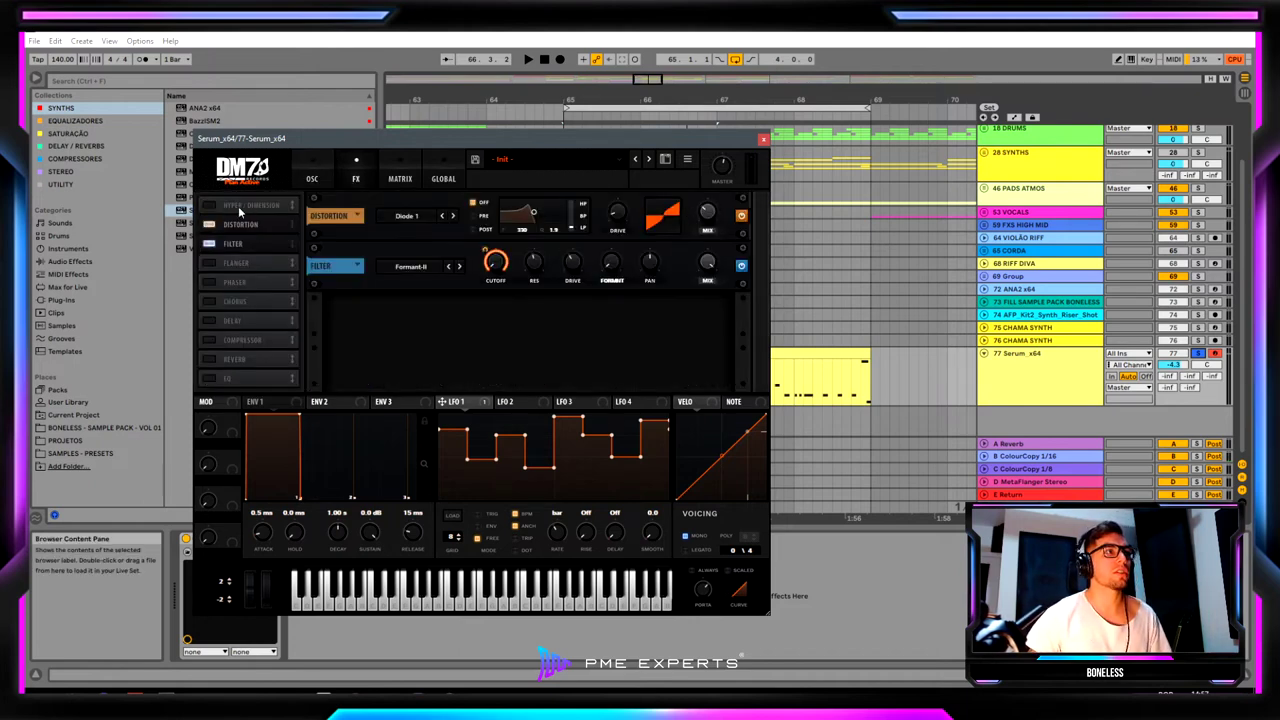
pyautogui.click(207, 206)
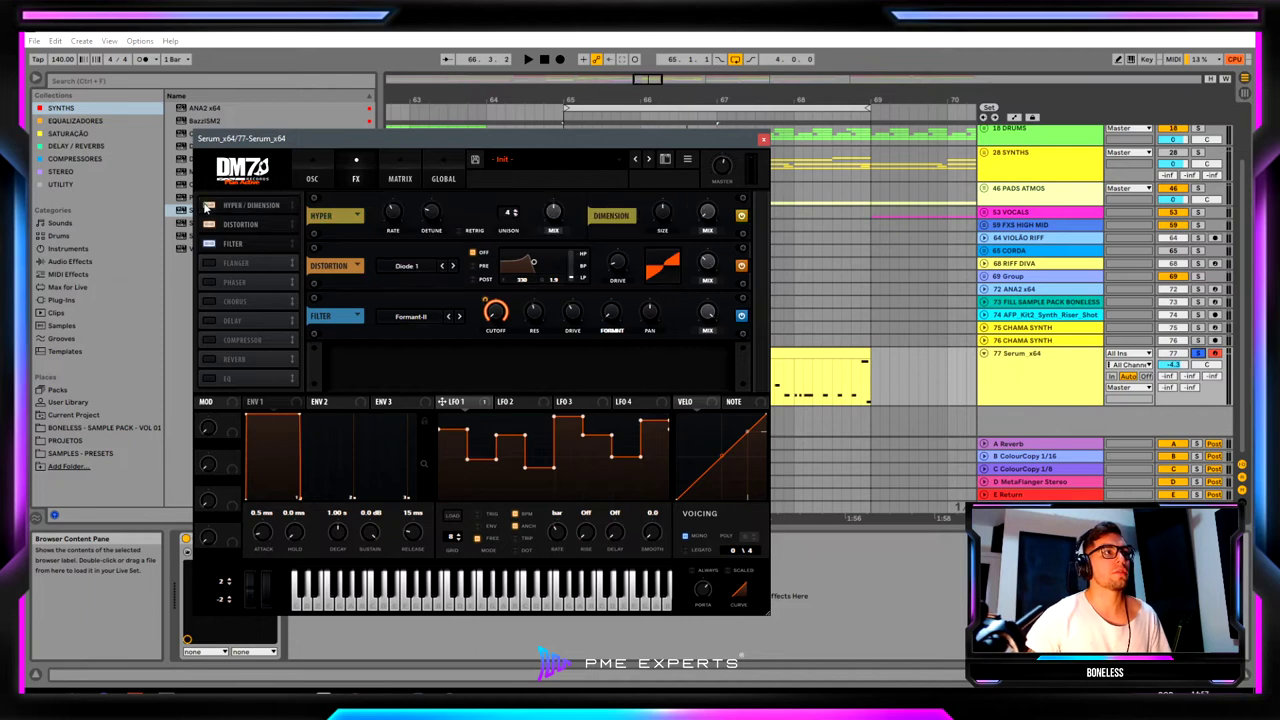
pyautogui.press('space')
pyautogui.moveTo(707, 212); pyautogui.dragTo(656, 194)
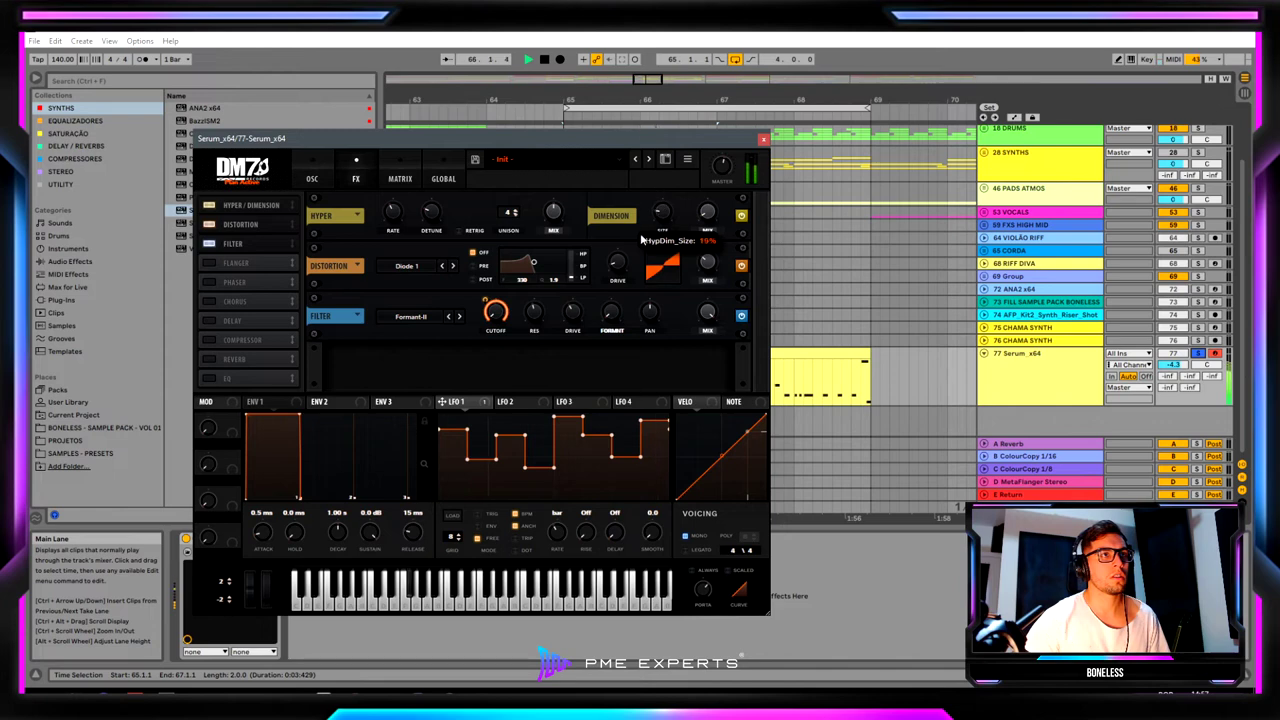
pyautogui.moveTo(641, 240); pyautogui.dragTo(666, 211)
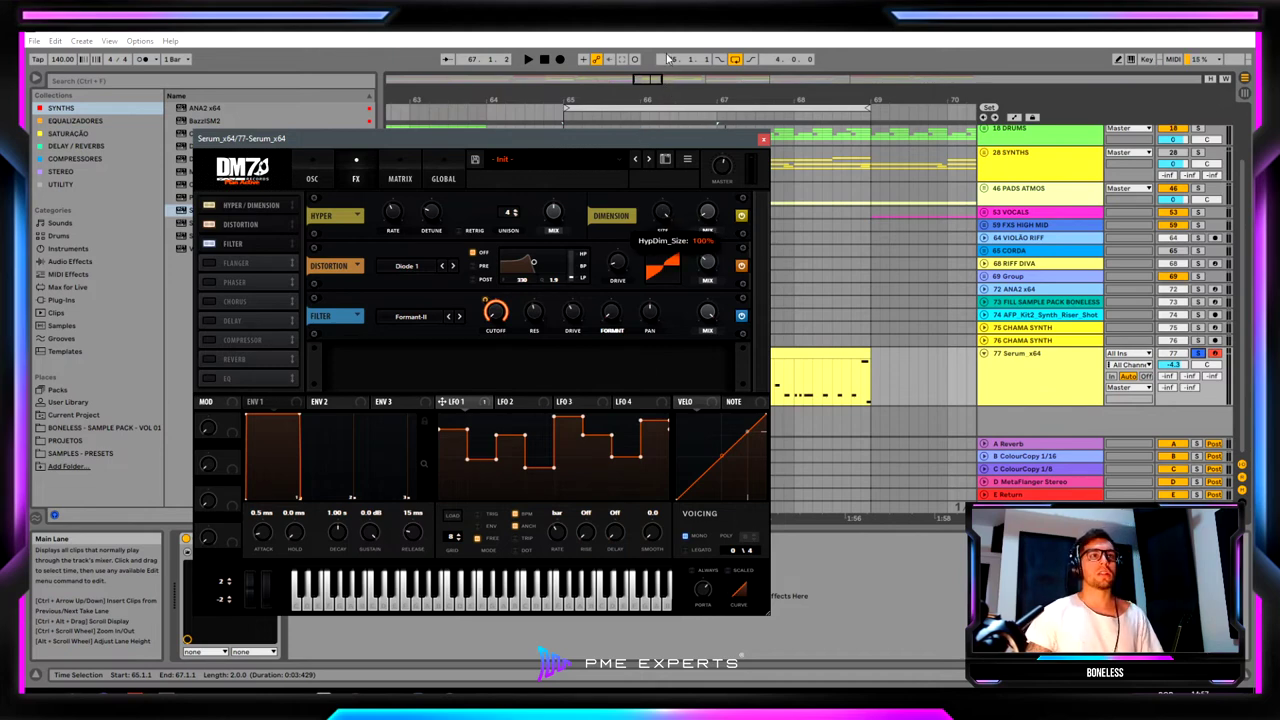
pyautogui.moveTo(672, 203); pyautogui.dragTo(670, 303)
pyautogui.press('space')
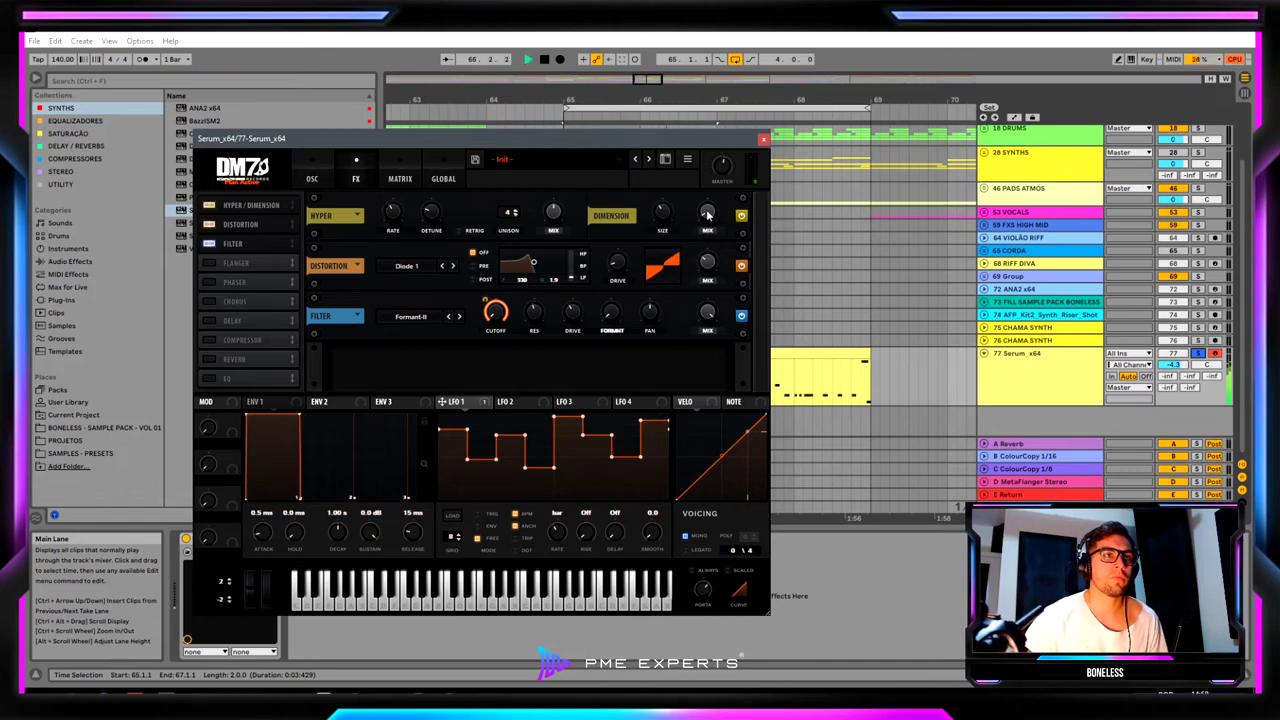
pyautogui.press('space')
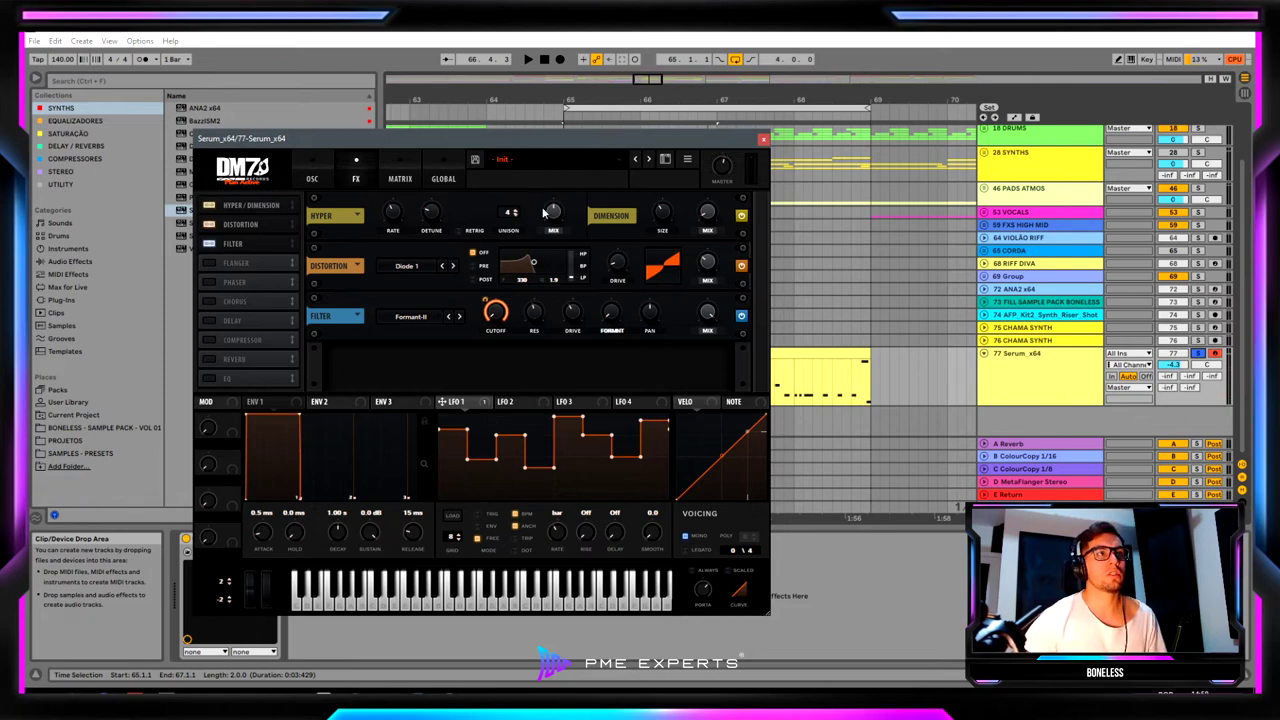
# Lower the Hyper effect's mix while playing back the pattern.
pyautogui.press('space')
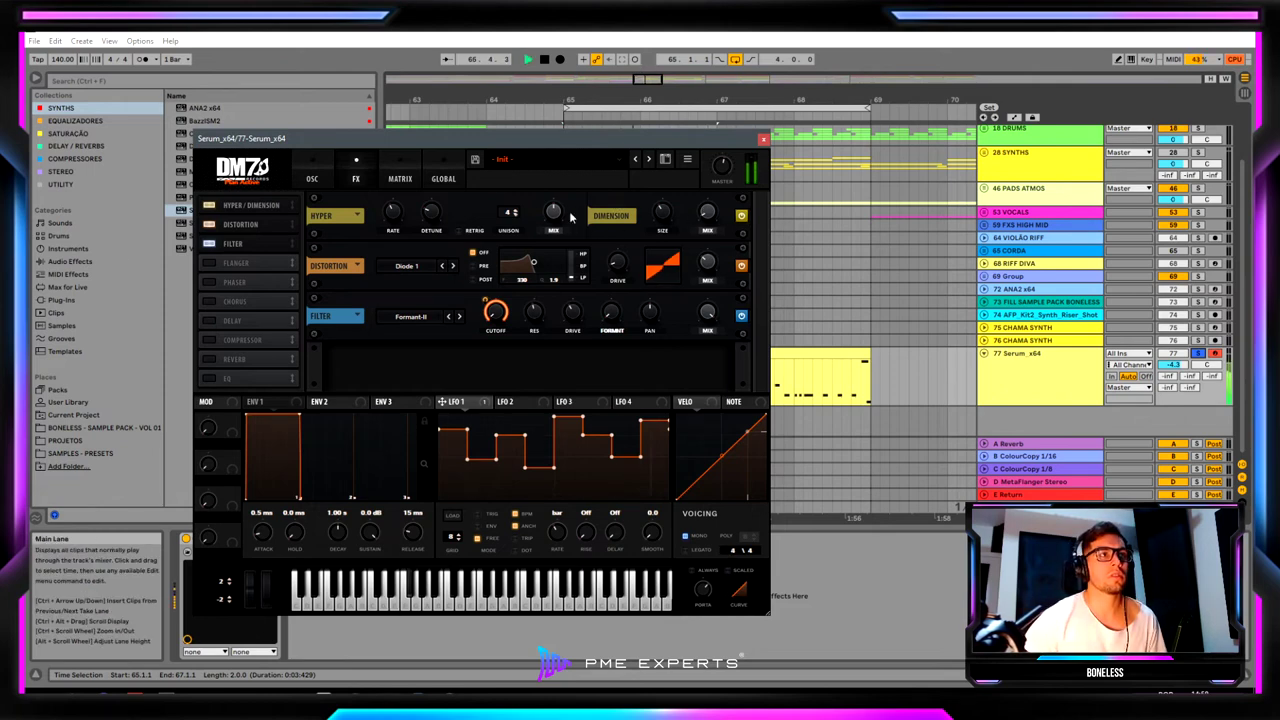
pyautogui.moveTo(554, 213); pyautogui.dragTo(549, 264)
pyautogui.press('space')
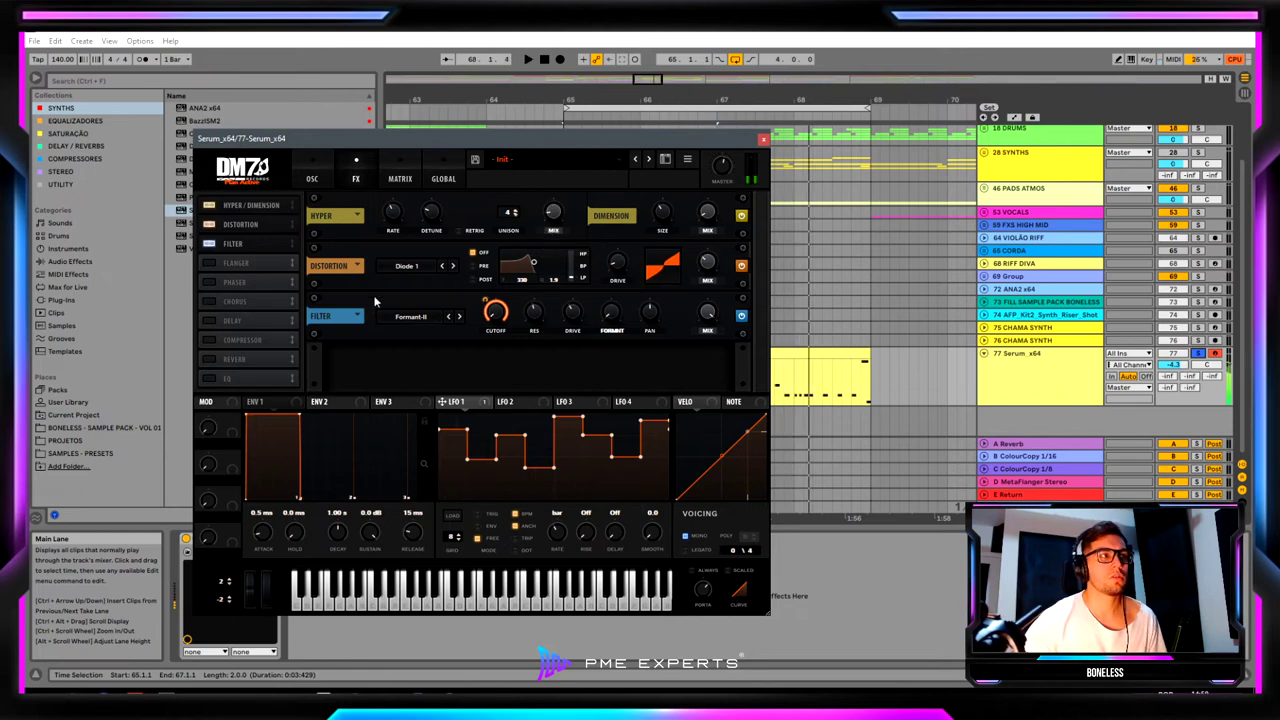
# Add Serum's Delay right after the Filter effect, switch it to ping-pong, and set its filter to about 1412 Hz with width 3.7.
pyautogui.click(207, 321)
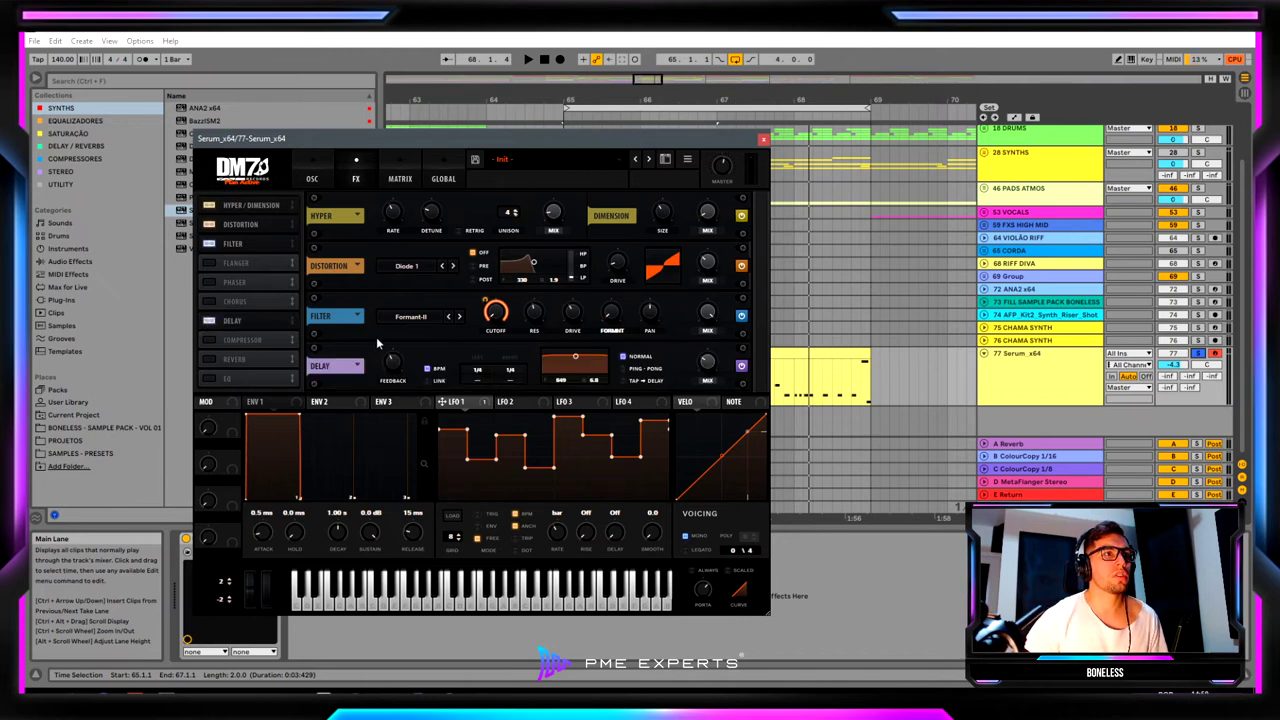
pyautogui.moveTo(237, 322); pyautogui.dragTo(239, 263)
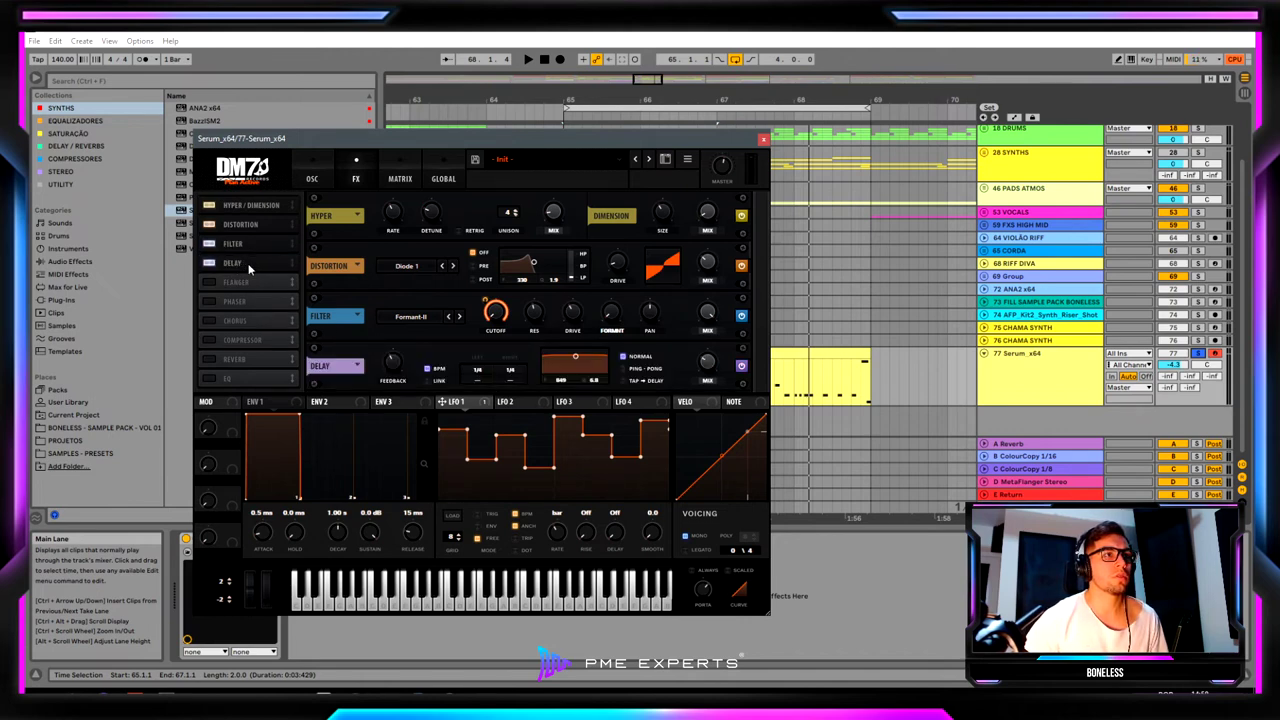
pyautogui.press('space')
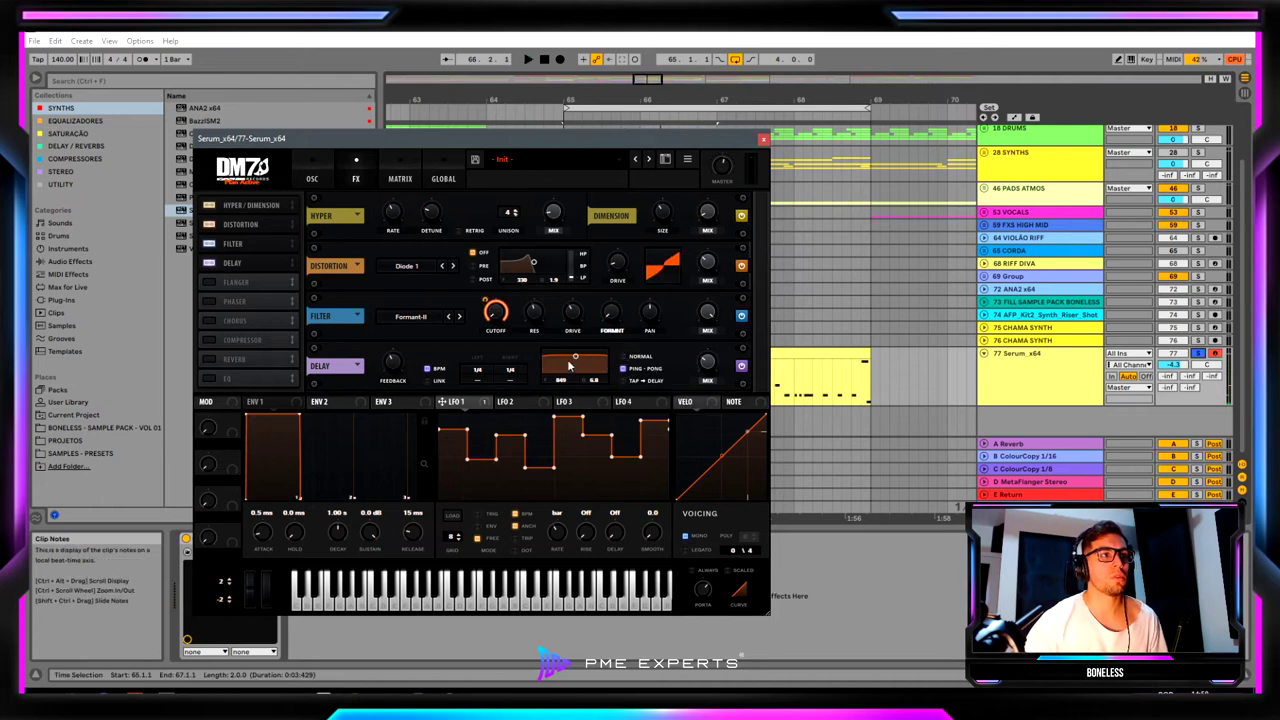
pyautogui.moveTo(569, 366); pyautogui.dragTo(585, 370)
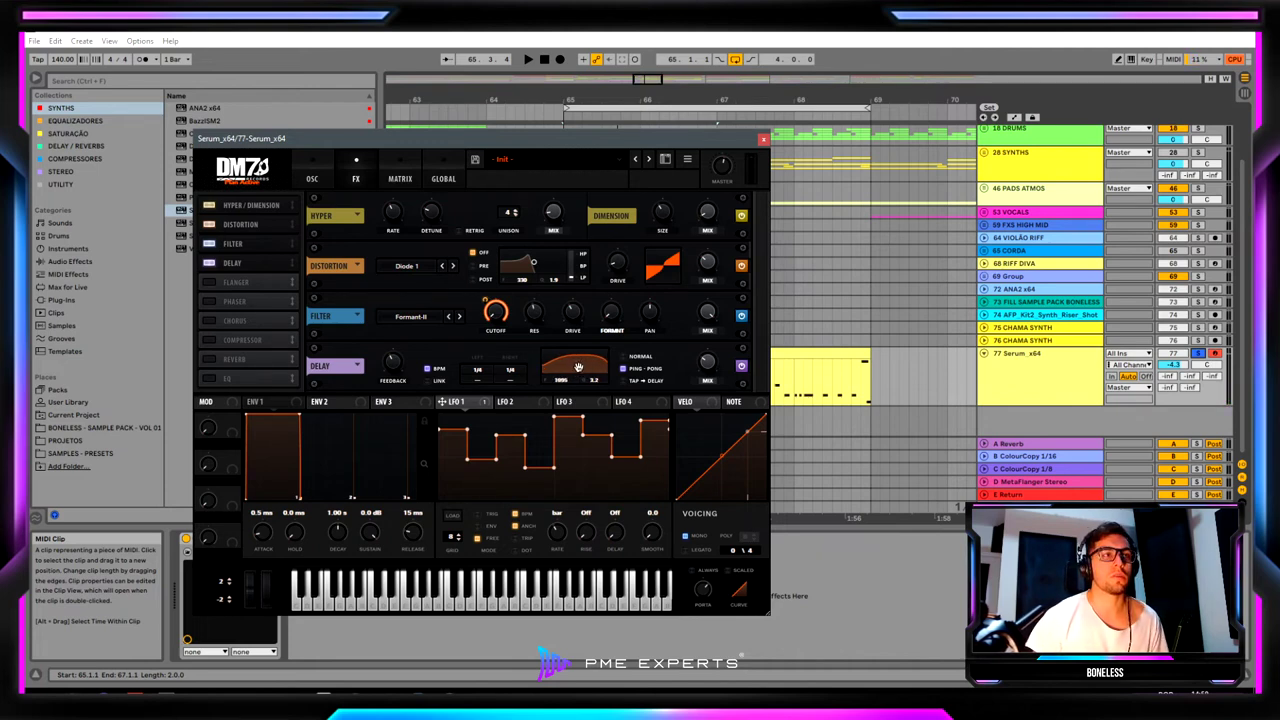
pyautogui.moveTo(578, 367); pyautogui.dragTo(580, 366)
pyautogui.press('space')
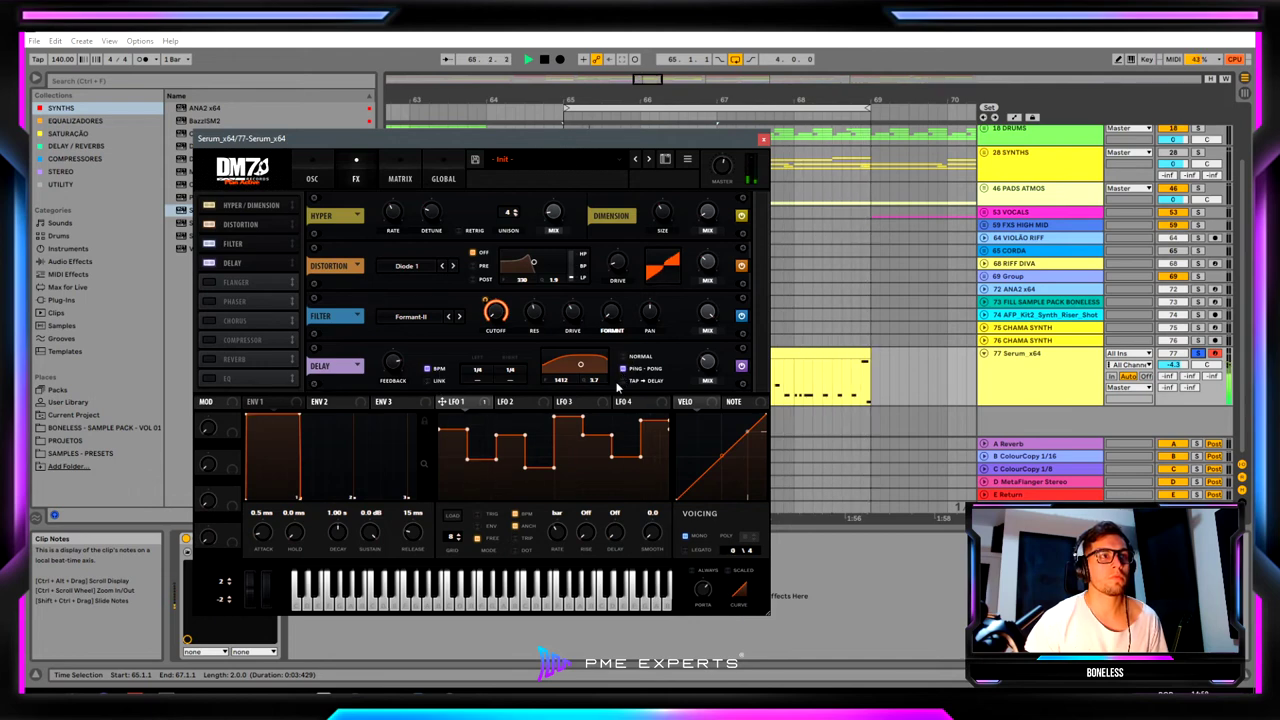
# Adjust Serum's delay feedback and wet mix while listening to the ping-pong echoes.
pyautogui.click(625, 381)
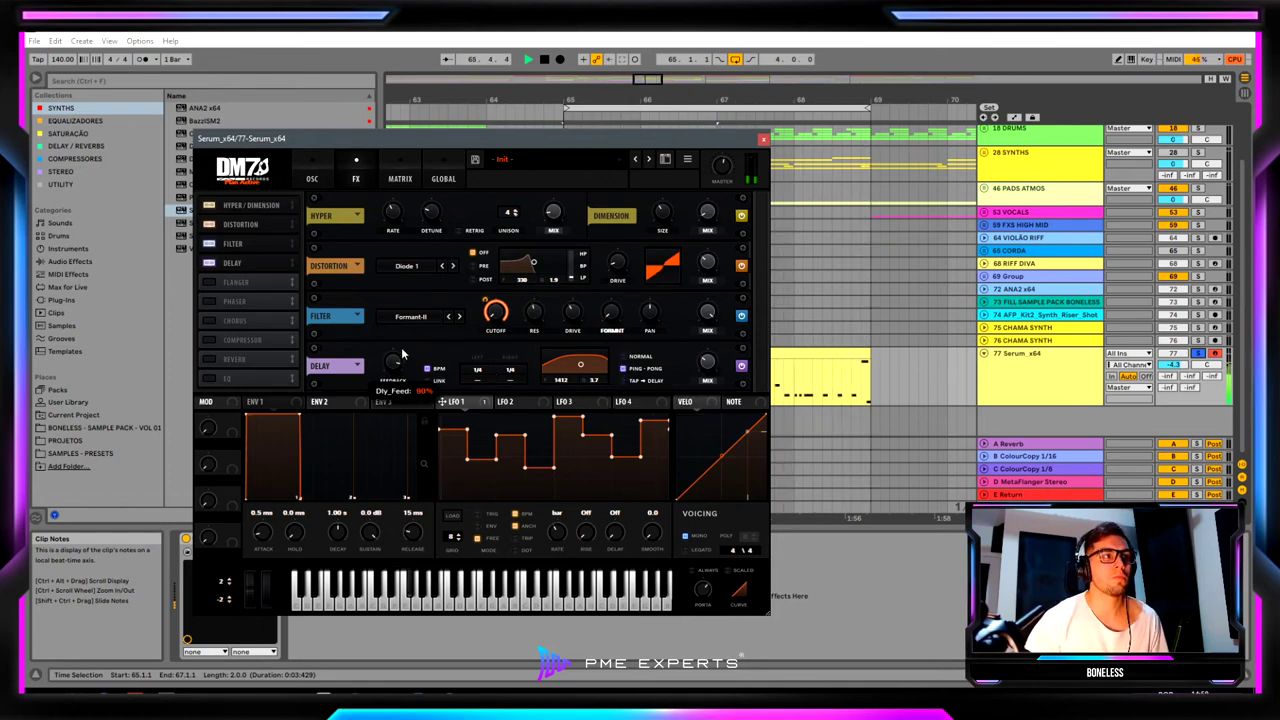
pyautogui.moveTo(698, 378)
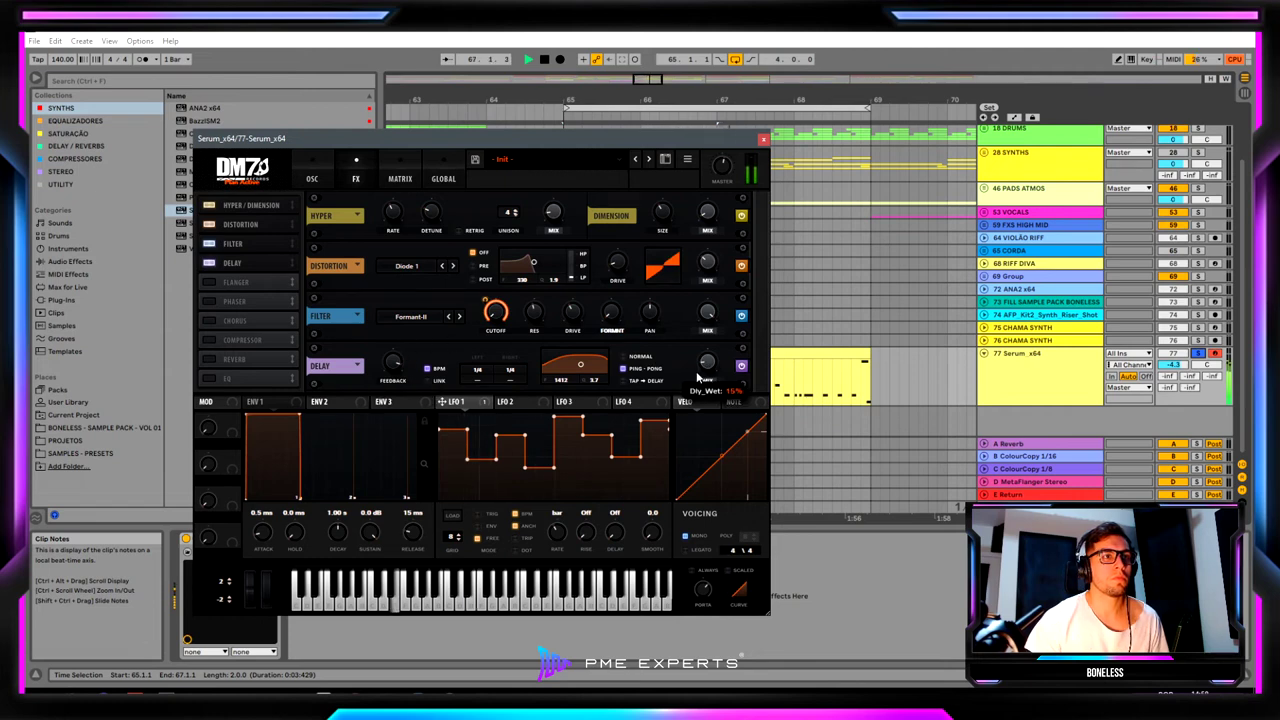
pyautogui.press('space')
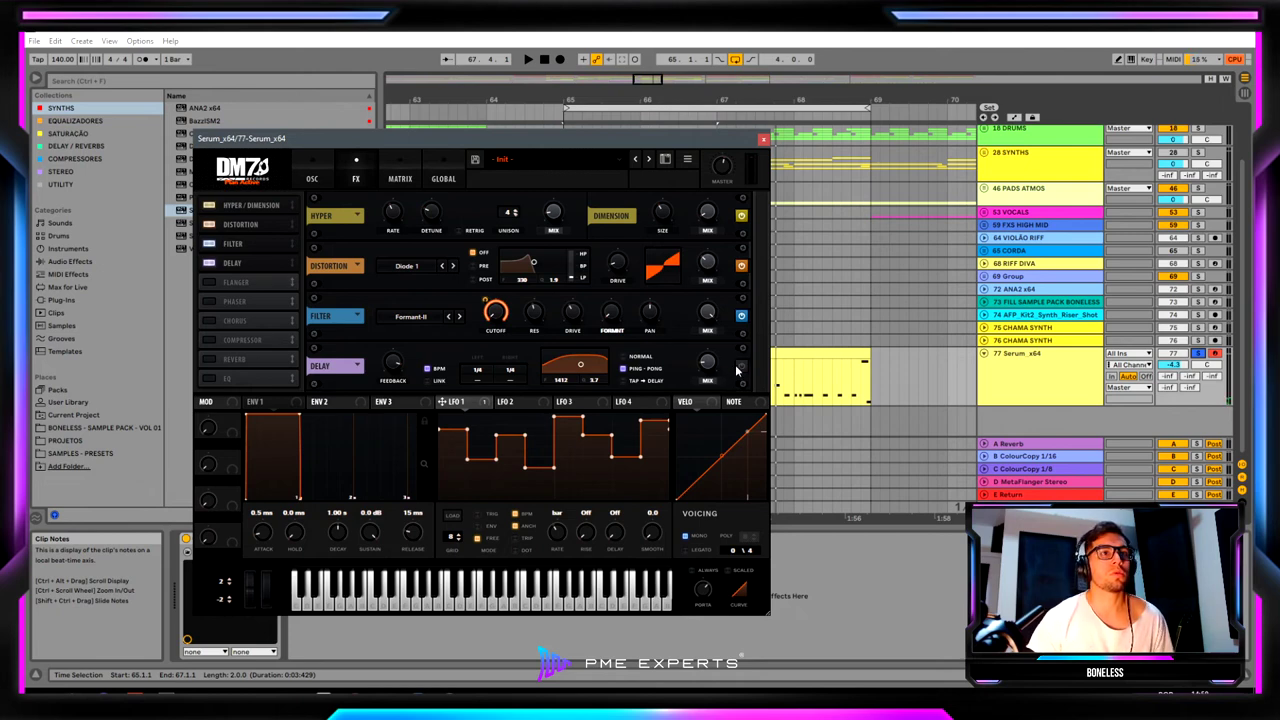
# Close the Serum window, add the ColourCopy delay to the track and lower its mix to about 9.5.
pyautogui.click(764, 138)
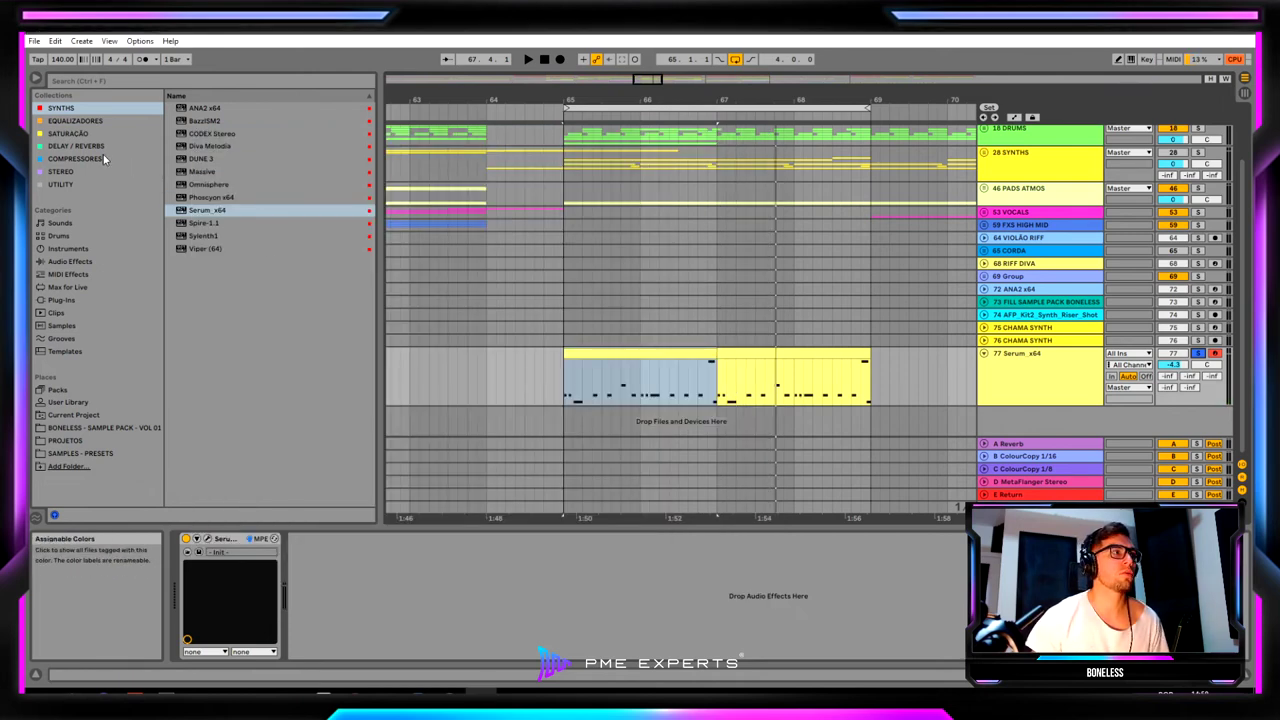
pyautogui.click(76, 146)
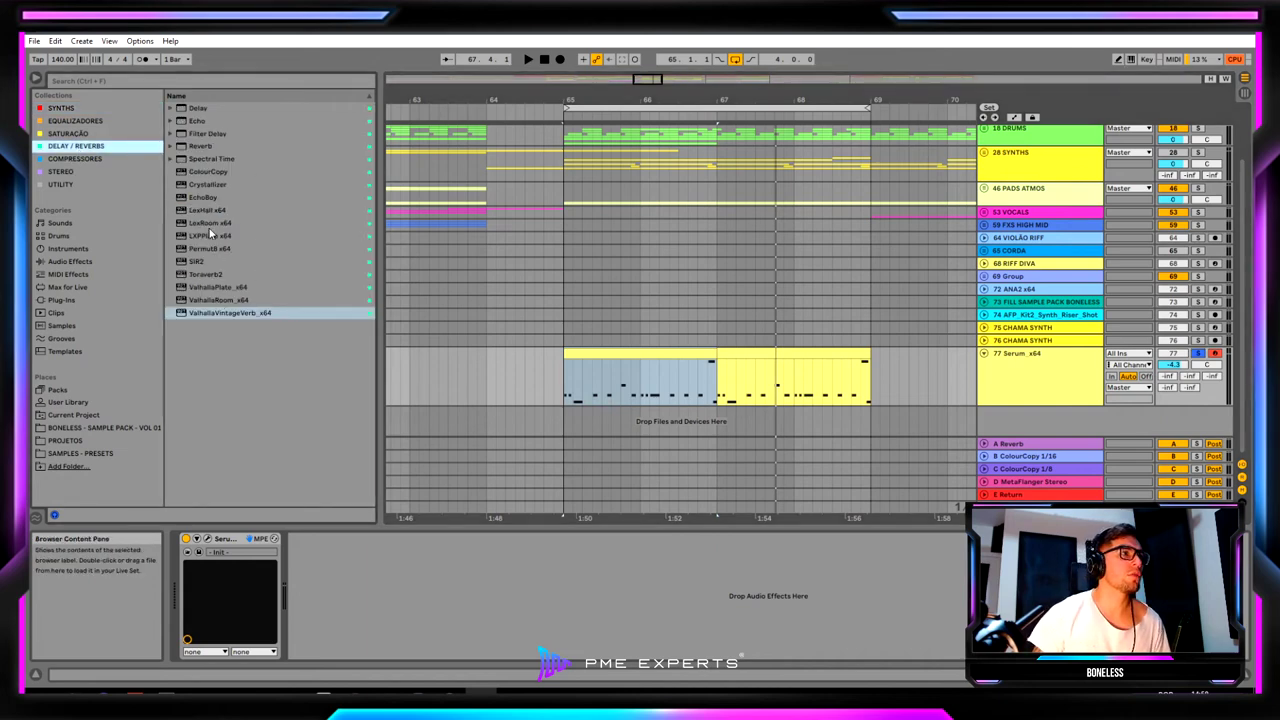
pyautogui.doubleClick(211, 171)
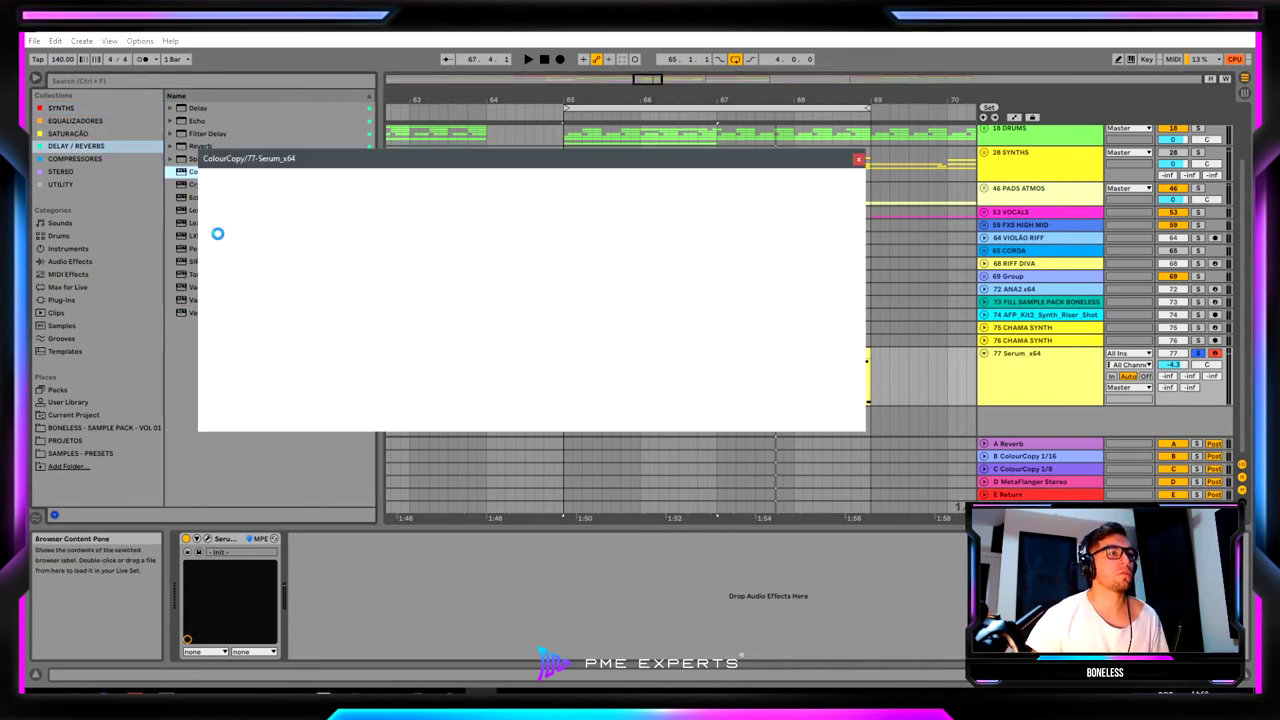
pyautogui.press('space')
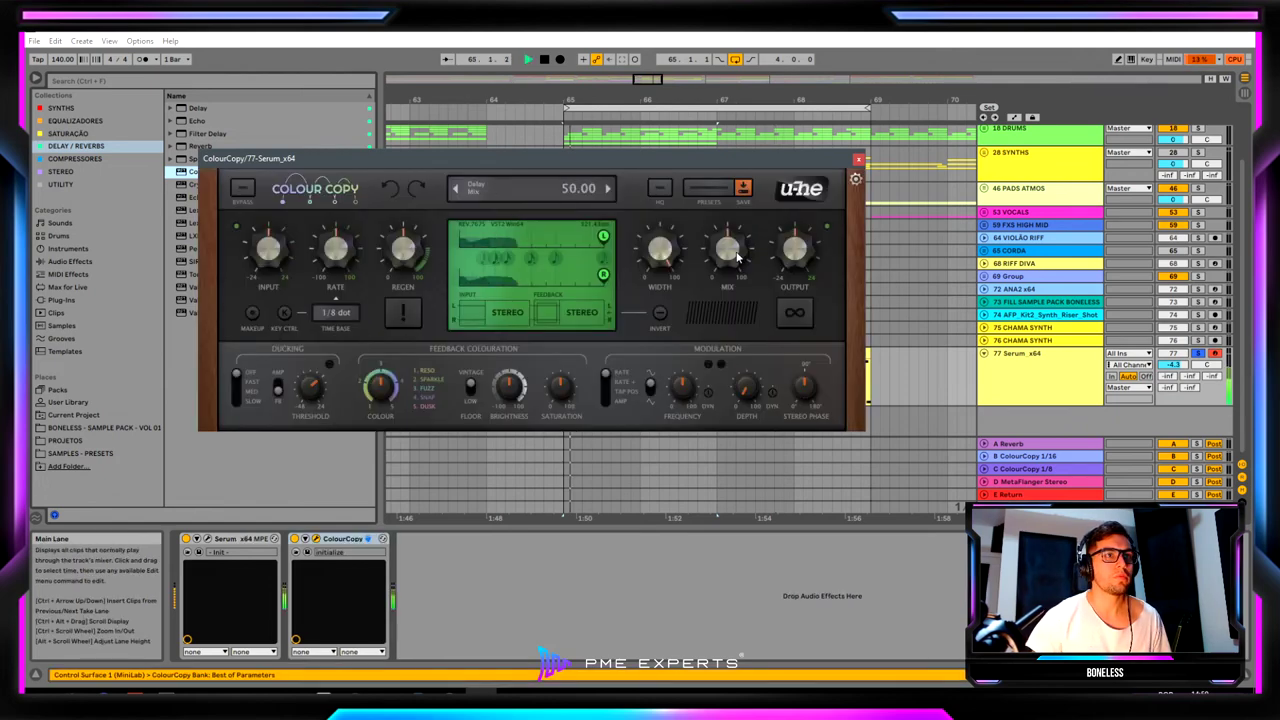
pyautogui.moveTo(715, 287); pyautogui.dragTo(713, 308)
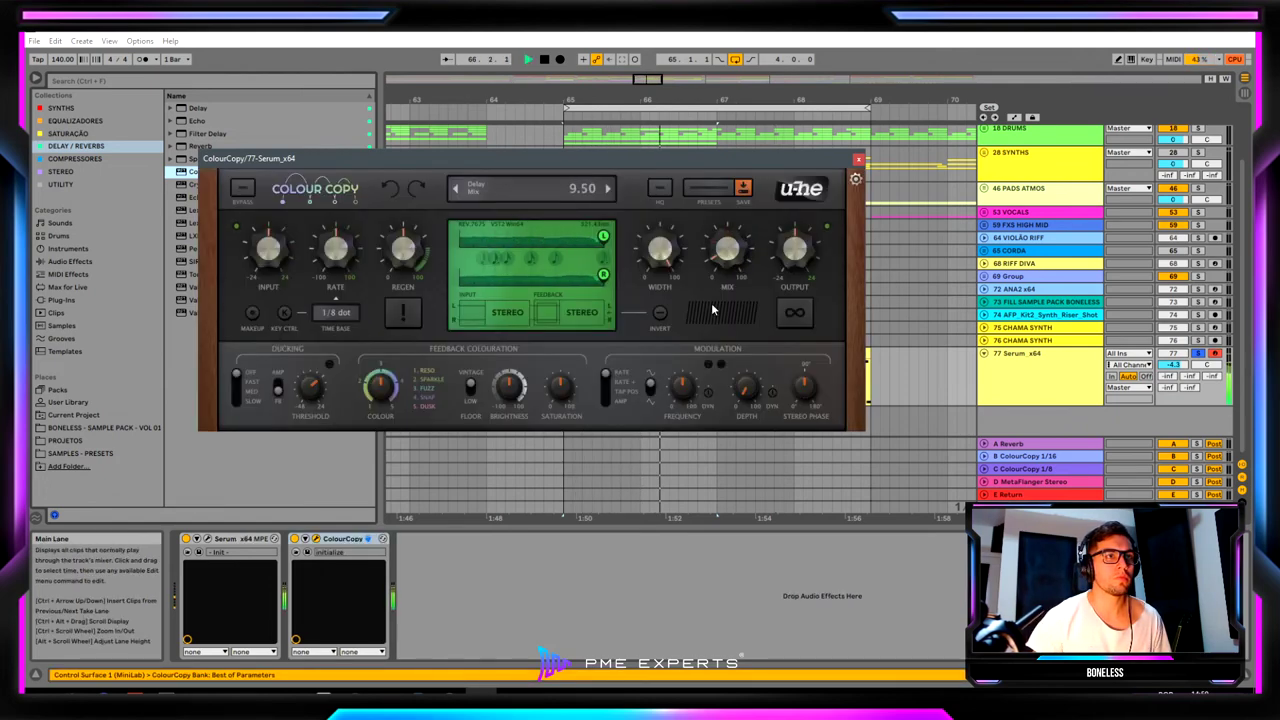
pyautogui.scroll(-5, 725, 245)
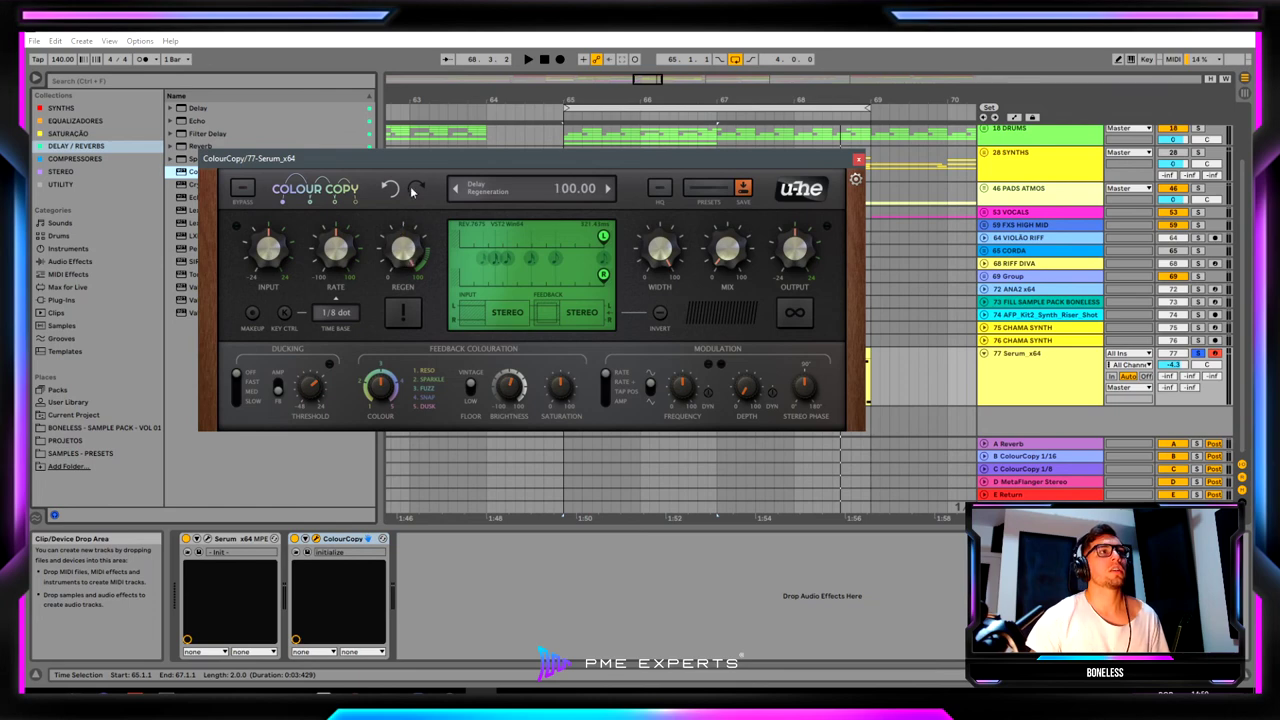
# Set ColourCopy's regeneration to about 54.5 and audition the delayed pattern.
pyautogui.moveTo(403, 250); pyautogui.dragTo(399, 258)
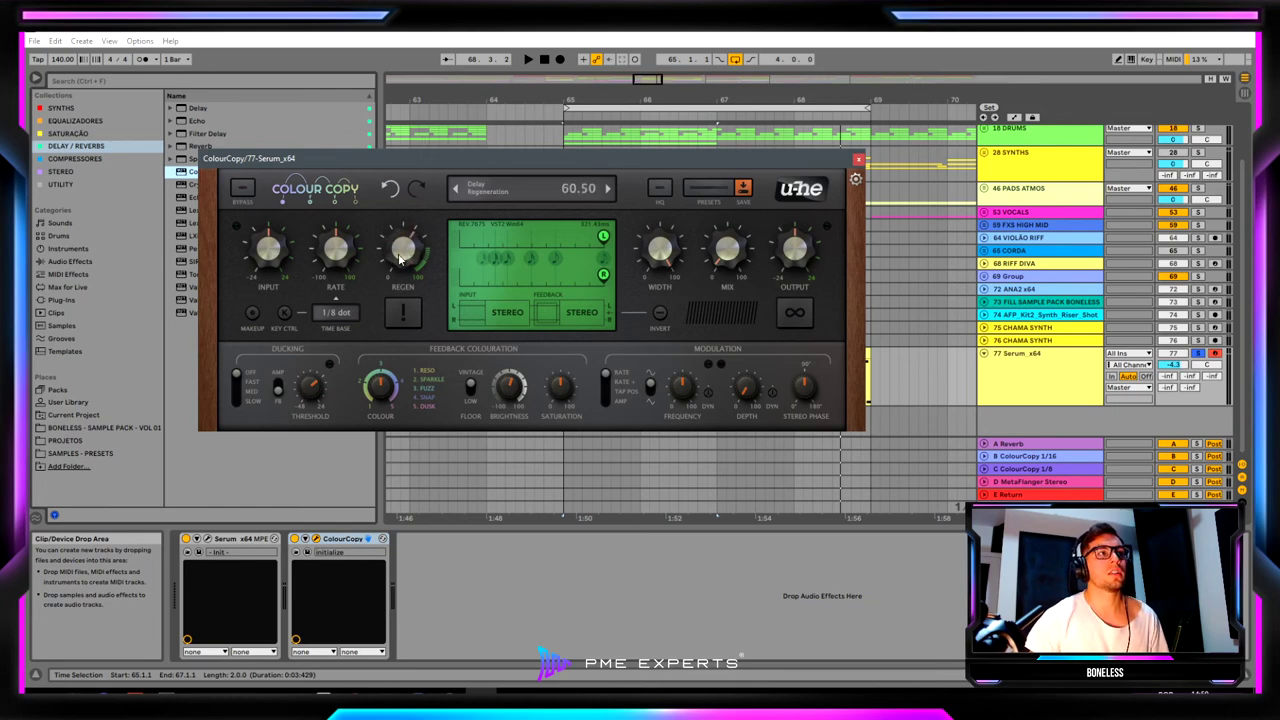
pyautogui.hotkey('ctrl', 'z')
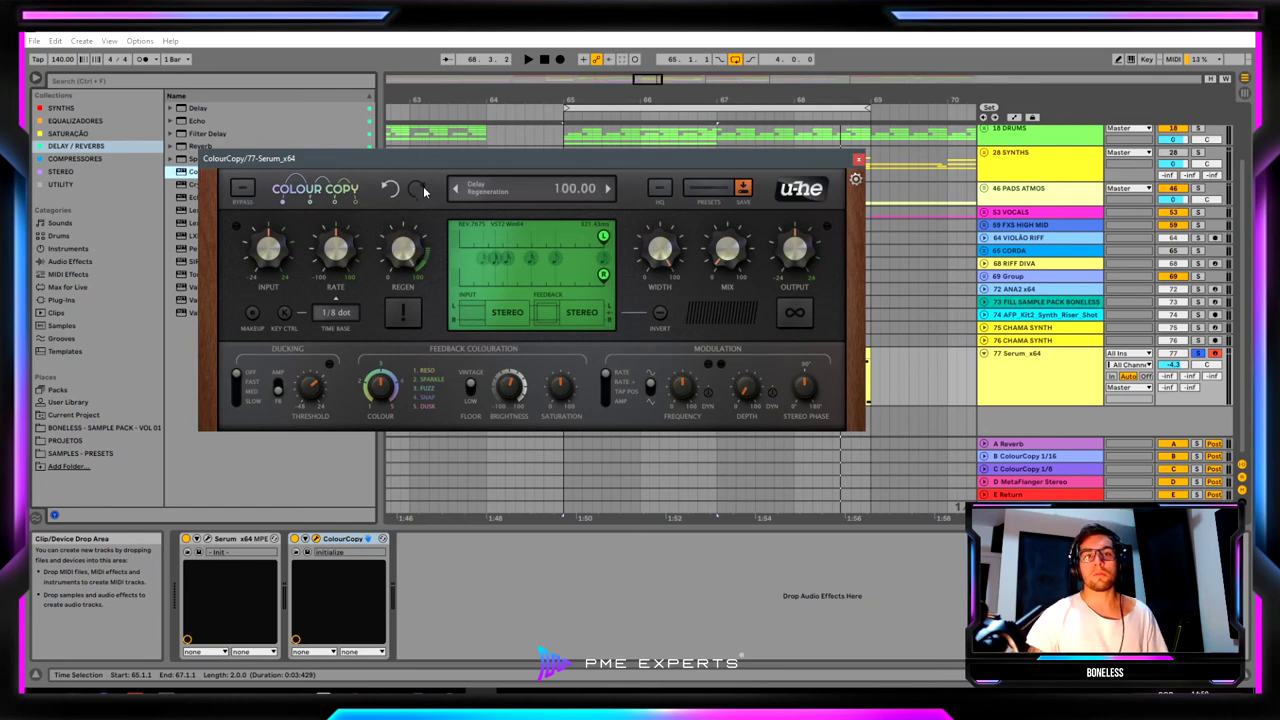
pyautogui.moveTo(403, 250); pyautogui.dragTo(404, 286)
pyautogui.press('space')
pyautogui.moveTo(407, 228); pyautogui.dragTo(400, 257)
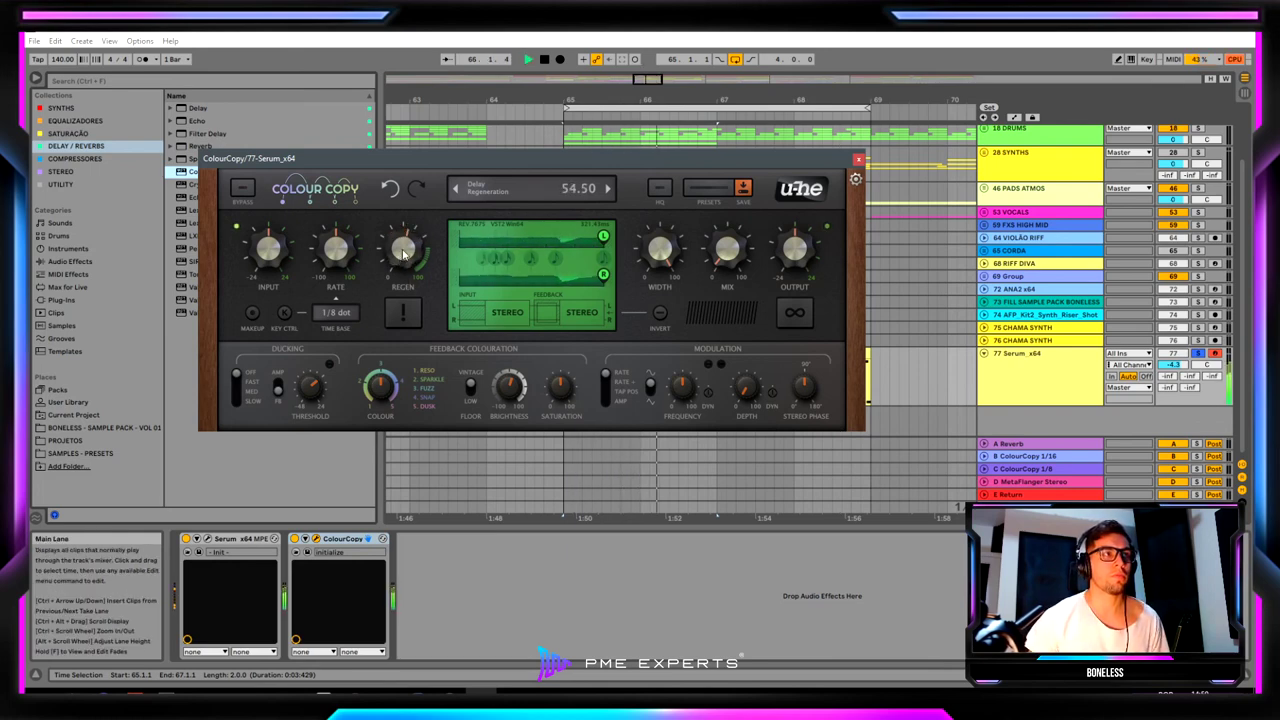
pyautogui.click(1198, 354)
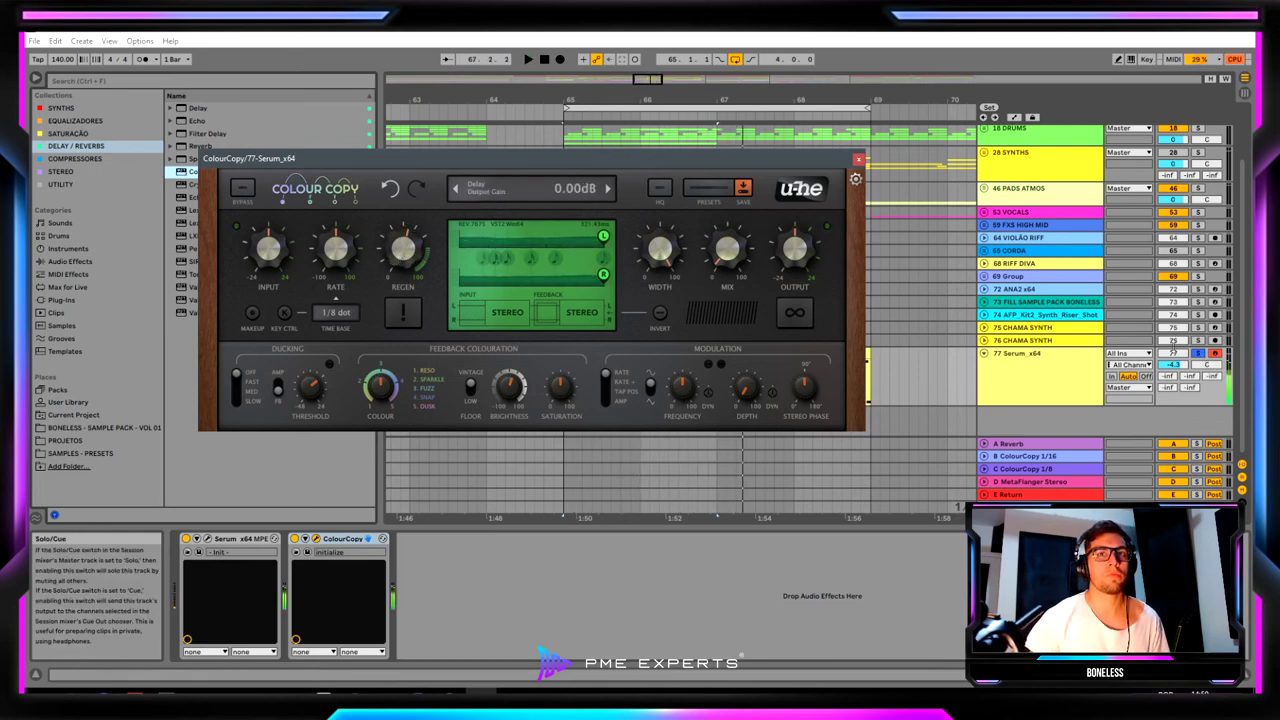
# Insert FabFilter Pro-Q 3 before ColourCopy and add a 12 dB/oct low cut at about 120 Hz.
pyautogui.click(858, 159)
pyautogui.click(140, 121)
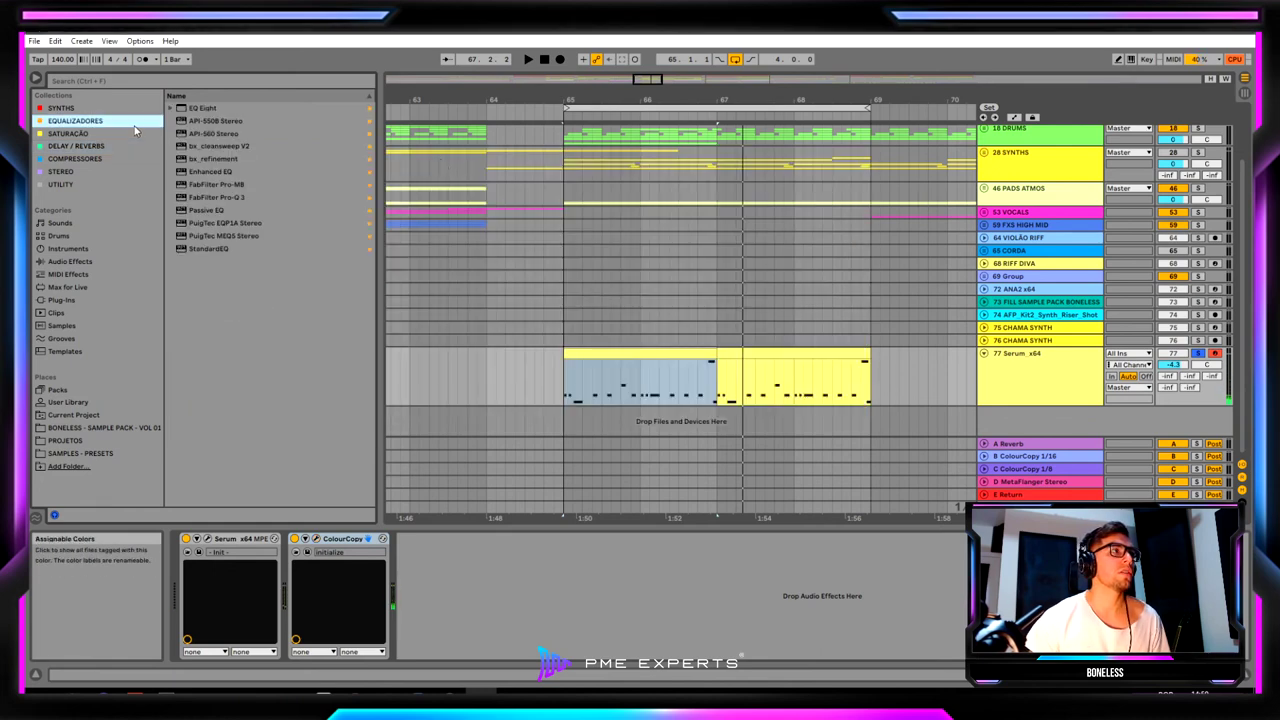
pyautogui.doubleClick(229, 204)
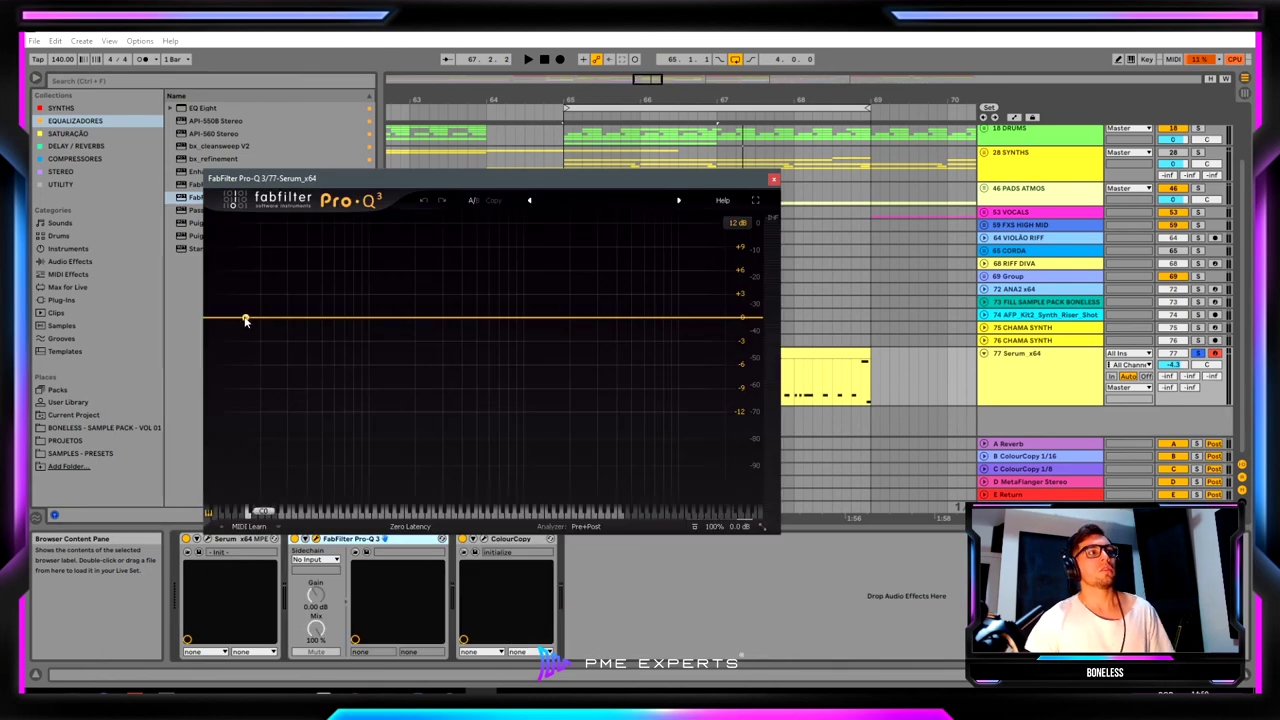
pyautogui.moveTo(246, 317); pyautogui.dragTo(381, 317)
pyautogui.press('space')
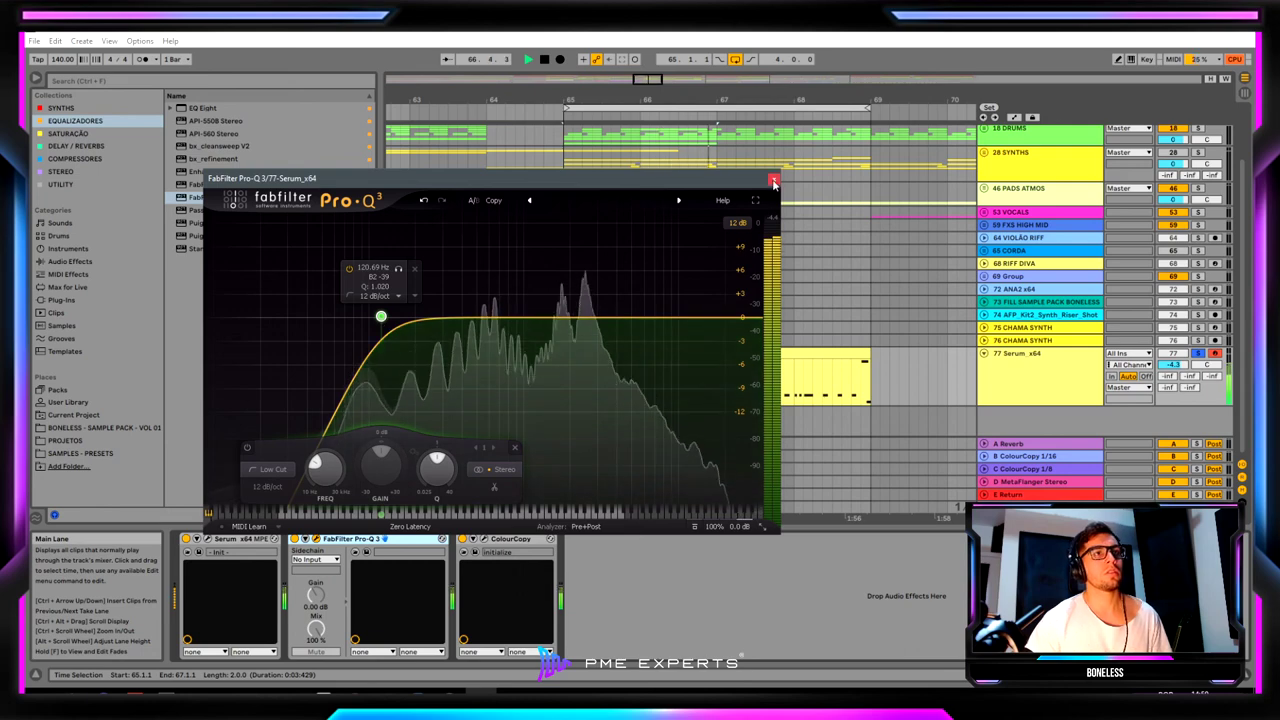
# Close the equalizer window and collapse the Serum, Pro-Q 3 and ColourCopy devices in the track's chain.
pyautogui.click(316, 538)
pyautogui.doubleClick(237, 539)
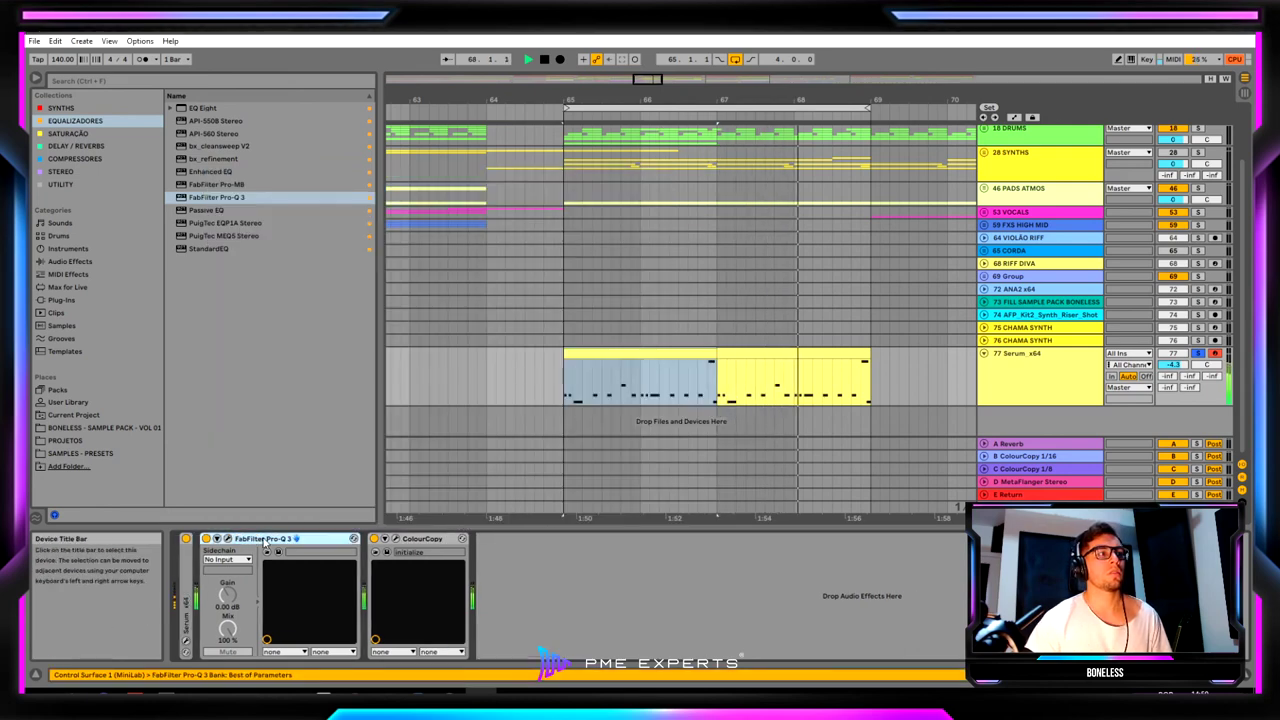
pyautogui.doubleClick(250, 539)
pyautogui.doubleClick(262, 539)
pyautogui.press('space')
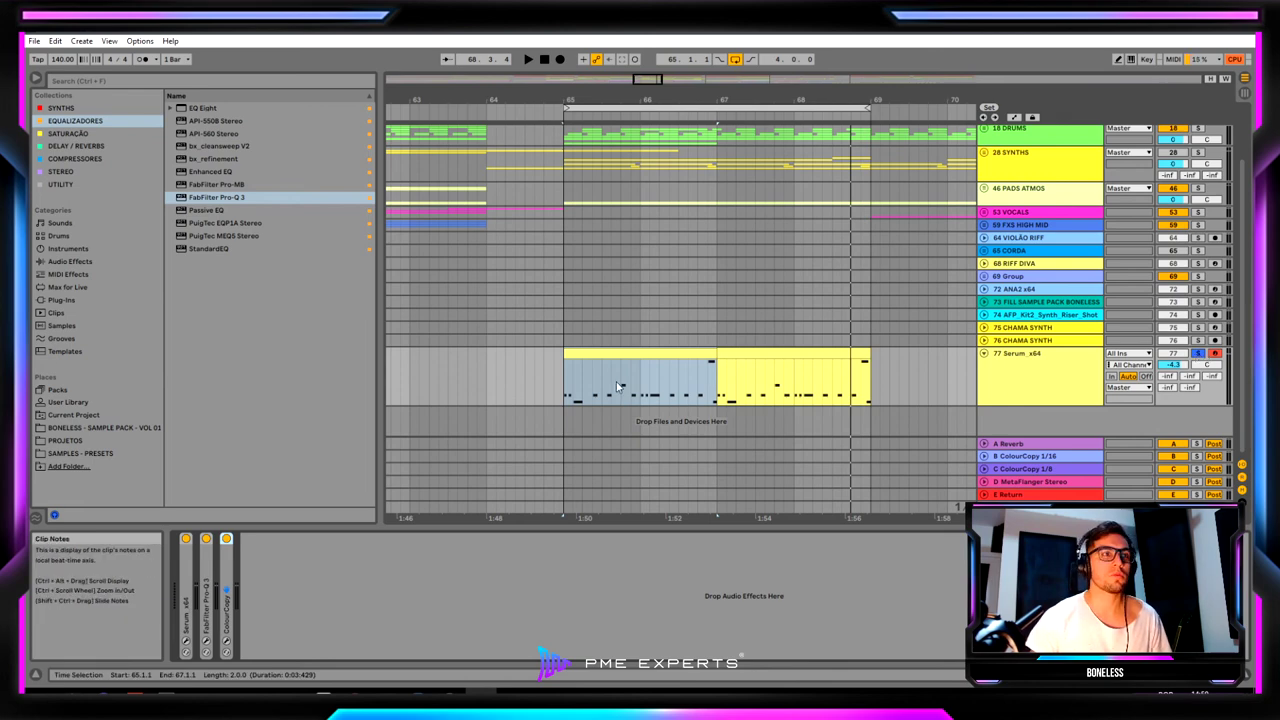
# Place a half-bar pickup of the Serum pattern just before bar 65 and play it unsoloed with the arrangement.
pyautogui.moveTo(716, 382)
pyautogui.mouseDown()
pyautogui.moveTo(528, 358)
pyautogui.moveTo(545, 358)
pyautogui.mouseUp()
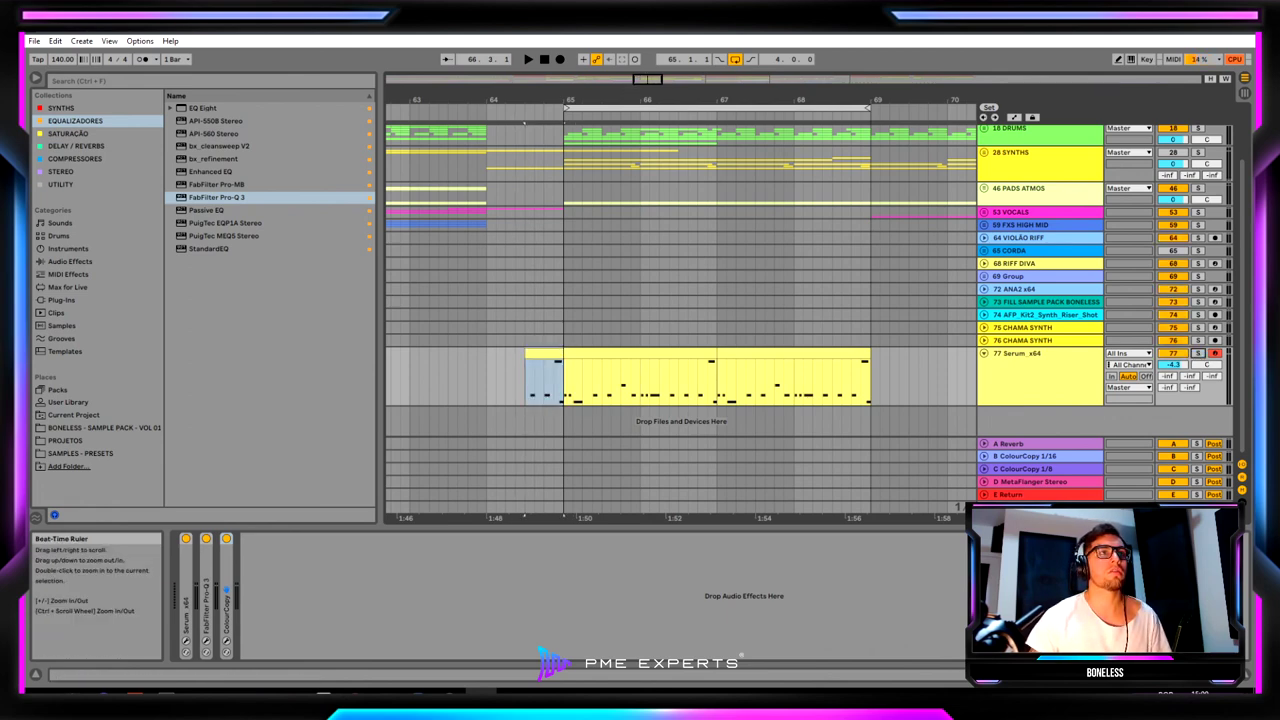
pyautogui.press('-')
pyautogui.press('space')
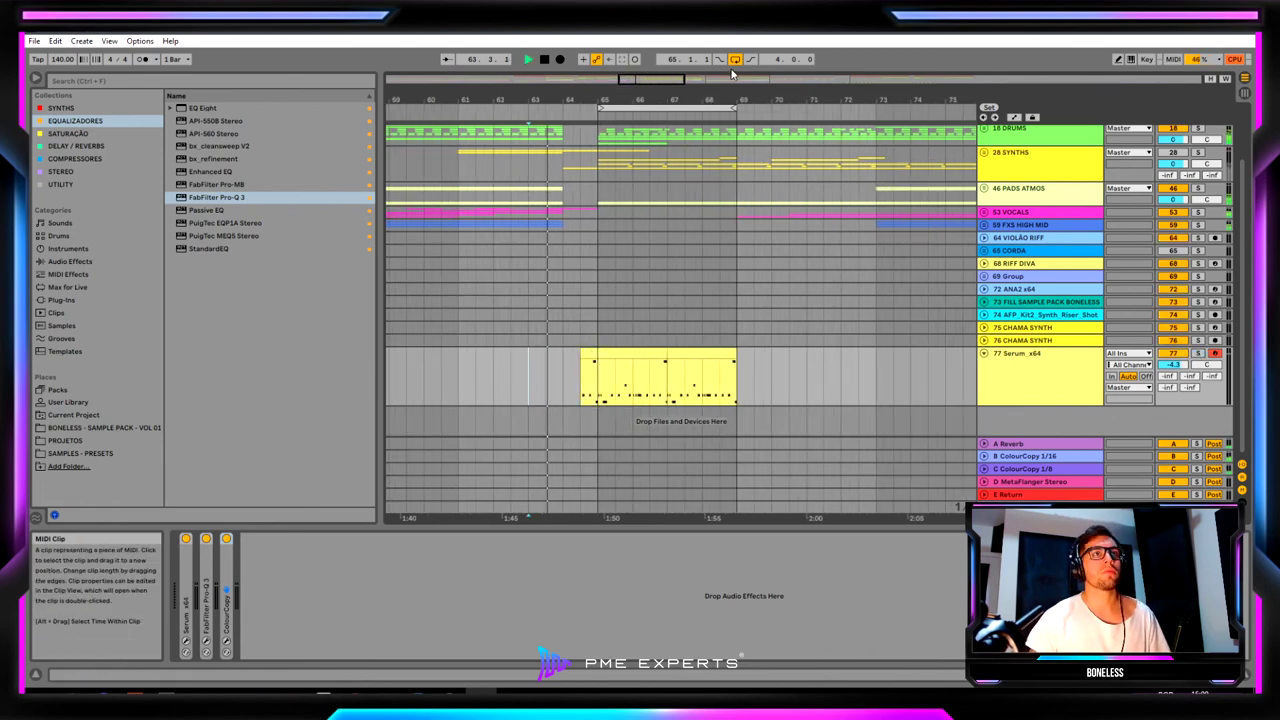
# Duplicate the Serum clip at bars 67 to 69 repeatedly until the pattern reaches the CONTRASTE marker at bar 81.
pyautogui.moveTo(667, 358); pyautogui.dragTo(725, 358)
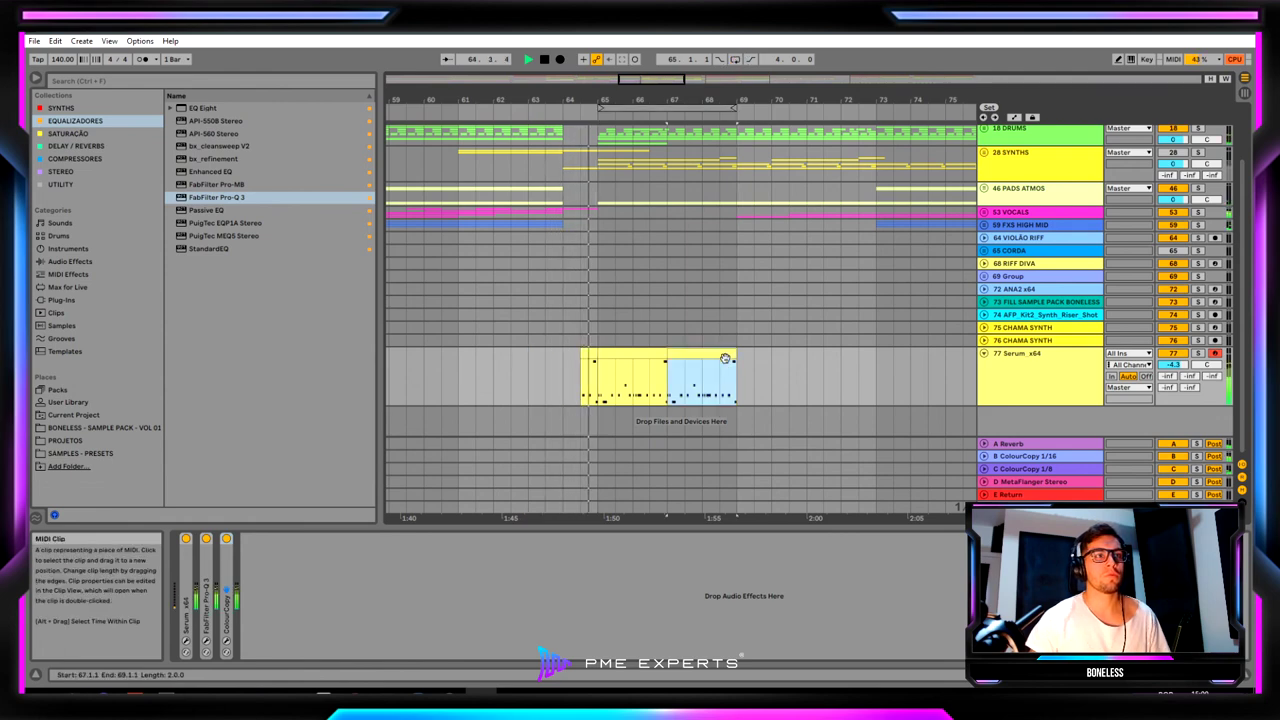
pyautogui.hotkey('ctrl', 'd')
pyautogui.hotkey('ctrl', 'd')
pyautogui.hotkey('ctrl', 'd')
pyautogui.hotkey('ctrl', 'd')
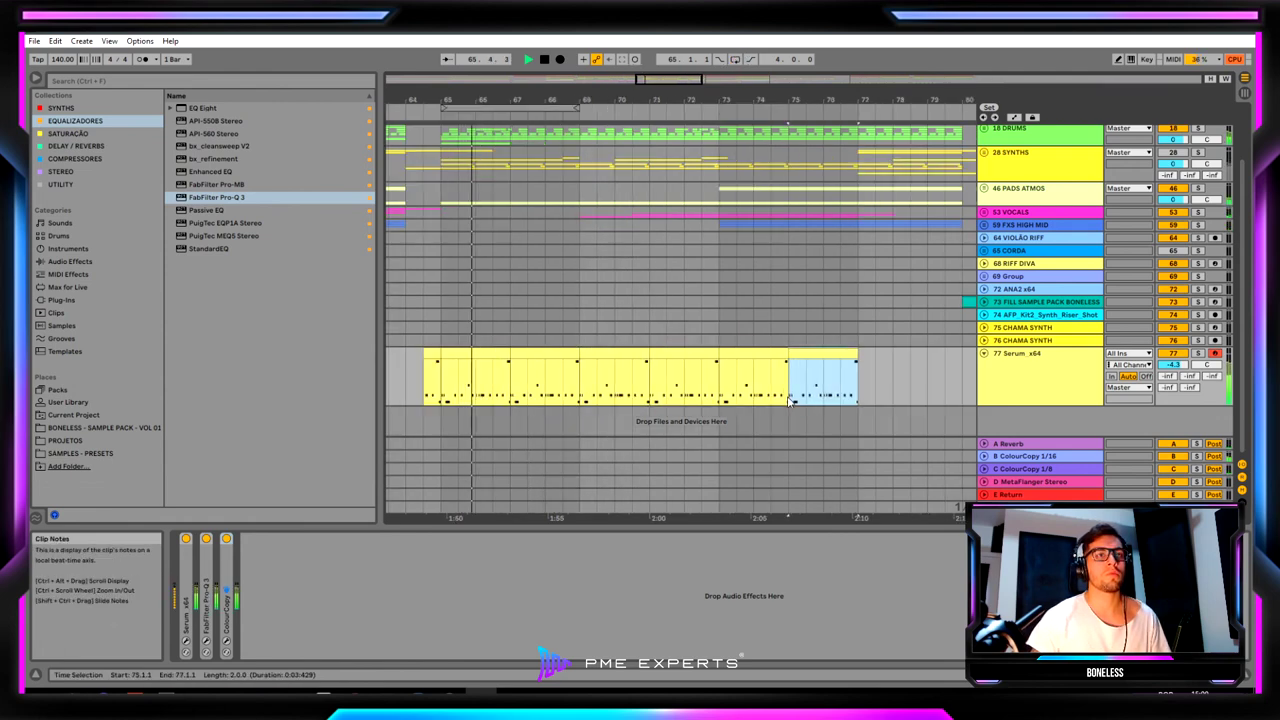
pyautogui.hotkey('ctrl', 'd')
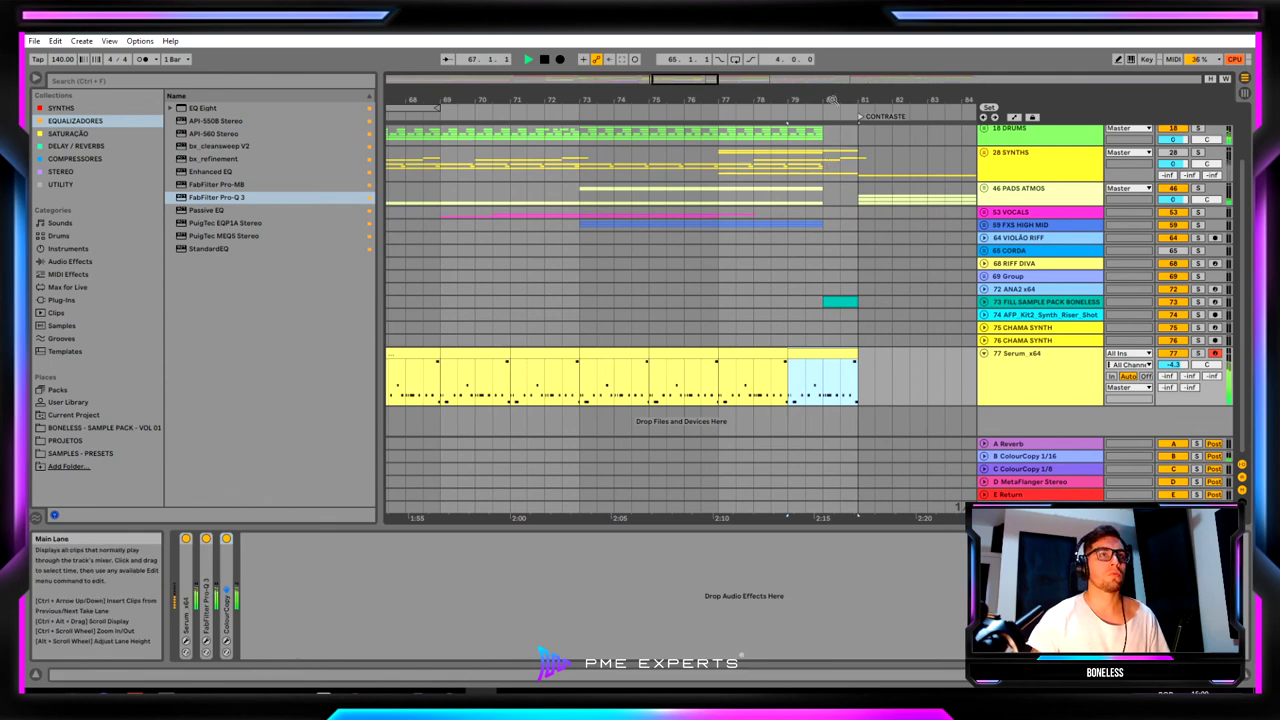
# Lower track 77's volume while listening to the full arrangement, and solo the track.
pyautogui.moveTo(936, 100); pyautogui.dragTo(1055, 353)
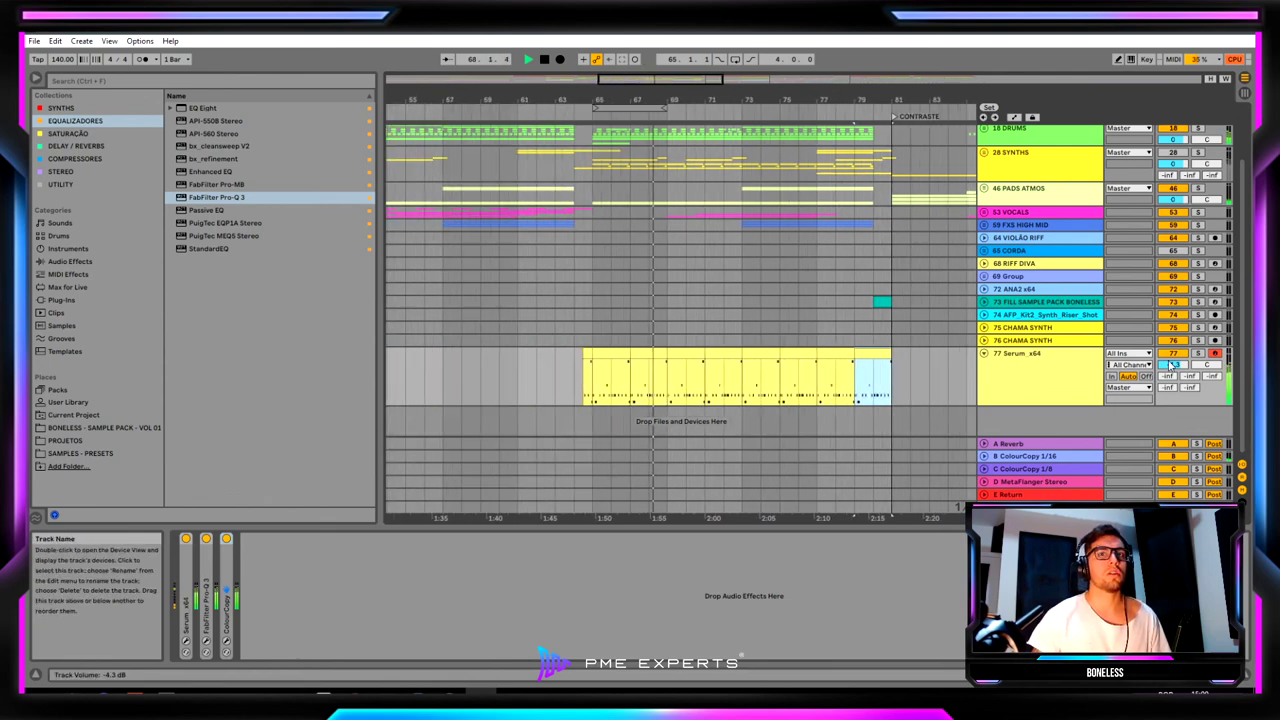
pyautogui.moveTo(1170, 364); pyautogui.dragTo(1147, 396)
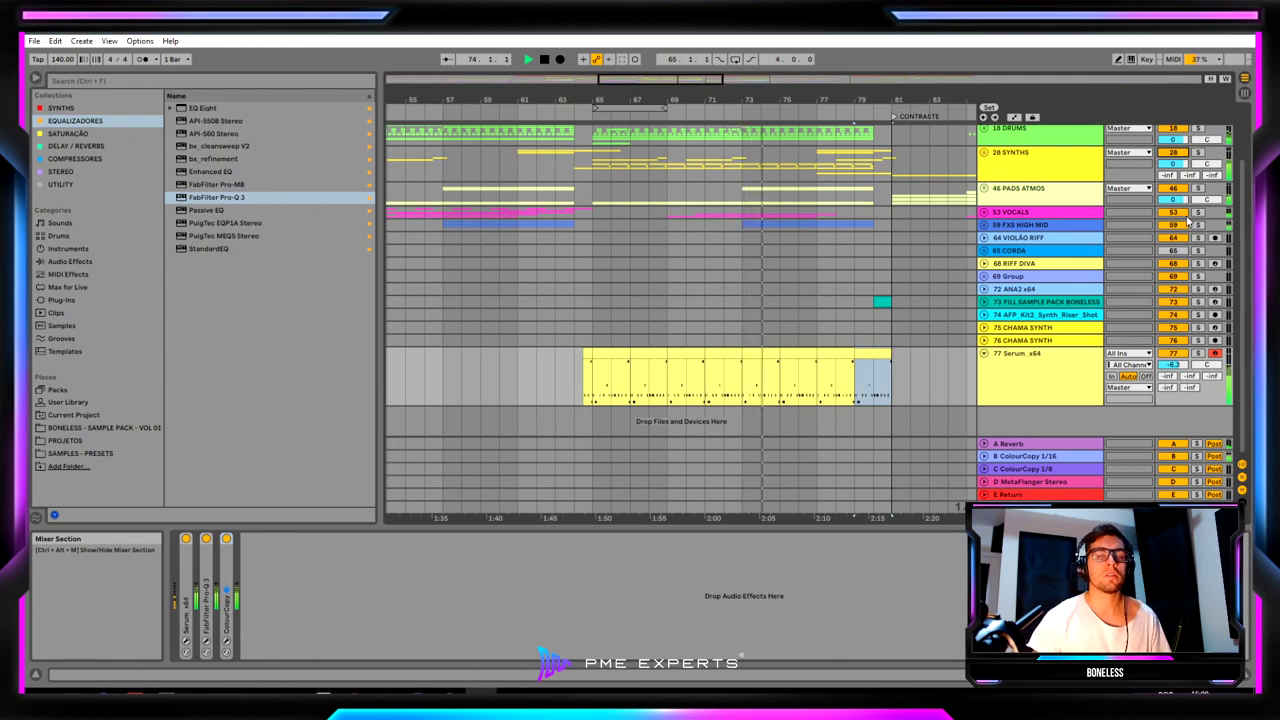
pyautogui.click(1198, 354)
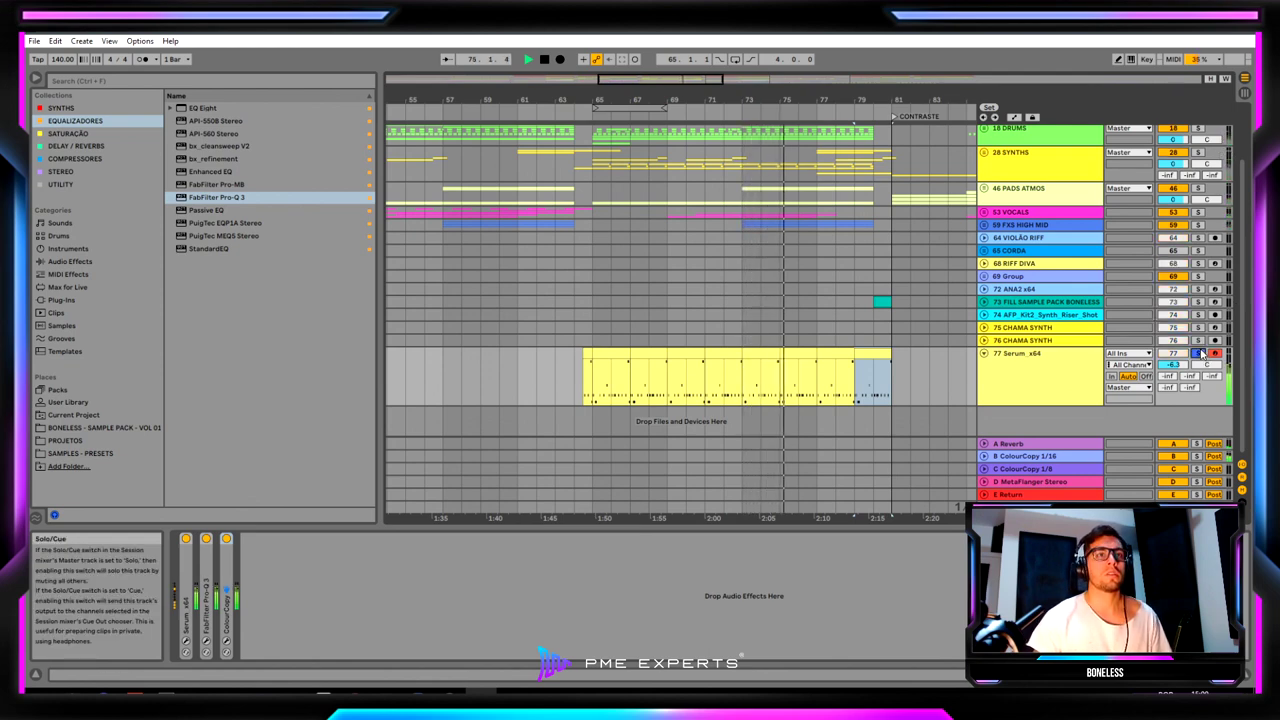